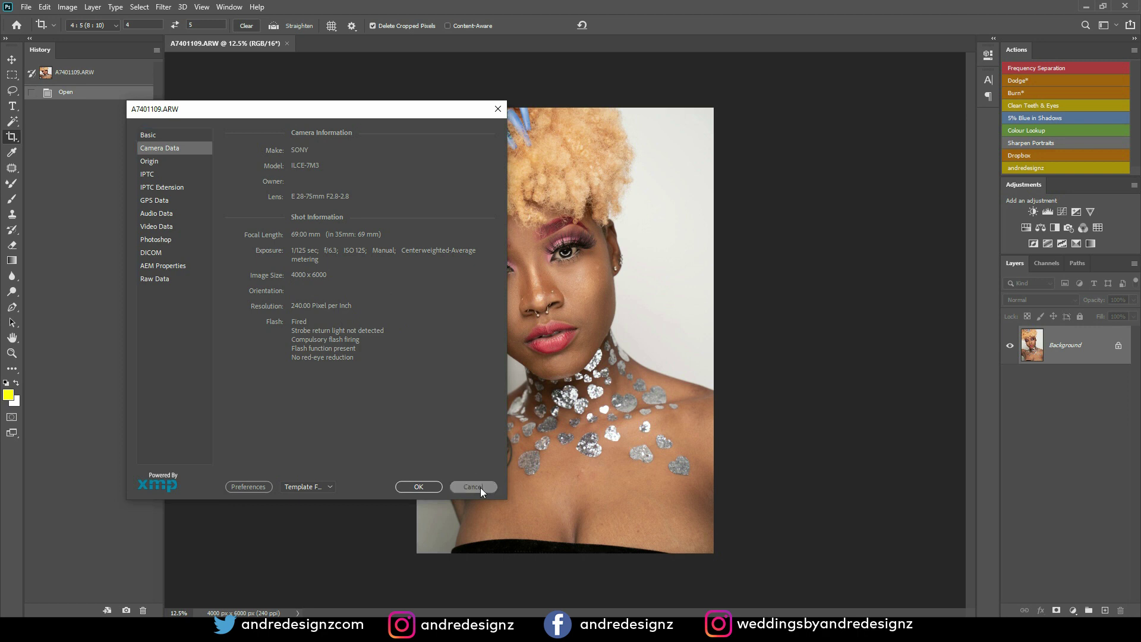
Step: Crop the portrait to a 4:5 (8:10) ratio, framing it from the fingertips in the hair down to the upper chest
{"action": "scroll", "coordinate": [638, 261], "scroll_direction": "up", "scroll_amount": 5}
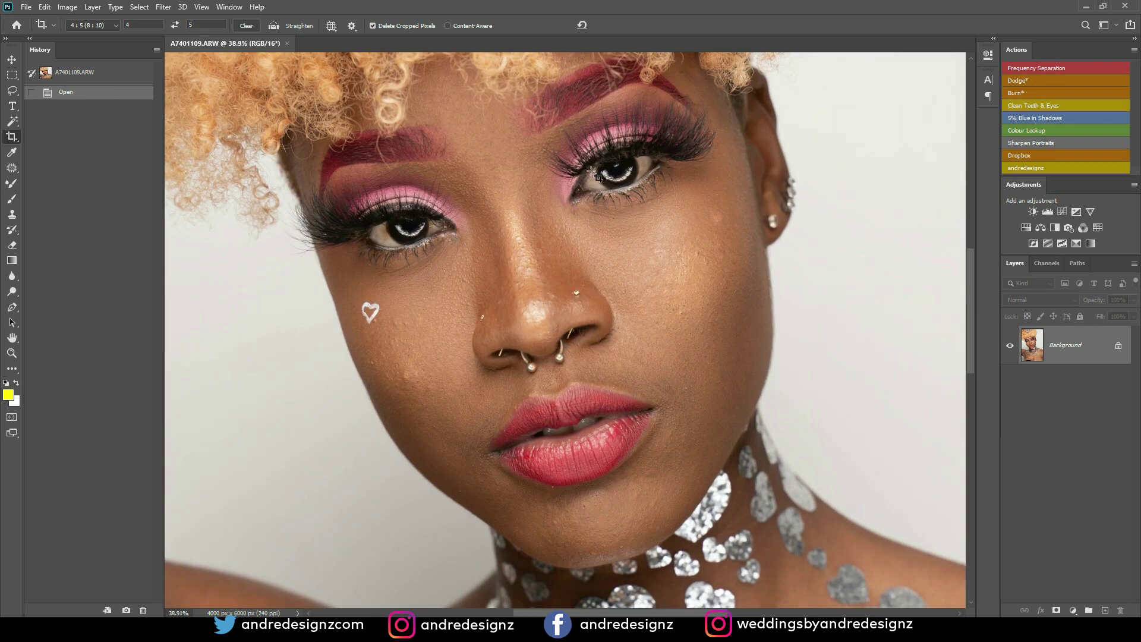
{"action": "scroll", "coordinate": [668, 389], "scroll_direction": "down", "scroll_amount": 5}
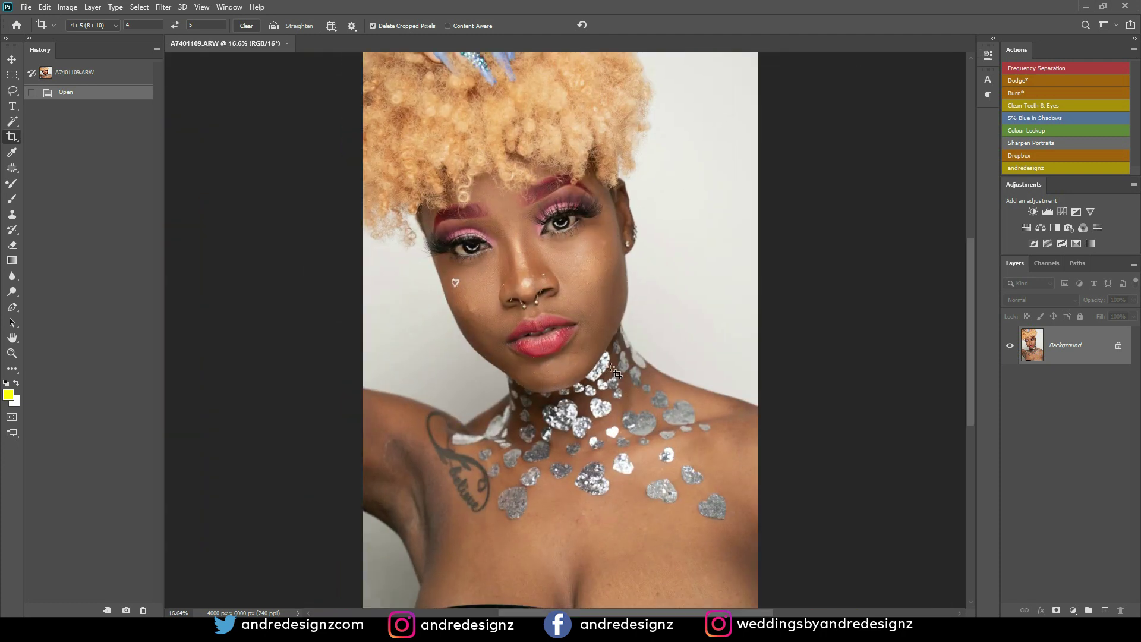
{"action": "scroll", "coordinate": [617, 373], "scroll_direction": "down", "scroll_amount": 3}
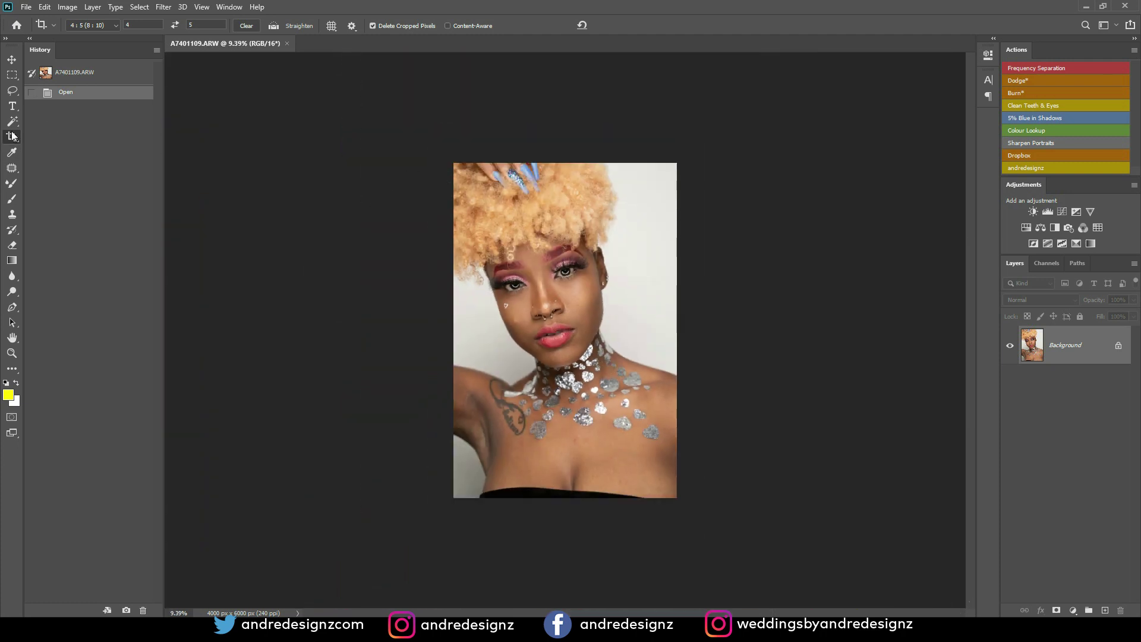
{"action": "left_click", "coordinate": [12, 136]}
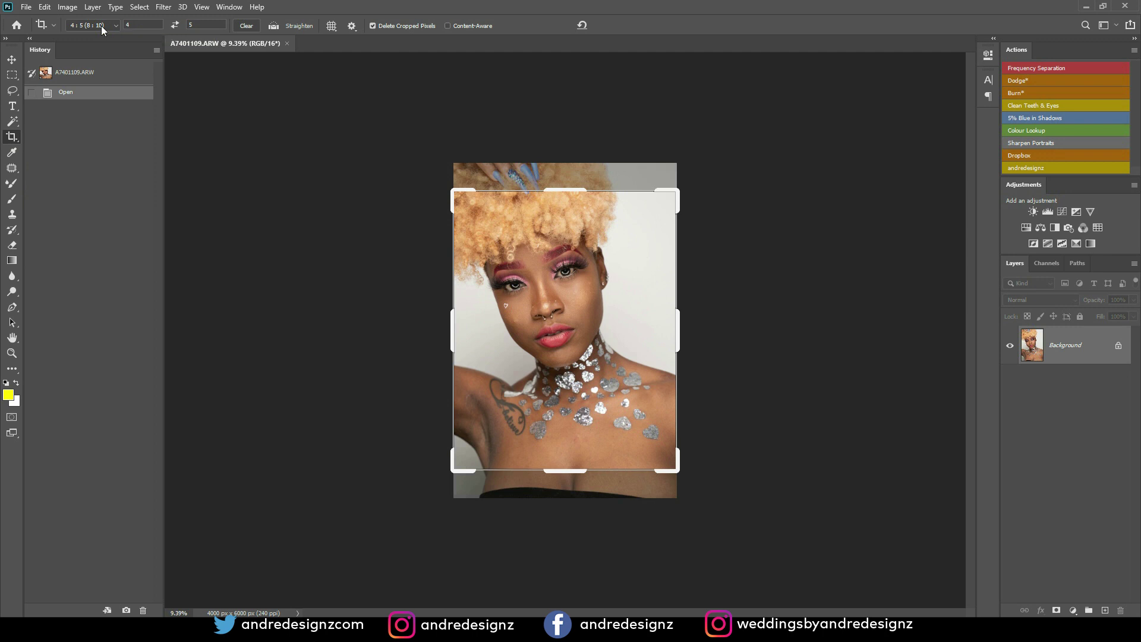
{"action": "key", "text": "ctrl+plus"}
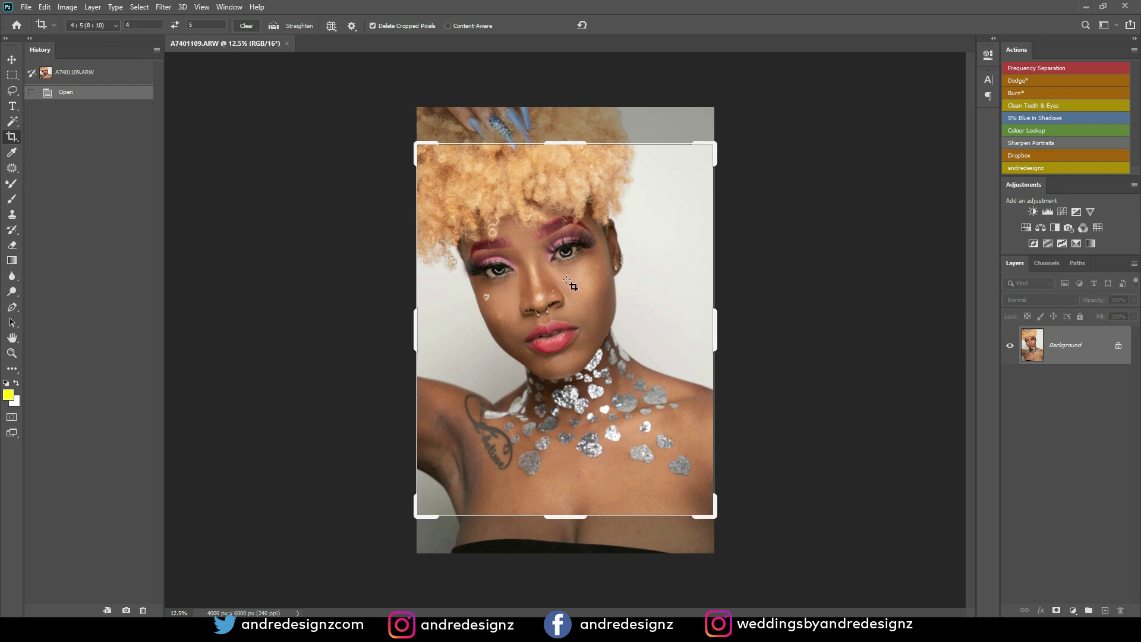
{"action": "left_click", "coordinate": [568, 281]}
{"action": "key", "text": "Down"}
{"action": "key", "text": "Down"}
{"action": "key", "text": "Down"}
{"action": "key", "text": "Down"}
{"action": "key", "text": "Down"}
{"action": "key", "text": "Down"}
{"action": "key", "text": "Down"}
{"action": "key", "text": "Down"}
{"action": "key", "text": "Down"}
{"action": "key", "text": "Down"}
{"action": "key", "text": "Down"}
{"action": "key", "text": "Down"}
{"action": "key", "text": "Down"}
{"action": "key", "text": "Down"}
{"action": "key", "text": "Down"}
{"action": "key", "text": "Down"}
{"action": "key", "text": "Down"}
{"action": "key", "text": "Down"}
{"action": "key", "text": "Down"}
{"action": "key", "text": "Down"}
{"action": "key", "text": "shift+Down"}
{"action": "key", "text": "shift+Down"}
{"action": "key", "text": "shift+Down"}
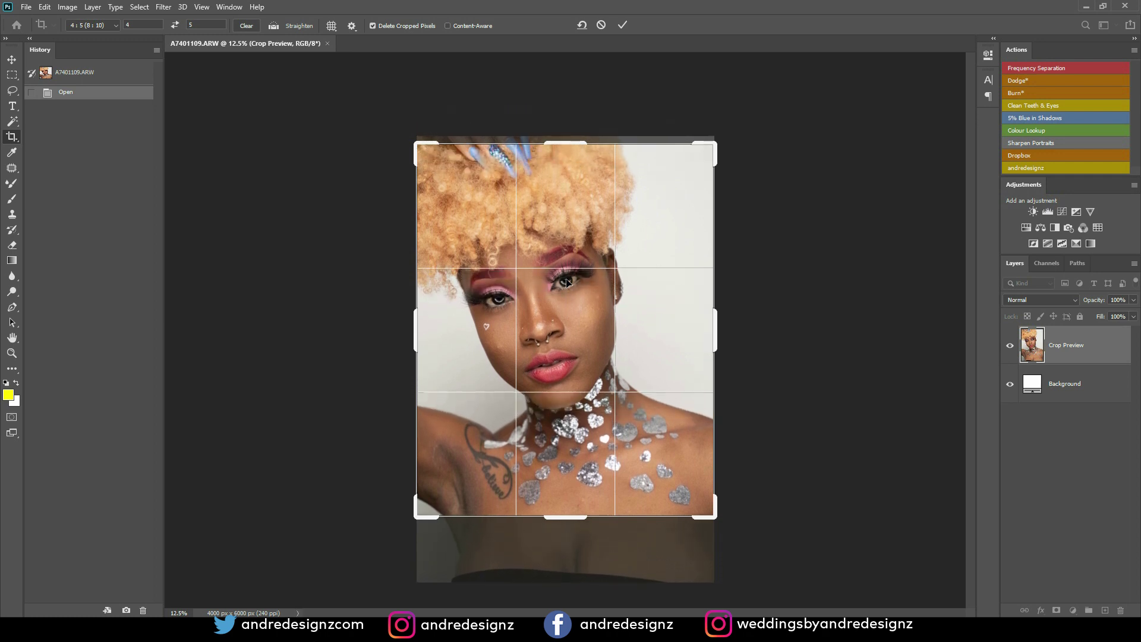
{"action": "key", "text": "Down"}
{"action": "key", "text": "Down"}
{"action": "key", "text": "Down"}
{"action": "key", "text": "Down"}
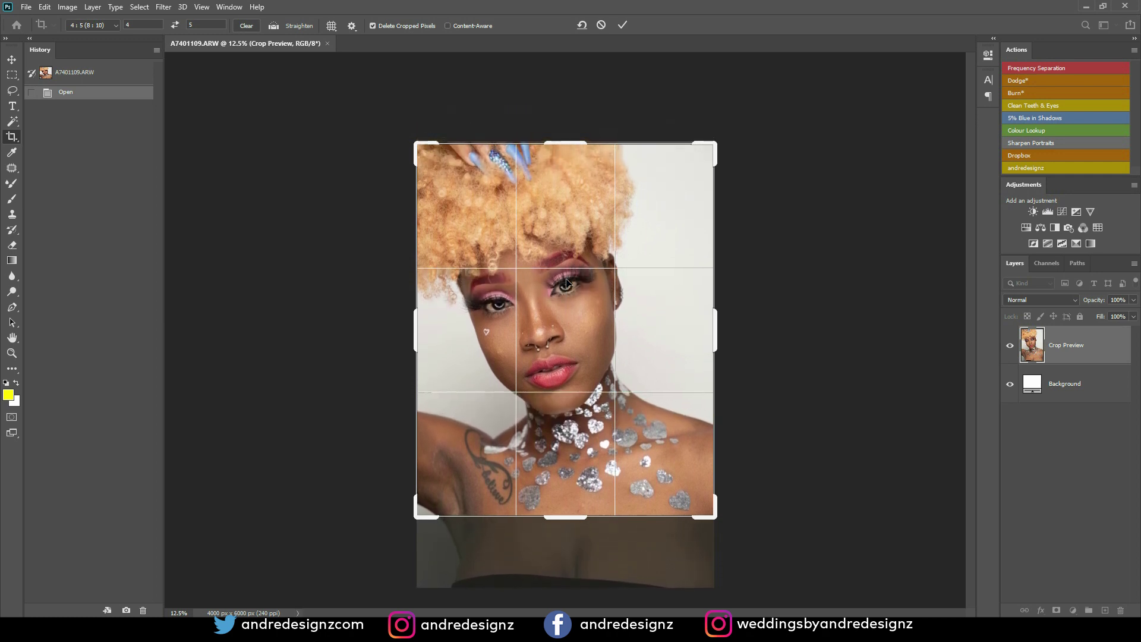
{"action": "key", "text": "Up"}
{"action": "key", "text": "Up"}
{"action": "key", "text": "Up"}
{"action": "key", "text": "Up"}
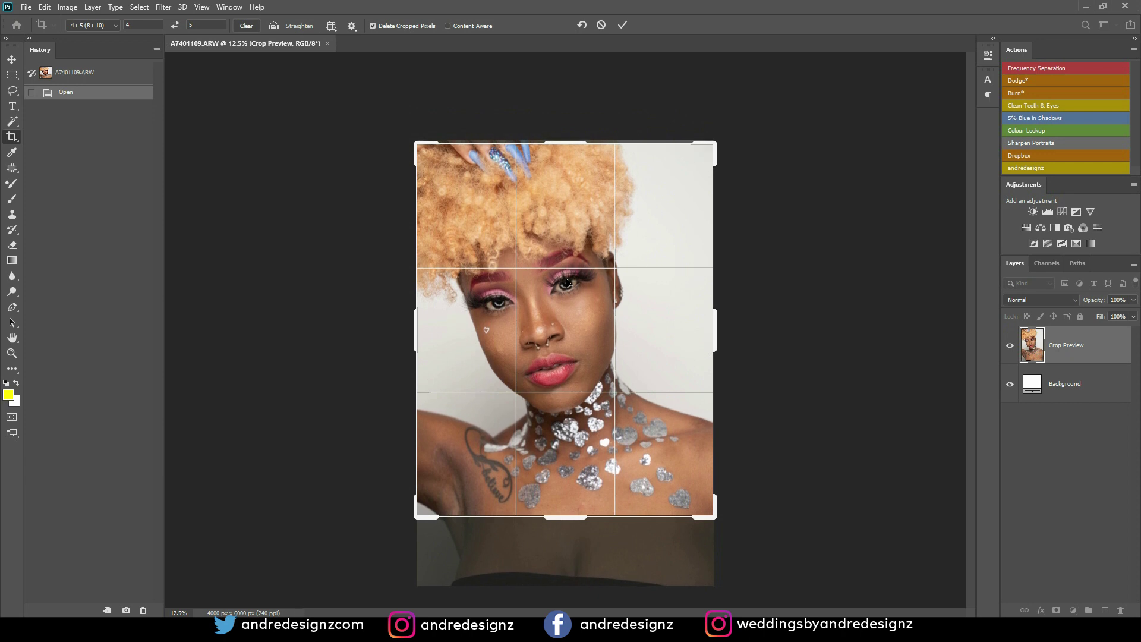
{"action": "key", "text": "Return"}
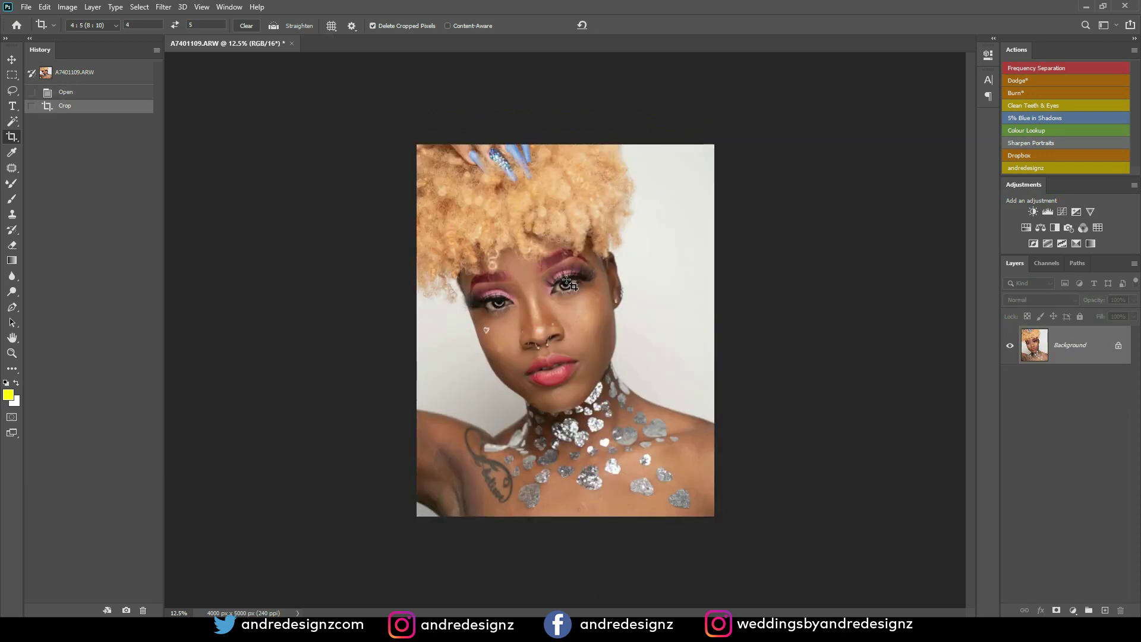
Step: Add a new empty layer above the Background and set the Brush tool's flow to 1%
{"action": "scroll", "coordinate": [585, 215], "scroll_direction": "up", "scroll_amount": 6}
{"action": "scroll", "coordinate": [583, 217], "scroll_direction": "down", "scroll_amount": 4}
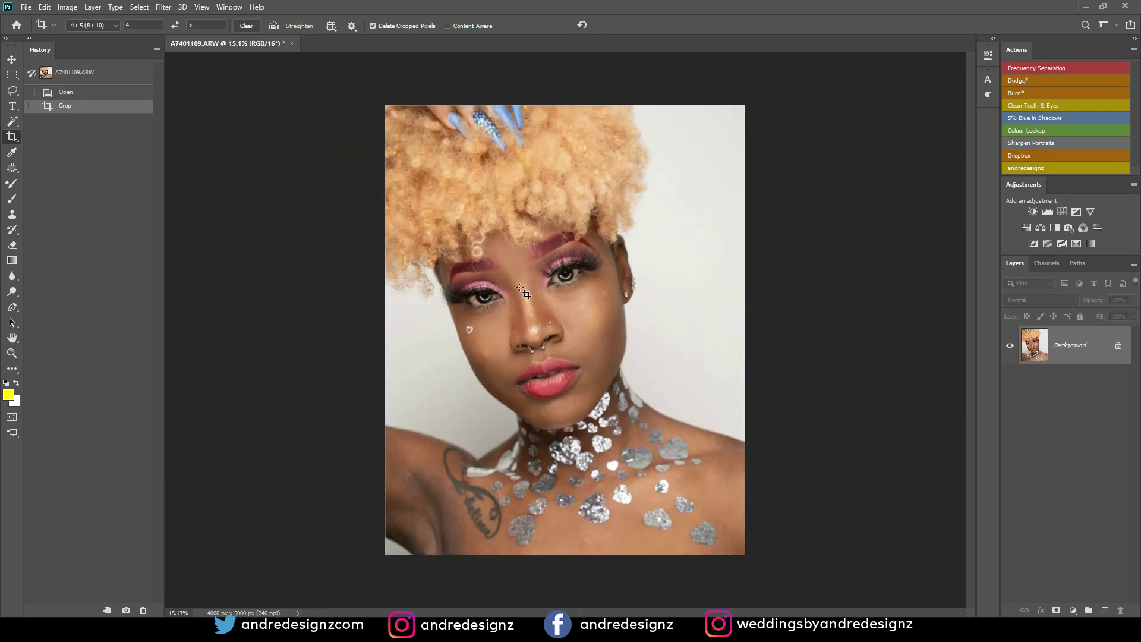
{"action": "scroll", "coordinate": [526, 276], "scroll_direction": "up", "scroll_amount": 10}
{"action": "scroll", "coordinate": [493, 300], "scroll_direction": "down", "scroll_amount": 9}
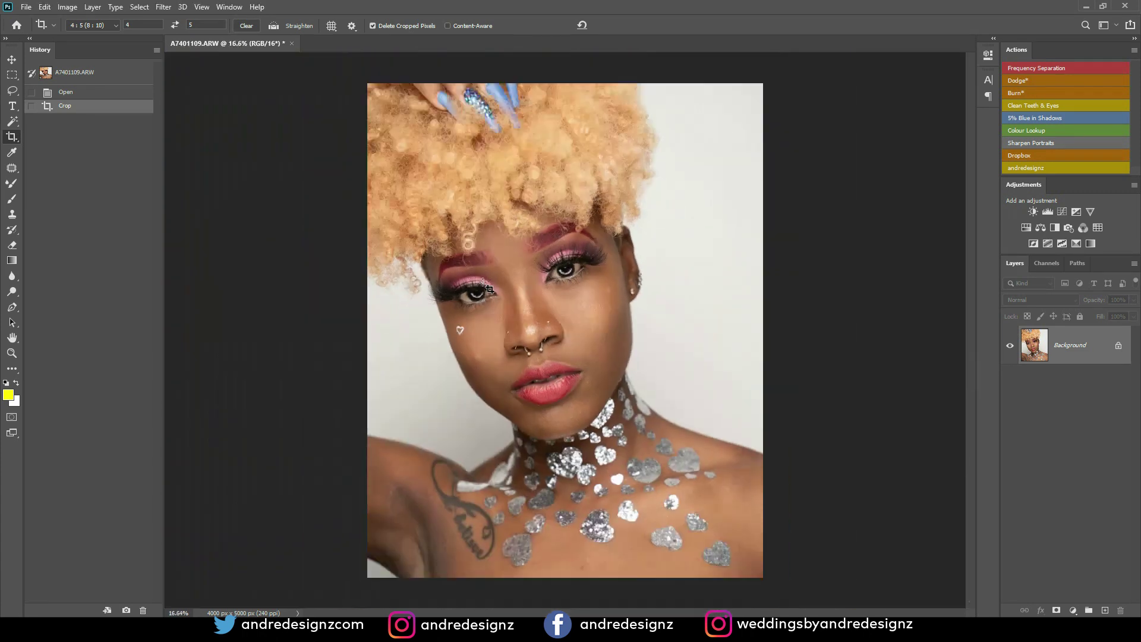
{"action": "scroll", "coordinate": [488, 289], "scroll_direction": "down", "scroll_amount": 1}
{"action": "scroll", "coordinate": [461, 380], "scroll_direction": "up", "scroll_amount": 7}
{"action": "left_click_drag", "start_coordinate": [473, 464], "coordinate": [440, 273]}
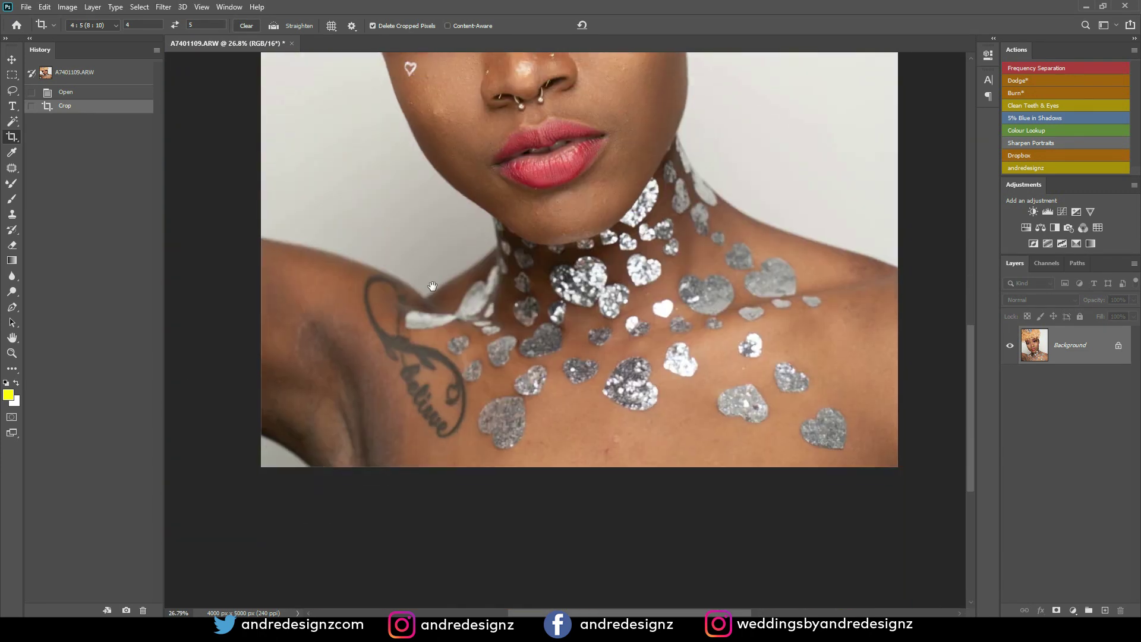
{"action": "scroll", "coordinate": [350, 337], "scroll_direction": "up", "scroll_amount": 3}
{"action": "scroll", "coordinate": [415, 307], "scroll_direction": "down", "scroll_amount": 2}
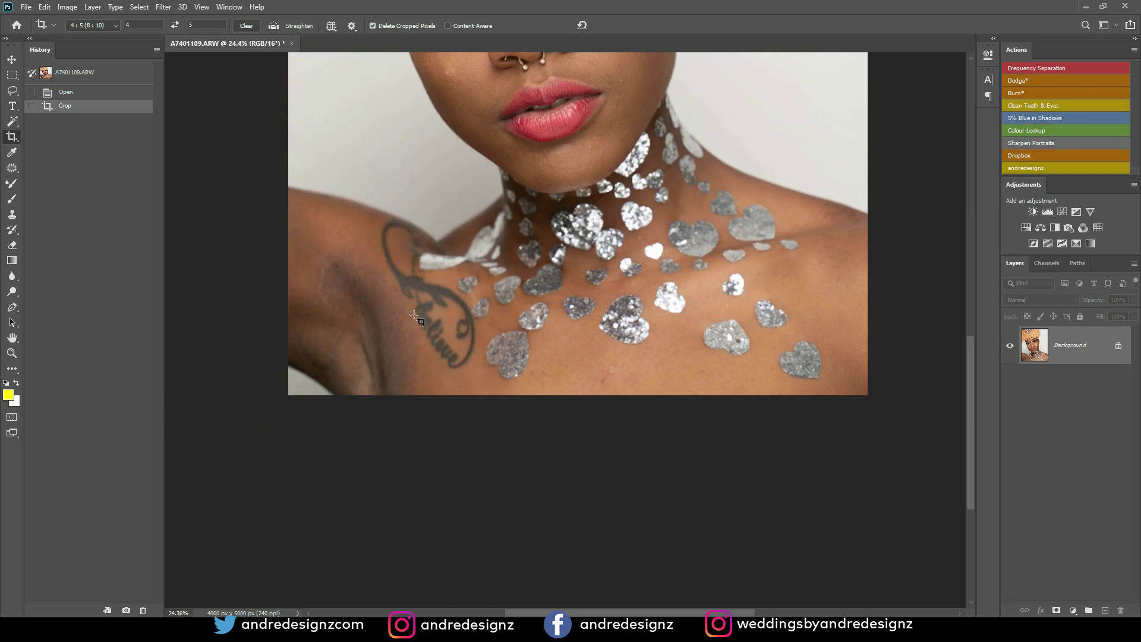
{"action": "left_click", "coordinate": [1104, 610]}
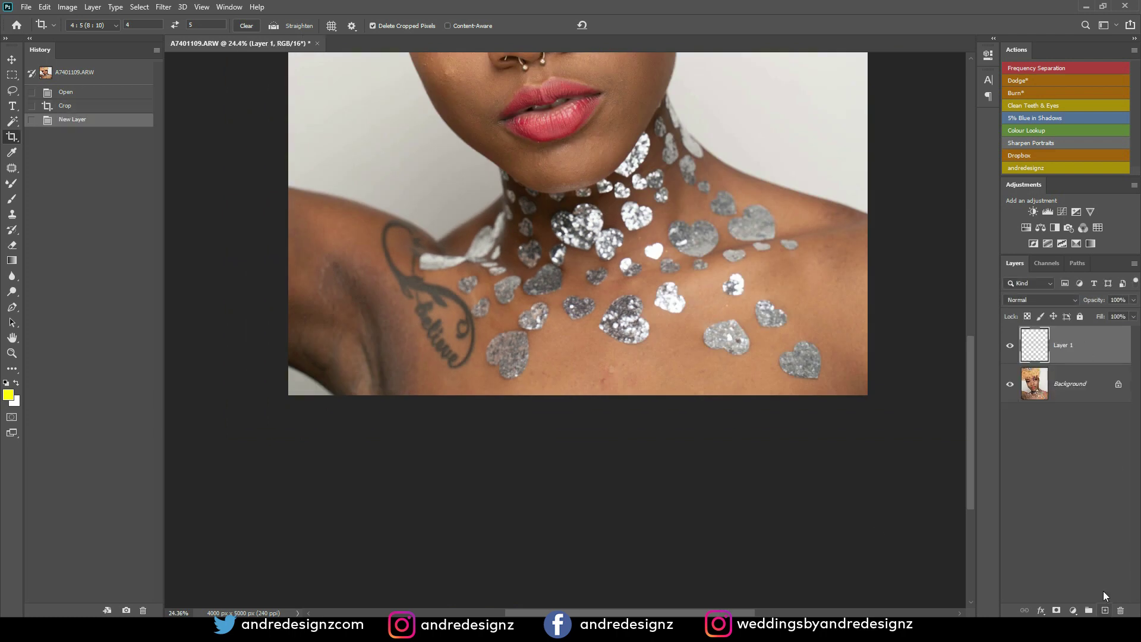
{"action": "key", "text": "b"}
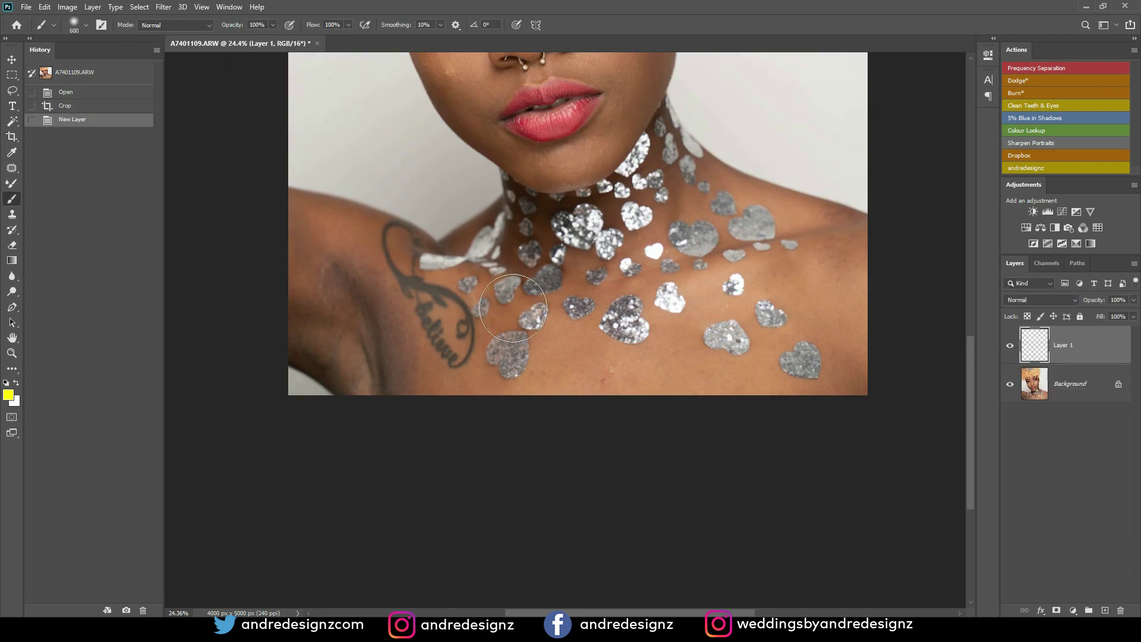
{"action": "left_click", "coordinate": [348, 24]}
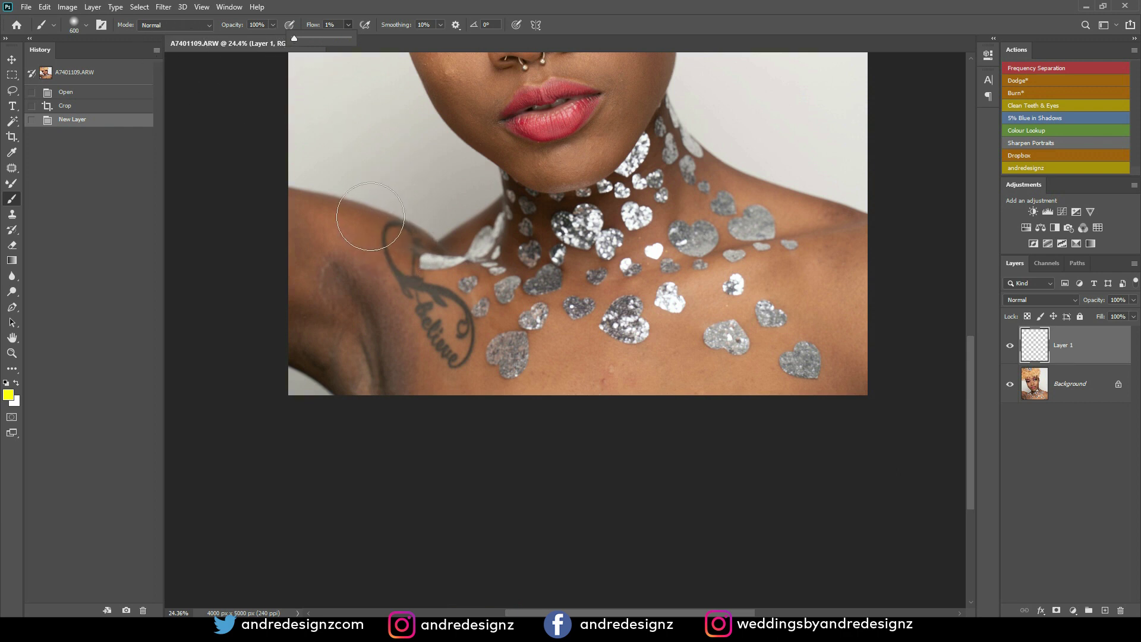
Step: Sample the shoulder's skin tone and paint over the dark underarm skin beside the tattoo with a 200 px brush
{"action": "key", "text": "alt"}
{"action": "left_click", "coordinate": [360, 226], "text": "alt"}
{"action": "key", "text": "bracketleft"}
{"action": "key", "text": "bracketleft"}
{"action": "key", "text": "bracketleft"}
{"action": "key", "text": "bracketleft"}
{"action": "key", "text": "bracketleft"}
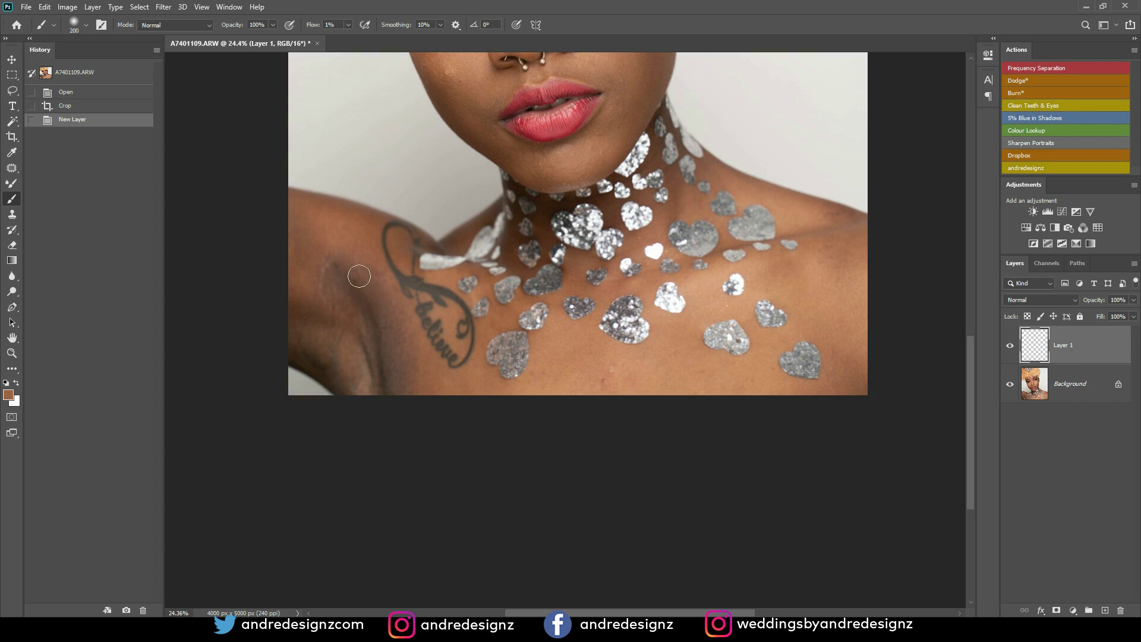
{"action": "left_click_drag", "start_coordinate": [358, 276], "coordinate": [403, 333]}
{"action": "left_click_drag", "start_coordinate": [411, 378], "coordinate": [400, 370]}
{"action": "left_click_drag", "start_coordinate": [400, 369], "coordinate": [399, 390]}
{"action": "mouse_move", "coordinate": [399, 390]}
{"action": "left_mouse_down"}
{"action": "mouse_move", "coordinate": [392, 343]}
{"action": "mouse_move", "coordinate": [396, 380]}
{"action": "left_mouse_up"}
{"action": "left_click_drag", "start_coordinate": [397, 380], "coordinate": [389, 345]}
{"action": "left_click_drag", "start_coordinate": [388, 346], "coordinate": [397, 375]}
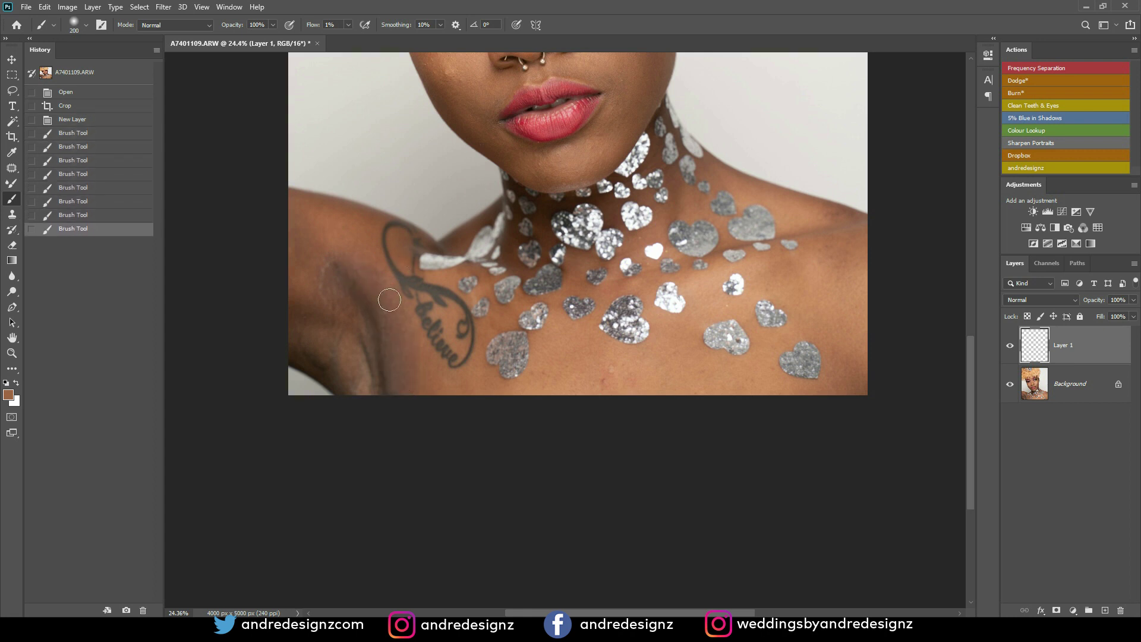
{"action": "left_click", "coordinate": [392, 318]}
{"action": "left_click", "coordinate": [401, 307]}
{"action": "left_click", "coordinate": [410, 337]}
{"action": "left_click", "coordinate": [400, 339]}
{"action": "left_click", "coordinate": [380, 315]}
{"action": "left_click", "coordinate": [374, 306]}
{"action": "left_click", "coordinate": [368, 296]}
{"action": "left_click", "coordinate": [357, 288]}
{"action": "left_click", "coordinate": [330, 286]}
{"action": "left_click", "coordinate": [334, 309]}
{"action": "left_click", "coordinate": [337, 331]}
{"action": "left_click", "coordinate": [363, 356]}
{"action": "left_click", "coordinate": [350, 374]}
{"action": "left_click", "coordinate": [333, 371]}
{"action": "left_click", "coordinate": [314, 357]}
{"action": "left_click", "coordinate": [333, 339]}
{"action": "left_click", "coordinate": [369, 306]}
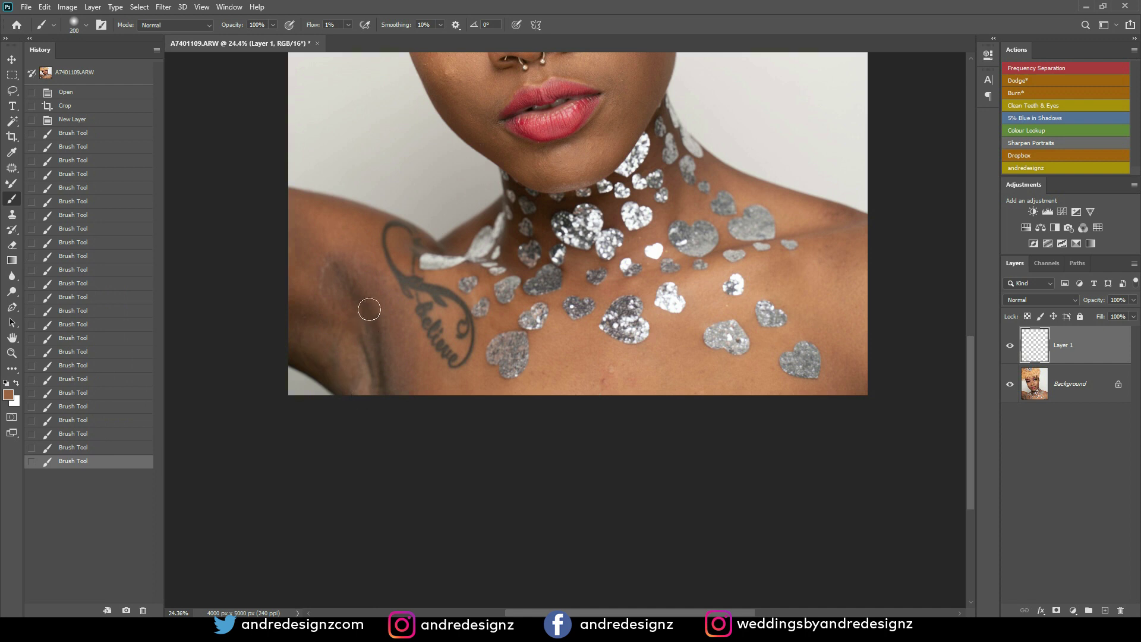
{"action": "left_click", "coordinate": [397, 345]}
{"action": "left_click", "coordinate": [404, 347]}
{"action": "left_click", "coordinate": [413, 351]}
{"action": "left_click", "coordinate": [429, 359]}
{"action": "left_click", "coordinate": [419, 348]}
{"action": "left_click", "coordinate": [412, 337]}
{"action": "left_click", "coordinate": [399, 350]}
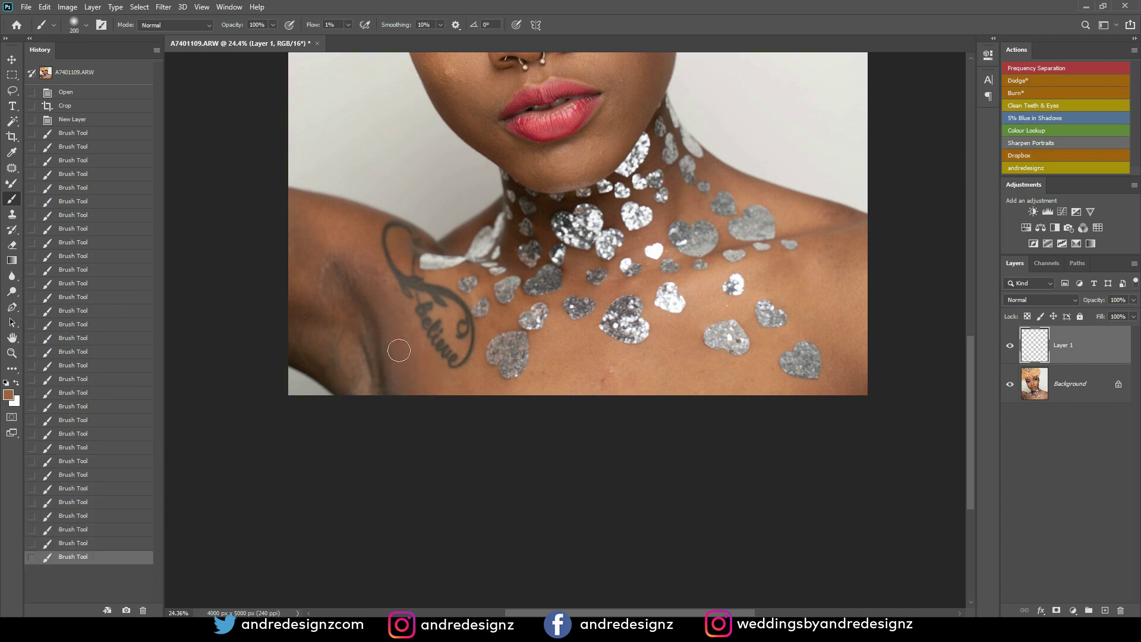
Step: Resample skin tones near the tattoo and shoulder, blend the remaining dark underarm patches, and compare with the paint layer hidden and shown
{"action": "key", "text": "alt"}
{"action": "left_click", "coordinate": [439, 369], "text": "alt"}
{"action": "left_click_drag", "start_coordinate": [398, 348], "coordinate": [425, 408]}
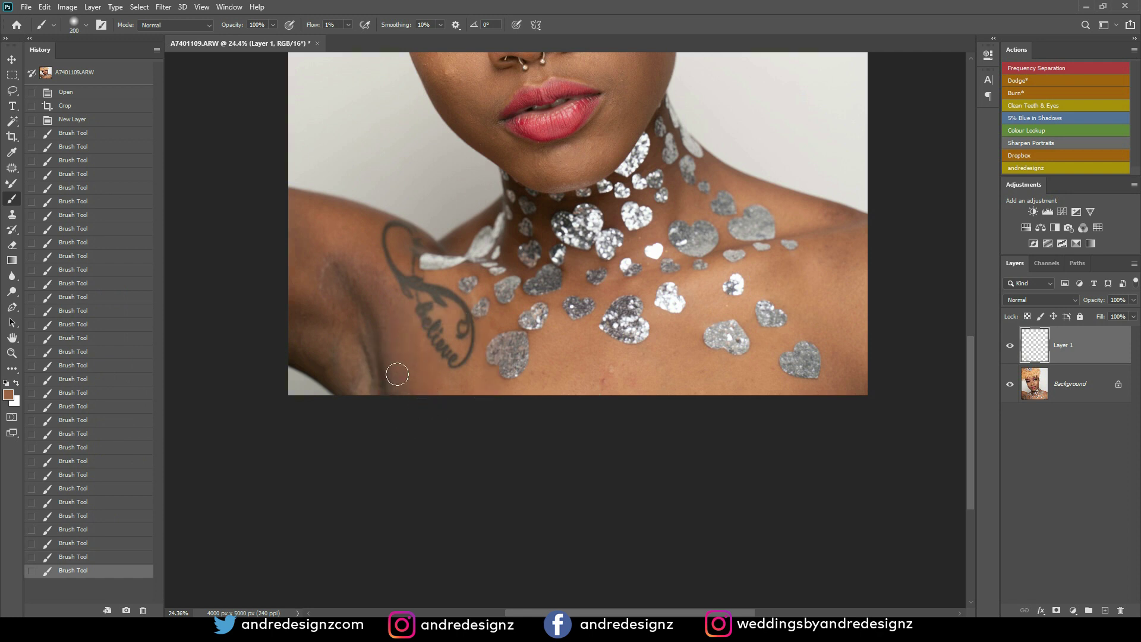
{"action": "left_click", "coordinate": [402, 382]}
{"action": "left_click", "coordinate": [411, 375]}
{"action": "left_click_drag", "start_coordinate": [422, 346], "coordinate": [354, 256]}
{"action": "mouse_move", "coordinate": [355, 256]}
{"action": "left_mouse_down"}
{"action": "mouse_move", "coordinate": [369, 270]}
{"action": "mouse_move", "coordinate": [362, 255]}
{"action": "left_mouse_up"}
{"action": "left_click", "coordinate": [370, 270]}
{"action": "mouse_move", "coordinate": [362, 255]}
{"action": "left_mouse_down"}
{"action": "mouse_move", "coordinate": [440, 385]}
{"action": "mouse_move", "coordinate": [435, 394]}
{"action": "mouse_move", "coordinate": [399, 368]}
{"action": "mouse_move", "coordinate": [429, 407]}
{"action": "mouse_move", "coordinate": [374, 248]}
{"action": "mouse_move", "coordinate": [342, 243]}
{"action": "left_mouse_up"}
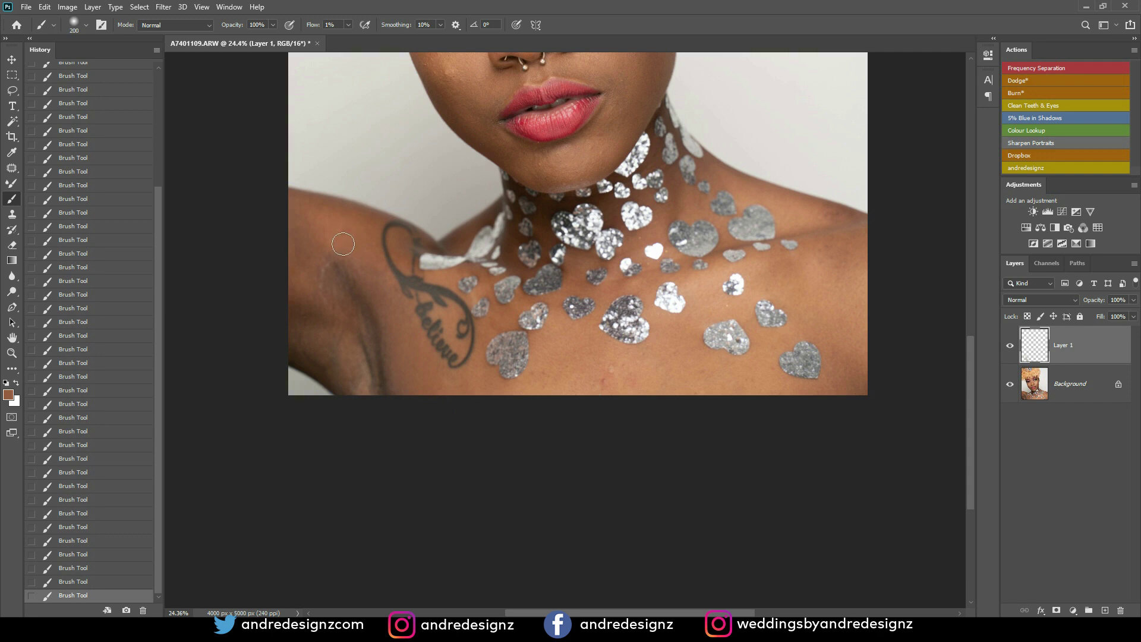
{"action": "left_click", "coordinate": [362, 258]}
{"action": "key", "text": "alt"}
{"action": "mouse_move", "coordinate": [315, 242]}
{"action": "left_mouse_down"}
{"action": "mouse_move", "coordinate": [335, 299]}
{"action": "mouse_move", "coordinate": [310, 264]}
{"action": "mouse_move", "coordinate": [367, 314]}
{"action": "mouse_move", "coordinate": [382, 287]}
{"action": "left_mouse_up"}
{"action": "left_click", "coordinate": [333, 223], "text": "alt"}
{"action": "left_click", "coordinate": [1010, 348]}
{"action": "left_click", "coordinate": [1011, 351]}
Step: Duplicate the Background layer and patch the uneven skin on the shoulder above the underarm on the copy
{"action": "left_click_drag", "start_coordinate": [1079, 385], "coordinate": [1104, 612]}
{"action": "key", "text": "j"}
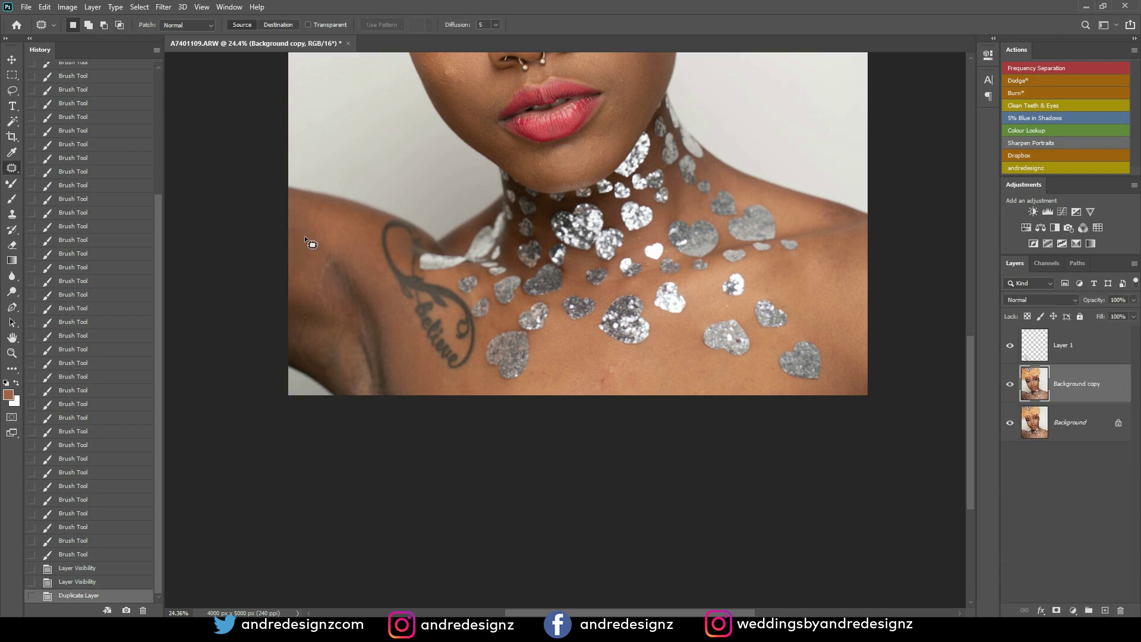
{"action": "mouse_move", "coordinate": [351, 256]}
{"action": "left_mouse_down"}
{"action": "mouse_move", "coordinate": [390, 306]}
{"action": "mouse_move", "coordinate": [380, 276]}
{"action": "mouse_move", "coordinate": [355, 247]}
{"action": "mouse_move", "coordinate": [369, 275]}
{"action": "mouse_move", "coordinate": [351, 256]}
{"action": "left_mouse_up"}
{"action": "key", "text": "ctrl+d"}
{"action": "left_click_drag", "start_coordinate": [360, 270], "coordinate": [348, 240]}
{"action": "key", "text": "ctrl+d"}
{"action": "left_click_drag", "start_coordinate": [314, 287], "coordinate": [327, 242]}
{"action": "key", "text": "ctrl+d"}
Step: Patch the creases and dark marks along the inner arm and upper underarm with cleaner nearby skin
{"action": "mouse_move", "coordinate": [331, 353]}
{"action": "left_mouse_down"}
{"action": "mouse_move", "coordinate": [347, 355]}
{"action": "mouse_move", "coordinate": [334, 351]}
{"action": "left_mouse_up"}
{"action": "mouse_move", "coordinate": [338, 356]}
{"action": "left_mouse_down"}
{"action": "mouse_move", "coordinate": [321, 329]}
{"action": "mouse_move", "coordinate": [329, 373]}
{"action": "mouse_move", "coordinate": [337, 360]}
{"action": "left_mouse_up"}
{"action": "key", "text": "ctrl+d"}
{"action": "mouse_move", "coordinate": [334, 362]}
{"action": "left_mouse_down"}
{"action": "mouse_move", "coordinate": [360, 350]}
{"action": "mouse_move", "coordinate": [378, 365]}
{"action": "mouse_move", "coordinate": [343, 342]}
{"action": "mouse_move", "coordinate": [368, 332]}
{"action": "left_mouse_up"}
{"action": "key", "text": "ctrl+d"}
{"action": "mouse_move", "coordinate": [365, 342]}
{"action": "left_mouse_down"}
{"action": "mouse_move", "coordinate": [341, 337]}
{"action": "mouse_move", "coordinate": [352, 334]}
{"action": "left_mouse_up"}
{"action": "mouse_move", "coordinate": [338, 341]}
{"action": "left_mouse_down"}
{"action": "mouse_move", "coordinate": [351, 352]}
{"action": "mouse_move", "coordinate": [299, 355]}
{"action": "mouse_move", "coordinate": [336, 346]}
{"action": "mouse_move", "coordinate": [346, 358]}
{"action": "left_mouse_up"}
{"action": "key", "text": "ctrl+d"}
{"action": "key", "text": "ctrl+d"}
{"action": "mouse_move", "coordinate": [318, 276]}
{"action": "left_mouse_down"}
{"action": "mouse_move", "coordinate": [346, 291]}
{"action": "mouse_move", "coordinate": [351, 265]}
{"action": "left_mouse_up"}
{"action": "mouse_move", "coordinate": [356, 269]}
{"action": "left_mouse_down"}
{"action": "mouse_move", "coordinate": [370, 273]}
{"action": "mouse_move", "coordinate": [372, 295]}
{"action": "left_mouse_up"}
{"action": "mouse_move", "coordinate": [356, 293]}
{"action": "left_mouse_down"}
{"action": "mouse_move", "coordinate": [336, 260]}
{"action": "mouse_move", "coordinate": [356, 297]}
{"action": "left_mouse_up"}
{"action": "key", "text": "ctrl+d"}
{"action": "left_click_drag", "start_coordinate": [347, 284], "coordinate": [338, 233]}
{"action": "key", "text": "ctrl+d"}
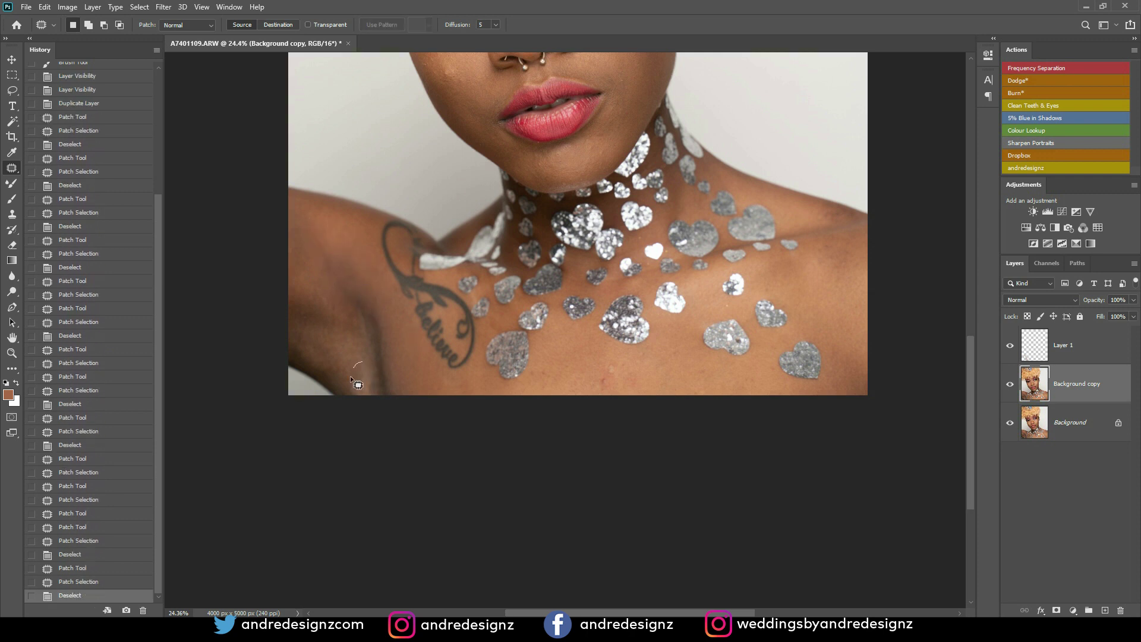
Step: Patch the remaining underarm fold lines and the uneven skin next to the tattoo lettering
{"action": "mouse_move", "coordinate": [381, 382]}
{"action": "left_mouse_down"}
{"action": "mouse_move", "coordinate": [357, 333]}
{"action": "mouse_move", "coordinate": [372, 326]}
{"action": "mouse_move", "coordinate": [355, 303]}
{"action": "left_mouse_up"}
{"action": "key", "text": "ctrl+d"}
{"action": "key", "text": "ctrl+d"}
{"action": "mouse_move", "coordinate": [359, 318]}
{"action": "left_mouse_down"}
{"action": "mouse_move", "coordinate": [346, 305]}
{"action": "mouse_move", "coordinate": [352, 312]}
{"action": "left_mouse_up"}
{"action": "left_click", "coordinate": [376, 337]}
{"action": "mouse_move", "coordinate": [360, 326]}
{"action": "left_mouse_down"}
{"action": "mouse_move", "coordinate": [346, 338]}
{"action": "mouse_move", "coordinate": [377, 359]}
{"action": "mouse_move", "coordinate": [377, 377]}
{"action": "mouse_move", "coordinate": [357, 338]}
{"action": "mouse_move", "coordinate": [398, 305]}
{"action": "left_mouse_up"}
{"action": "key", "text": "ctrl+d"}
{"action": "key", "text": "ctrl+d"}
{"action": "left_click_drag", "start_coordinate": [407, 324], "coordinate": [431, 369]}
{"action": "key", "text": "ctrl+d"}
Step: Patch the small blemishes on the chest below the silver glitter hearts
{"action": "mouse_move", "coordinate": [623, 352]}
{"action": "left_mouse_down"}
{"action": "mouse_move", "coordinate": [621, 382]}
{"action": "mouse_move", "coordinate": [641, 382]}
{"action": "left_mouse_up"}
{"action": "key", "text": "ctrl+d"}
{"action": "left_click_drag", "start_coordinate": [559, 370], "coordinate": [556, 360]}
{"action": "left_click_drag", "start_coordinate": [562, 366], "coordinate": [583, 374]}
{"action": "key", "text": "ctrl+d"}
{"action": "mouse_move", "coordinate": [573, 360]}
{"action": "left_mouse_down"}
{"action": "mouse_move", "coordinate": [585, 368]}
{"action": "mouse_move", "coordinate": [535, 387]}
{"action": "mouse_move", "coordinate": [562, 371]}
{"action": "left_mouse_up"}
{"action": "key", "text": "ctrl+d"}
{"action": "mouse_move", "coordinate": [554, 376]}
{"action": "left_mouse_down"}
{"action": "mouse_move", "coordinate": [574, 362]}
{"action": "mouse_move", "coordinate": [565, 367]}
{"action": "left_mouse_up"}
{"action": "mouse_move", "coordinate": [674, 350]}
{"action": "left_mouse_down"}
{"action": "mouse_move", "coordinate": [661, 374]}
{"action": "mouse_move", "coordinate": [675, 365]}
{"action": "mouse_move", "coordinate": [689, 385]}
{"action": "mouse_move", "coordinate": [683, 370]}
{"action": "left_mouse_up"}
{"action": "key", "text": "ctrl+d"}
{"action": "left_click_drag", "start_coordinate": [698, 374], "coordinate": [675, 363]}
Step: Patch the blemishes on the cheek below the eye nearest the visible ear, using cleaner skin close by
{"action": "left_click_drag", "start_coordinate": [741, 304], "coordinate": [652, 424]}
{"action": "left_click_drag", "start_coordinate": [541, 122], "coordinate": [632, 306]}
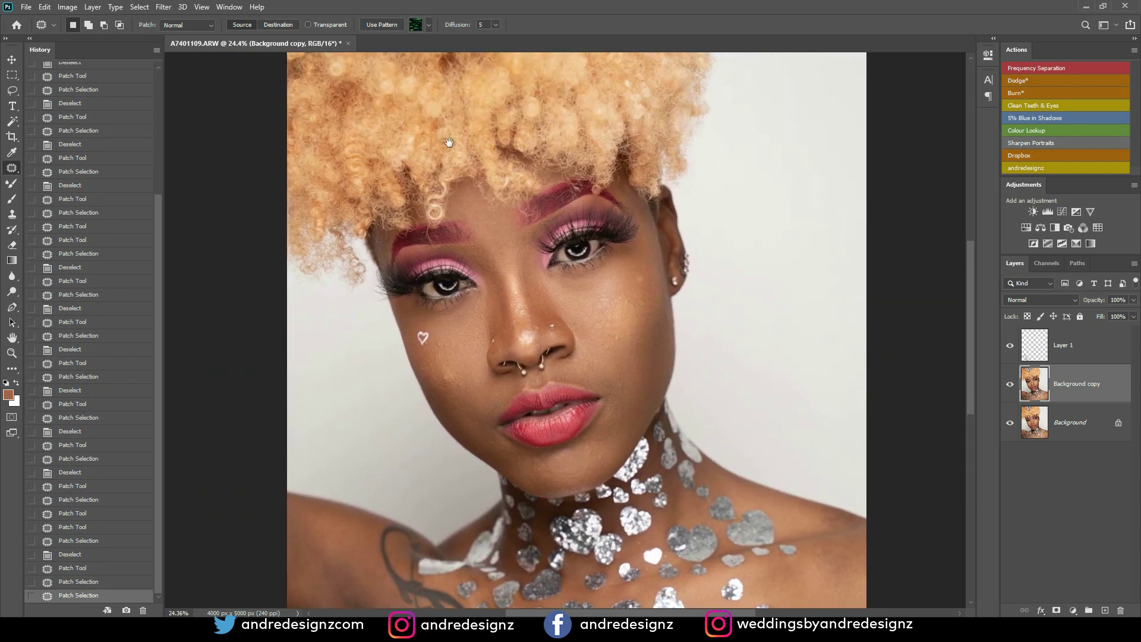
{"action": "key", "text": "ctrl+d"}
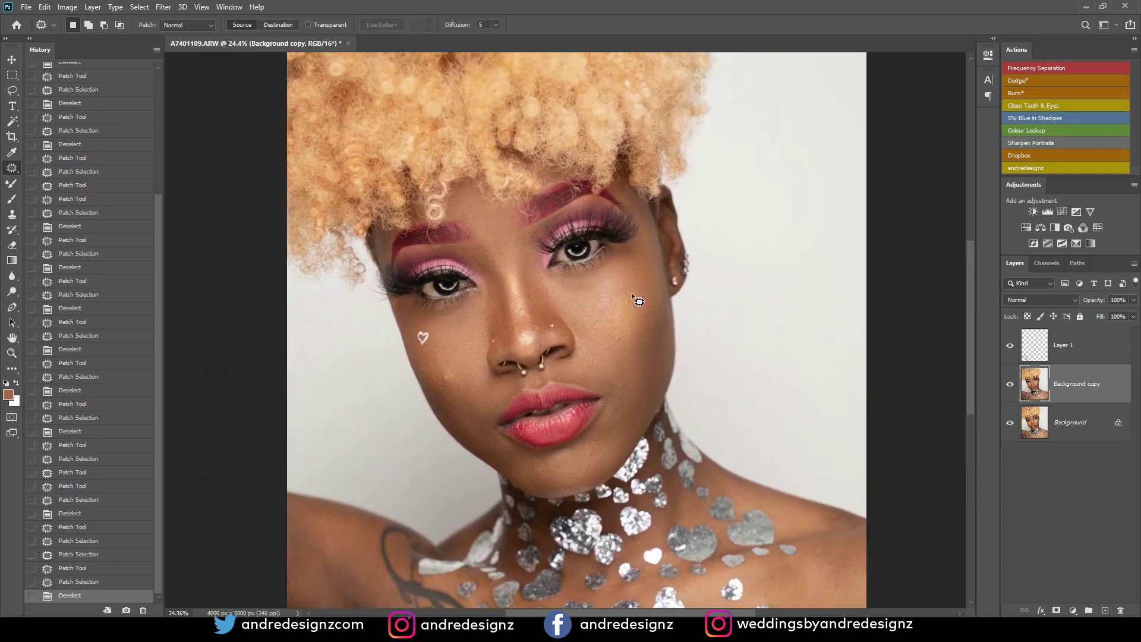
{"action": "left_click_drag", "start_coordinate": [607, 296], "coordinate": [628, 342]}
{"action": "key", "text": "ctrl+d"}
{"action": "key", "text": "ctrl+d"}
Step: Patch the small raised bumps on the lower cheek between the white heart and the corner of the mouth
{"action": "key", "text": "ctrl+plus"}
{"action": "key", "text": "ctrl+plus"}
{"action": "key", "text": "ctrl+plus"}
{"action": "key", "text": "ctrl+plus"}
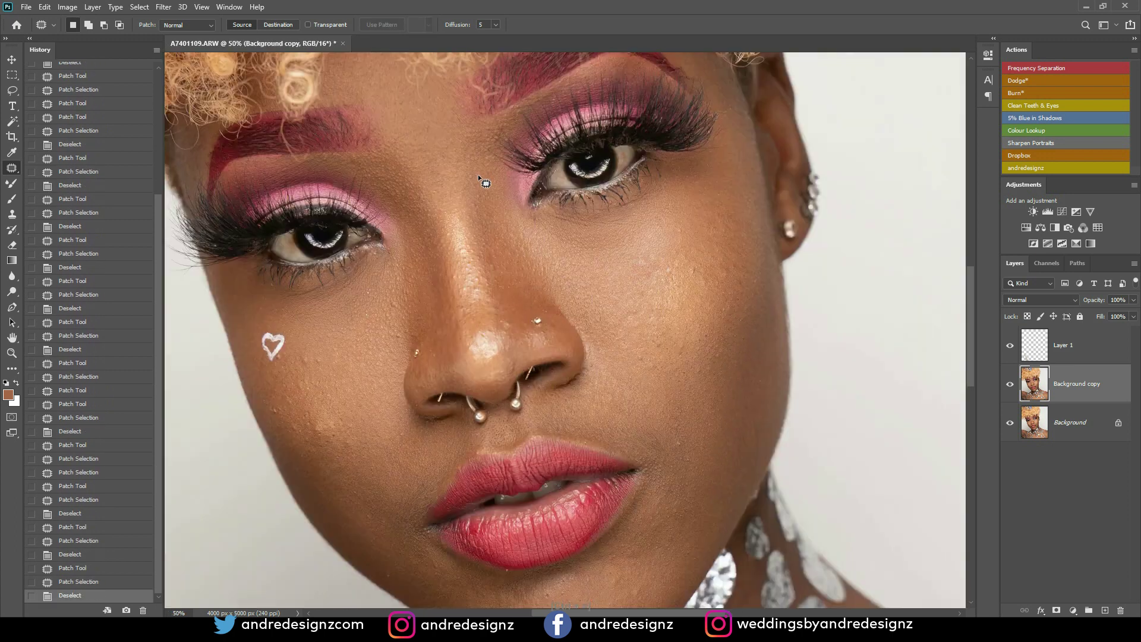
{"action": "key", "text": "ctrl+minus"}
{"action": "key", "text": "ctrl+minus"}
{"action": "key", "text": "ctrl+minus"}
{"action": "key", "text": "ctrl+plus"}
{"action": "key", "text": "ctrl+plus"}
{"action": "key", "text": "ctrl+plus"}
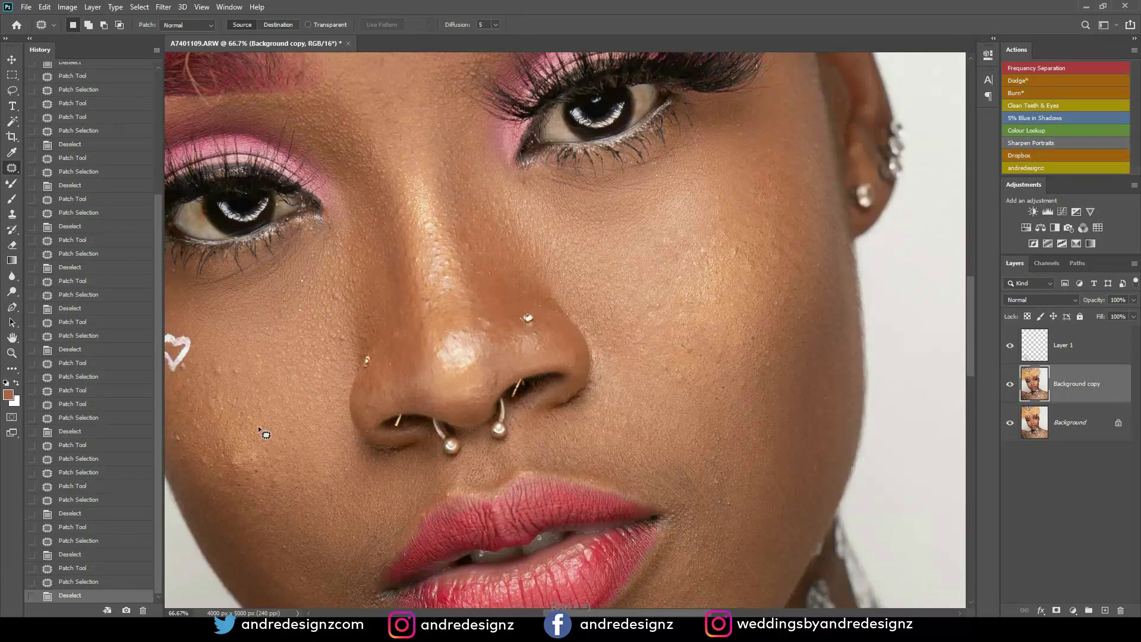
{"action": "mouse_move", "coordinate": [235, 454]}
{"action": "left_mouse_down"}
{"action": "mouse_move", "coordinate": [259, 471]}
{"action": "mouse_move", "coordinate": [251, 480]}
{"action": "left_mouse_up"}
{"action": "left_click", "coordinate": [251, 465]}
{"action": "left_click", "coordinate": [249, 482]}
{"action": "left_click_drag", "start_coordinate": [252, 483], "coordinate": [266, 499]}
{"action": "left_click", "coordinate": [267, 501]}
{"action": "left_click_drag", "start_coordinate": [291, 542], "coordinate": [290, 540]}
{"action": "left_click_drag", "start_coordinate": [288, 542], "coordinate": [292, 532]}
{"action": "left_click", "coordinate": [293, 532]}
{"action": "left_click_drag", "start_coordinate": [303, 572], "coordinate": [302, 571]}
{"action": "left_click", "coordinate": [302, 572]}
{"action": "left_click_drag", "start_coordinate": [292, 480], "coordinate": [280, 470]}
{"action": "left_click_drag", "start_coordinate": [286, 478], "coordinate": [294, 486]}
{"action": "left_click", "coordinate": [286, 483]}
Step: Patch the bumps on the cheek right beside the white heart
{"action": "left_click_drag", "start_coordinate": [249, 372], "coordinate": [238, 362]}
{"action": "mouse_move", "coordinate": [240, 369]}
{"action": "left_mouse_down"}
{"action": "mouse_move", "coordinate": [247, 381]}
{"action": "mouse_move", "coordinate": [231, 378]}
{"action": "left_mouse_up"}
{"action": "left_click", "coordinate": [247, 381]}
{"action": "mouse_move", "coordinate": [231, 378]}
{"action": "left_mouse_down"}
{"action": "mouse_move", "coordinate": [195, 360]}
{"action": "mouse_move", "coordinate": [194, 377]}
{"action": "left_mouse_up"}
{"action": "left_click", "coordinate": [227, 369]}
{"action": "left_click", "coordinate": [189, 364]}
{"action": "key", "text": "ctrl+d"}
Step: Patch the textured outer cheek below the white heart and the small bump between the inner eye corner and the nose
{"action": "left_click_drag", "start_coordinate": [172, 438], "coordinate": [182, 434]}
{"action": "left_click_drag", "start_coordinate": [182, 438], "coordinate": [258, 476]}
{"action": "key", "text": "ctrl+d"}
{"action": "key", "text": "ctrl+d"}
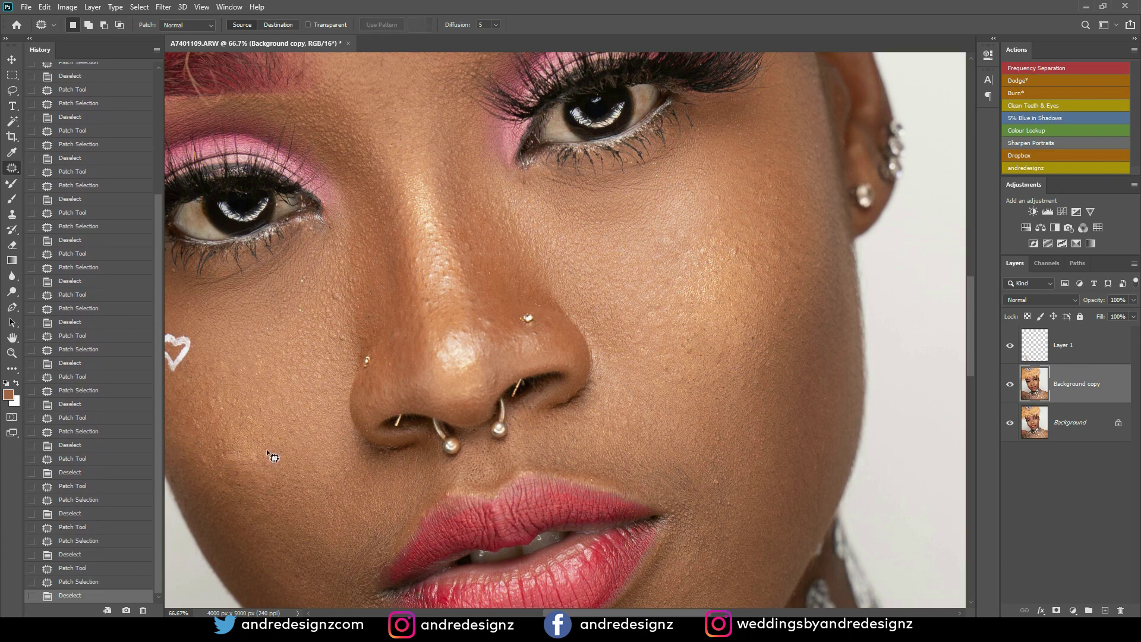
{"action": "left_click_drag", "start_coordinate": [340, 296], "coordinate": [338, 308]}
{"action": "left_click_drag", "start_coordinate": [338, 303], "coordinate": [343, 304]}
Step: Patch the remaining small blemishes on the cheek and lower face
{"action": "key", "text": "ctrl+plus"}
{"action": "key", "text": "ctrl+plus"}
{"action": "key", "text": "ctrl+minus"}
{"action": "key", "text": "ctrl+minus"}
{"action": "key", "text": "ctrl+minus"}
{"action": "key", "text": "ctrl+minus"}
{"action": "key", "text": "ctrl+minus"}
{"action": "key", "text": "ctrl+minus"}
{"action": "key", "text": "ctrl+minus"}
{"action": "key", "text": "ctrl+plus"}
{"action": "key", "text": "ctrl+plus"}
{"action": "key", "text": "ctrl+plus"}
{"action": "key", "text": "ctrl+plus"}
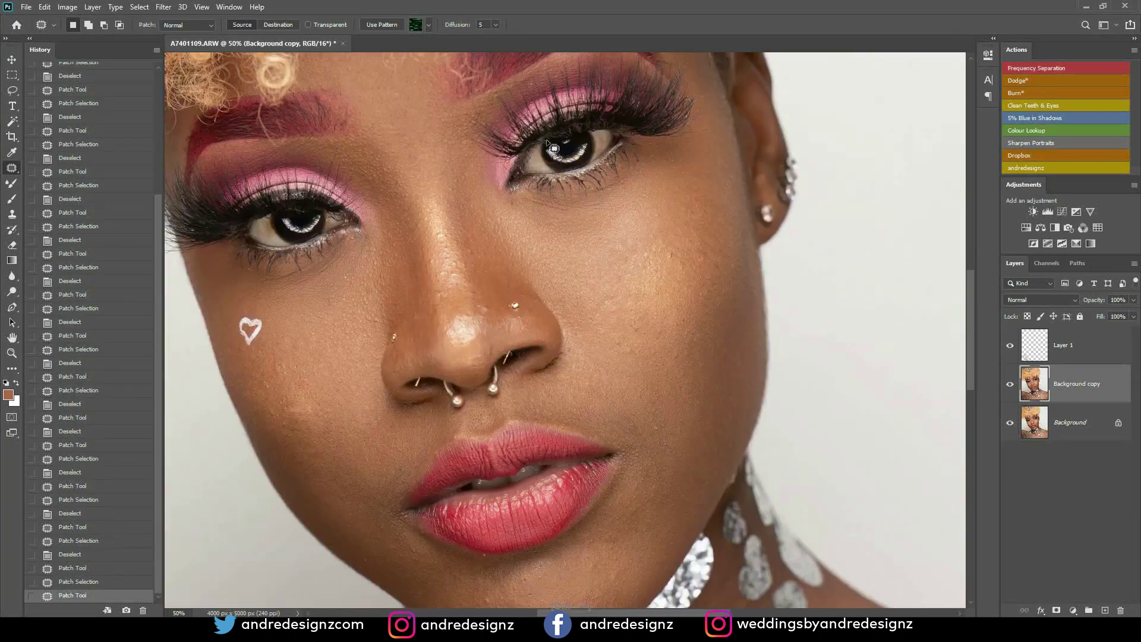
{"action": "key", "text": "ctrl+minus"}
{"action": "key", "text": "ctrl+minus"}
{"action": "key", "text": "ctrl+minus"}
{"action": "key", "text": "ctrl+plus"}
{"action": "key", "text": "ctrl+plus"}
{"action": "left_click_drag", "start_coordinate": [634, 397], "coordinate": [631, 408]}
{"action": "key", "text": "ctrl+d"}
{"action": "mouse_move", "coordinate": [467, 475]}
{"action": "left_mouse_down"}
{"action": "mouse_move", "coordinate": [475, 481]}
{"action": "mouse_move", "coordinate": [434, 477]}
{"action": "mouse_move", "coordinate": [461, 497]}
{"action": "left_mouse_up"}
{"action": "key", "text": "ctrl+d"}
{"action": "key", "text": "ctrl+d"}
Step: Patch the raised bumps in the upper chin area just below the lower lip
{"action": "key", "text": "ctrl+1"}
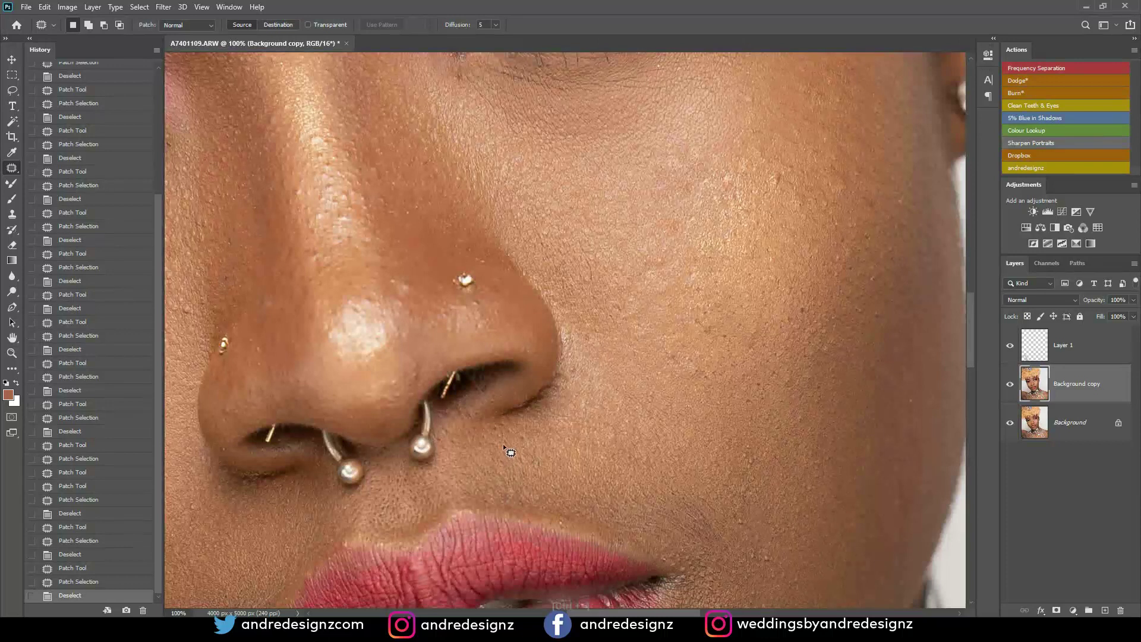
{"action": "left_click_drag", "start_coordinate": [518, 444], "coordinate": [564, 168]}
{"action": "left_click_drag", "start_coordinate": [525, 219], "coordinate": [555, 224]}
{"action": "key", "text": "ctrl+d"}
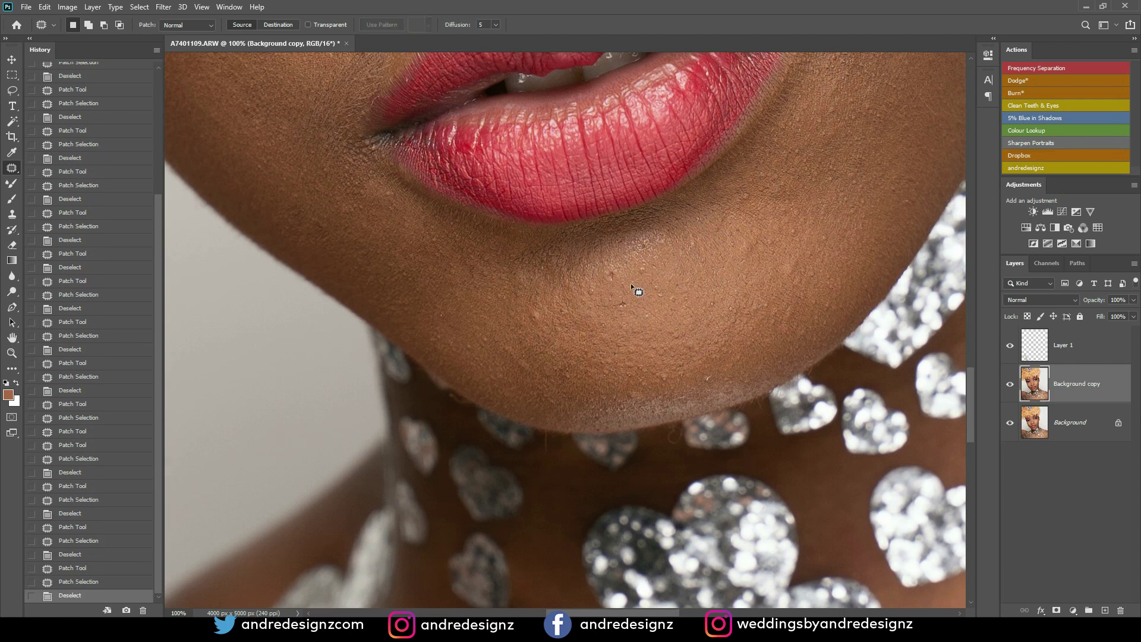
{"action": "left_click_drag", "start_coordinate": [607, 277], "coordinate": [627, 283]}
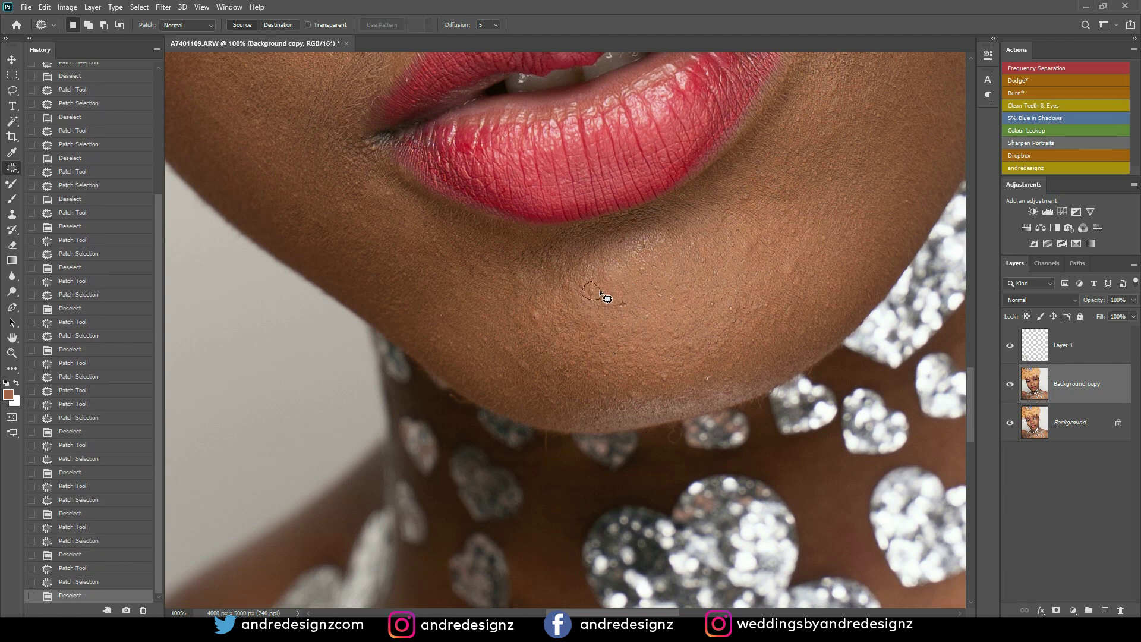
{"action": "left_click_drag", "start_coordinate": [529, 309], "coordinate": [570, 363]}
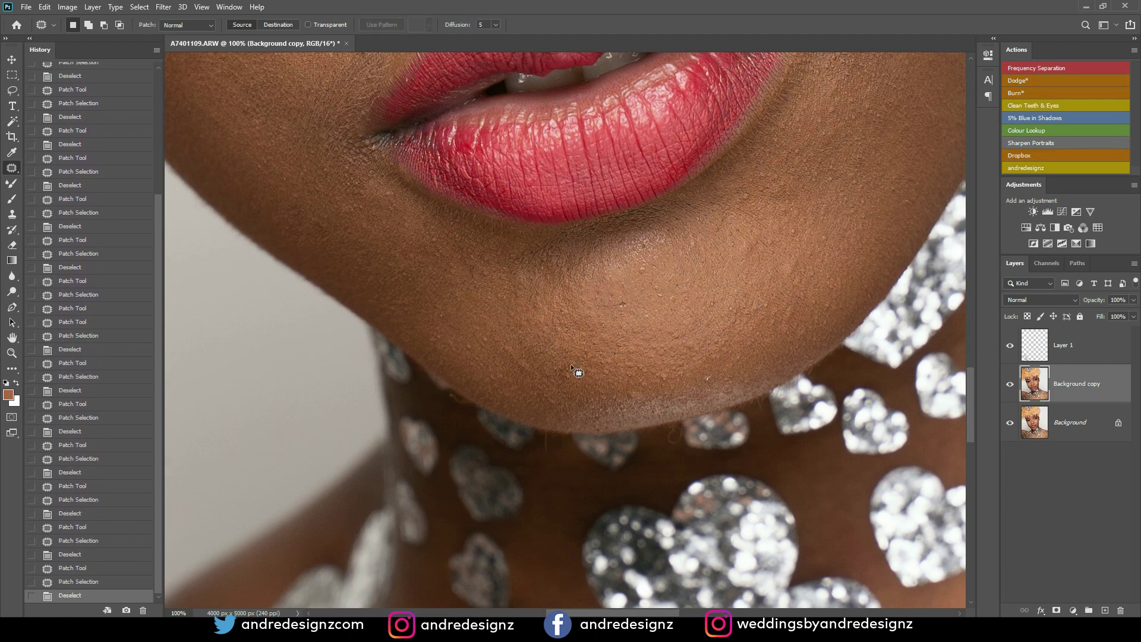
{"action": "key", "text": "ctrl+d"}
Step: Patch the dark spot in the middle of the chin and the bumps along its lower edge
{"action": "mouse_move", "coordinate": [710, 369]}
{"action": "left_mouse_down"}
{"action": "mouse_move", "coordinate": [718, 382]}
{"action": "mouse_move", "coordinate": [661, 303]}
{"action": "left_mouse_up"}
{"action": "key", "text": "ctrl+d"}
{"action": "mouse_move", "coordinate": [562, 304]}
{"action": "left_mouse_down"}
{"action": "mouse_move", "coordinate": [572, 328]}
{"action": "mouse_move", "coordinate": [565, 307]}
{"action": "left_mouse_up"}
{"action": "left_click_drag", "start_coordinate": [566, 315], "coordinate": [580, 334]}
{"action": "key", "text": "ctrl+d"}
{"action": "mouse_move", "coordinate": [636, 396]}
{"action": "left_mouse_down"}
{"action": "mouse_move", "coordinate": [617, 388]}
{"action": "mouse_move", "coordinate": [672, 381]}
{"action": "left_mouse_up"}
{"action": "left_click_drag", "start_coordinate": [672, 383], "coordinate": [682, 387]}
{"action": "key", "text": "ctrl+d"}
Step: Patch the uneven spots between the lower lip and the jawline on the side of the large silver glitter heart
{"action": "left_click_drag", "start_coordinate": [799, 254], "coordinate": [801, 278]}
{"action": "mouse_move", "coordinate": [801, 278]}
{"action": "left_mouse_down"}
{"action": "mouse_move", "coordinate": [783, 286]}
{"action": "mouse_move", "coordinate": [821, 328]}
{"action": "left_mouse_up"}
{"action": "key", "text": "ctrl+d"}
{"action": "mouse_move", "coordinate": [752, 185]}
{"action": "left_mouse_down"}
{"action": "mouse_move", "coordinate": [736, 204]}
{"action": "mouse_move", "coordinate": [748, 198]}
{"action": "left_mouse_up"}
{"action": "mouse_move", "coordinate": [746, 198]}
{"action": "left_mouse_down"}
{"action": "mouse_move", "coordinate": [764, 217]}
{"action": "mouse_move", "coordinate": [758, 253]}
{"action": "left_mouse_up"}
{"action": "key", "text": "ctrl+d"}
{"action": "left_click_drag", "start_coordinate": [758, 252], "coordinate": [743, 273]}
{"action": "key", "text": "ctrl+d"}
{"action": "left_click_drag", "start_coordinate": [822, 230], "coordinate": [834, 243]}
{"action": "left_click_drag", "start_coordinate": [834, 243], "coordinate": [839, 258]}
{"action": "left_click_drag", "start_coordinate": [838, 258], "coordinate": [806, 285]}
{"action": "left_click_drag", "start_coordinate": [798, 272], "coordinate": [825, 269]}
{"action": "key", "text": "ctrl+d"}
Step: Patch the small spots on the lower cheek beyond the corner of the mouth
{"action": "mouse_move", "coordinate": [772, 206]}
{"action": "left_mouse_down"}
{"action": "mouse_move", "coordinate": [784, 339]}
{"action": "mouse_move", "coordinate": [639, 423]}
{"action": "left_mouse_up"}
{"action": "left_click_drag", "start_coordinate": [921, 343], "coordinate": [631, 379]}
{"action": "mouse_move", "coordinate": [611, 160]}
{"action": "left_mouse_down"}
{"action": "mouse_move", "coordinate": [607, 179]}
{"action": "mouse_move", "coordinate": [619, 169]}
{"action": "left_mouse_up"}
{"action": "left_click_drag", "start_coordinate": [616, 170], "coordinate": [618, 196]}
{"action": "key", "text": "ctrl+d"}
{"action": "mouse_move", "coordinate": [562, 161]}
{"action": "left_mouse_down"}
{"action": "mouse_move", "coordinate": [576, 168]}
{"action": "mouse_move", "coordinate": [581, 95]}
{"action": "left_mouse_up"}
{"action": "key", "text": "ctrl+d"}
Step: Patch out the gold stud end inside the nostril below the crystal nose stud
{"action": "key", "text": "ctrl+minus"}
{"action": "key", "text": "ctrl+minus"}
{"action": "key", "text": "ctrl+minus"}
{"action": "key", "text": "ctrl+minus"}
{"action": "key", "text": "ctrl+minus"}
{"action": "key", "text": "ctrl+minus"}
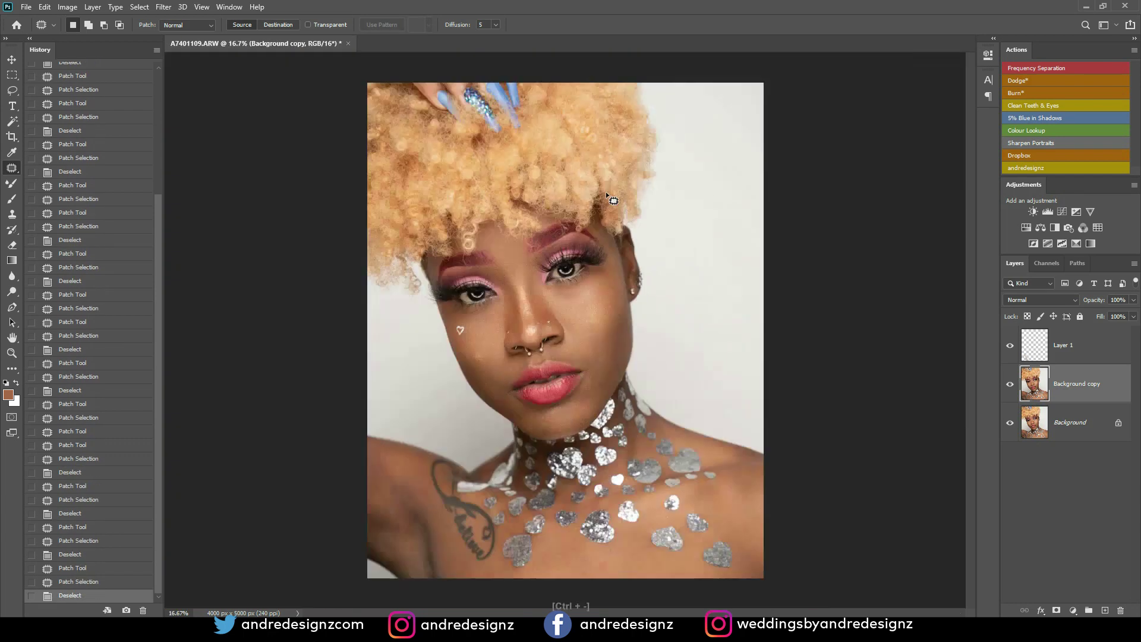
{"action": "key", "text": "ctrl+plus"}
{"action": "key", "text": "ctrl+plus"}
{"action": "key", "text": "ctrl+plus"}
{"action": "key", "text": "ctrl+plus"}
{"action": "key", "text": "ctrl+plus"}
{"action": "key", "text": "ctrl+plus"}
{"action": "key", "text": "ctrl+plus"}
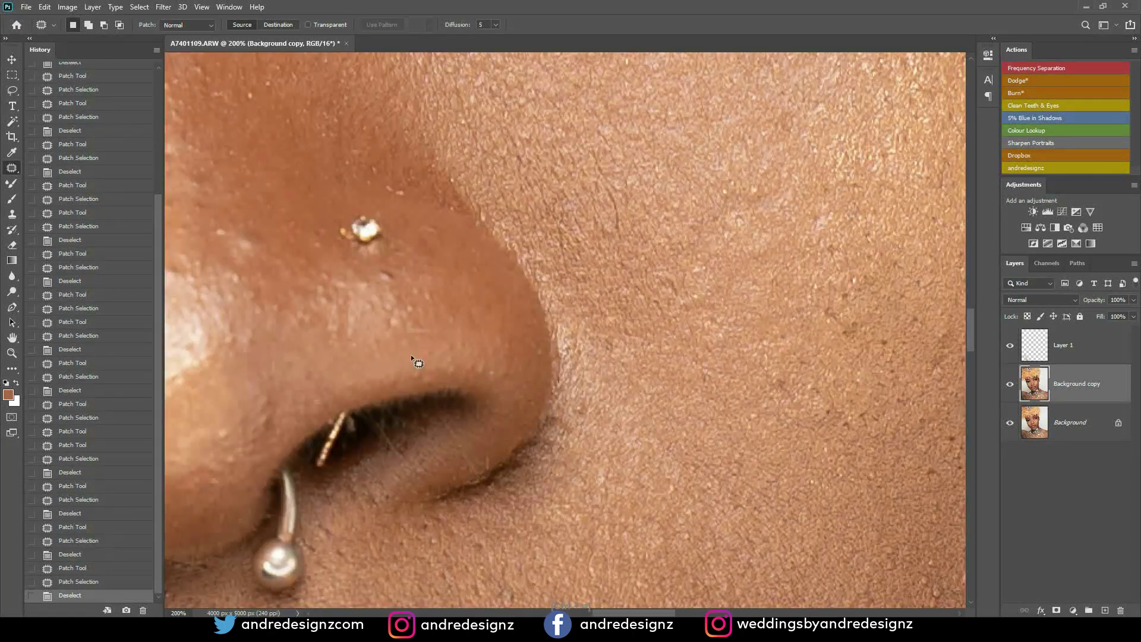
{"action": "left_click_drag", "start_coordinate": [411, 357], "coordinate": [553, 176]}
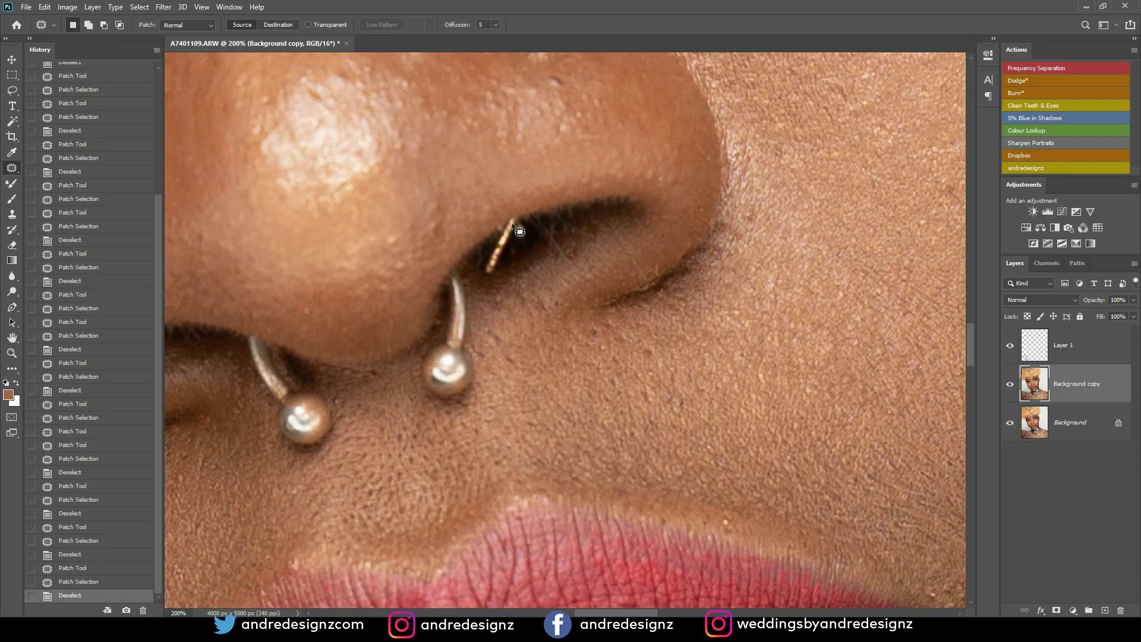
{"action": "mouse_move", "coordinate": [513, 217]}
{"action": "left_mouse_down"}
{"action": "mouse_move", "coordinate": [482, 275]}
{"action": "mouse_move", "coordinate": [494, 276]}
{"action": "mouse_move", "coordinate": [518, 215]}
{"action": "mouse_move", "coordinate": [517, 246]}
{"action": "mouse_move", "coordinate": [549, 255]}
{"action": "left_mouse_up"}
{"action": "key", "text": "ctrl+d"}
{"action": "mouse_move", "coordinate": [513, 221]}
{"action": "left_mouse_down"}
{"action": "mouse_move", "coordinate": [511, 244]}
{"action": "mouse_move", "coordinate": [565, 235]}
{"action": "left_mouse_up"}
{"action": "key", "text": "ctrl+d"}
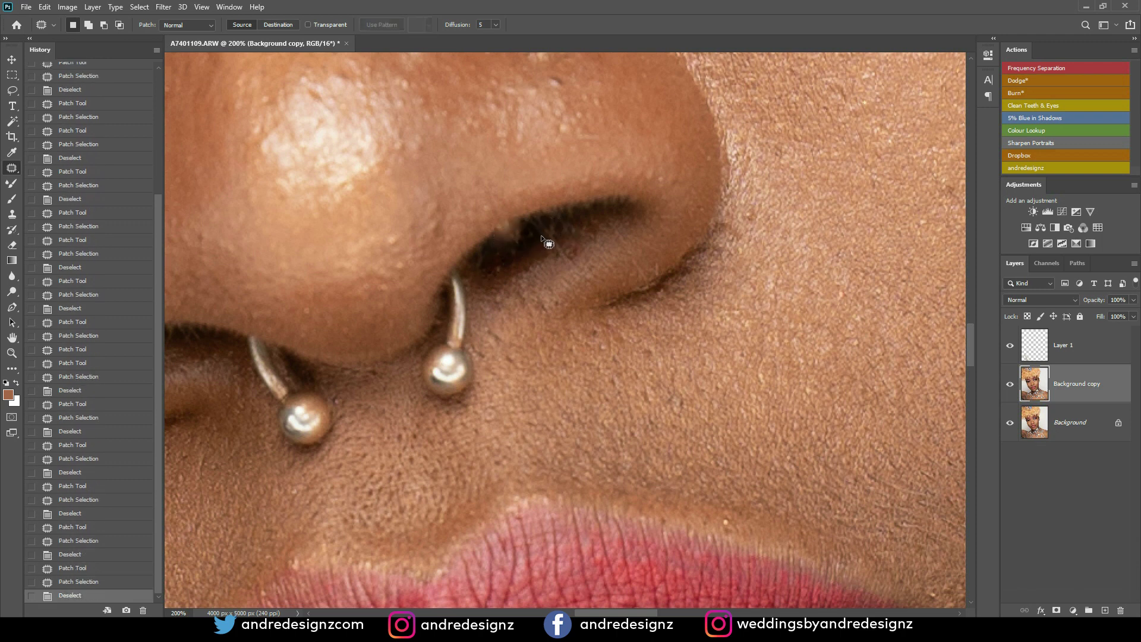
Step: Clone dark nostril tones over the leftover light marks where the stud end was, undoing the stray stroke
{"action": "key", "text": "s"}
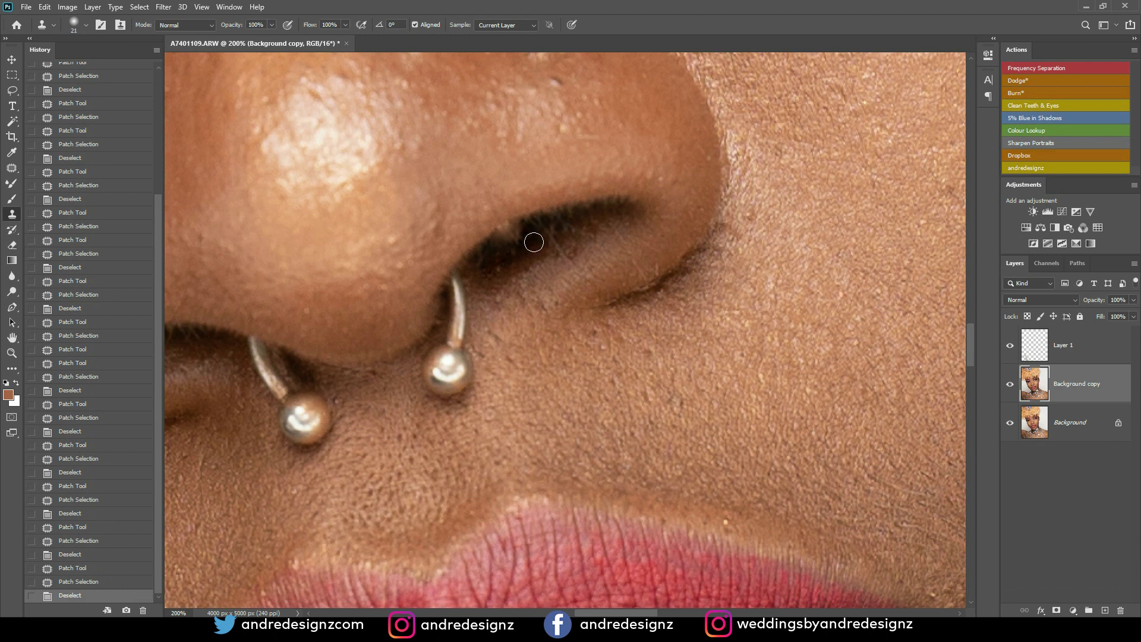
{"action": "left_click", "coordinate": [534, 241], "text": "alt"}
{"action": "left_click", "coordinate": [509, 237]}
{"action": "mouse_move", "coordinate": [527, 232]}
{"action": "left_mouse_down"}
{"action": "mouse_move", "coordinate": [530, 241]}
{"action": "mouse_move", "coordinate": [504, 234]}
{"action": "mouse_move", "coordinate": [529, 232]}
{"action": "mouse_move", "coordinate": [537, 250]}
{"action": "mouse_move", "coordinate": [543, 231]}
{"action": "left_mouse_up"}
{"action": "key", "text": "ctrl+z"}
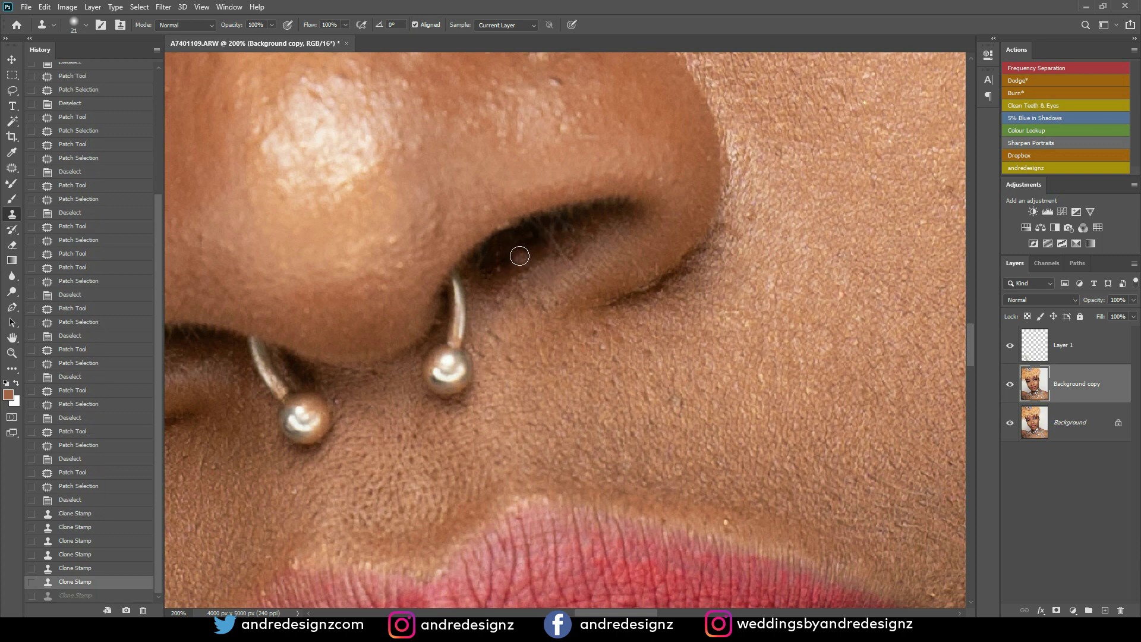
{"action": "left_click", "coordinate": [517, 252], "text": "alt"}
{"action": "left_click", "coordinate": [497, 259]}
{"action": "left_click", "coordinate": [506, 265]}
{"action": "left_click", "coordinate": [522, 265]}
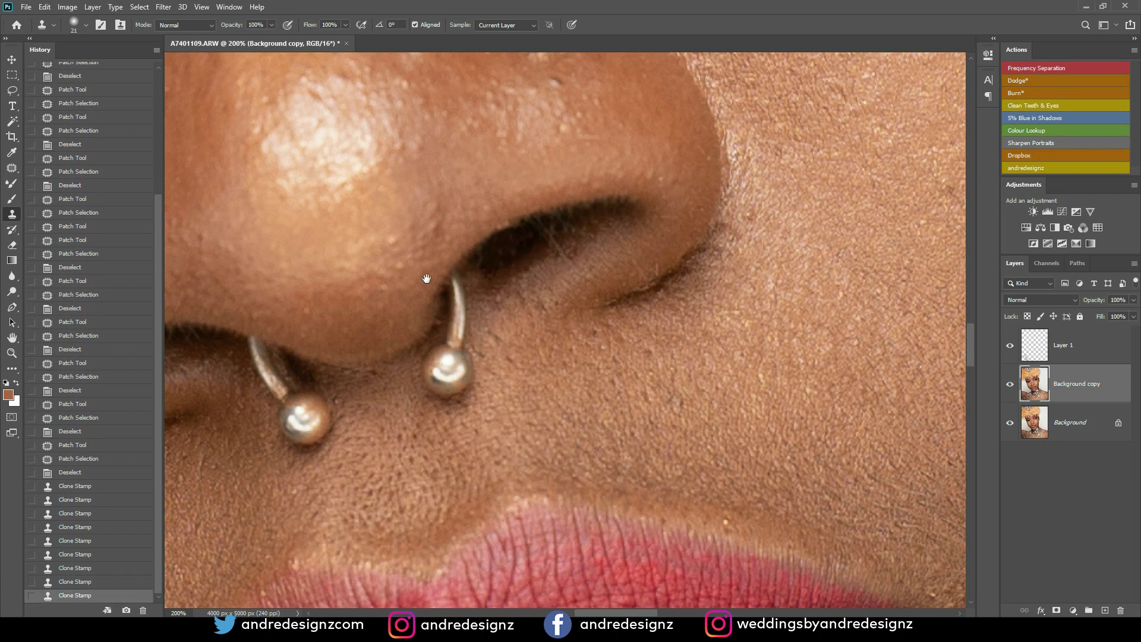
Step: Clone nearby dark tones over the gold stud end inside the other nostril
{"action": "left_click_drag", "start_coordinate": [433, 274], "coordinate": [596, 255]}
{"action": "left_click", "coordinate": [493, 325], "text": "alt"}
{"action": "left_click", "coordinate": [473, 325]}
{"action": "left_click", "coordinate": [471, 330]}
{"action": "left_click", "coordinate": [488, 330], "text": "alt"}
{"action": "left_click", "coordinate": [464, 325]}
{"action": "left_click", "coordinate": [492, 319], "text": "alt"}
{"action": "left_click", "coordinate": [477, 319]}
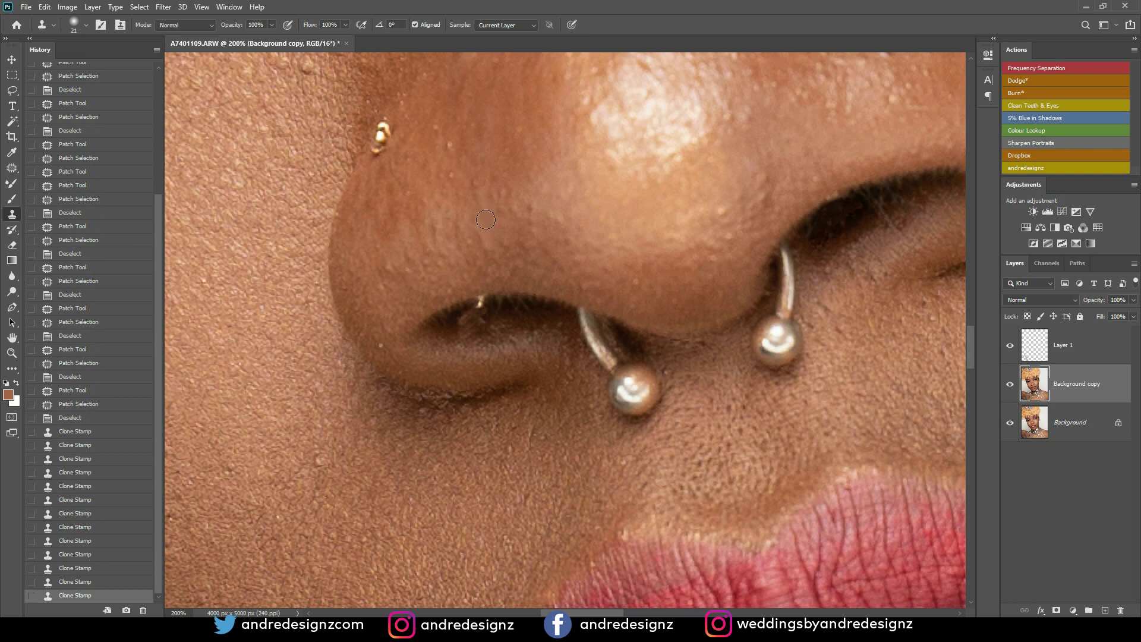
Step: Check the soft 21 px clone brush settings and clone dark tones over the gold stud end at the nostril's upper rim
{"action": "left_click", "coordinate": [88, 24]}
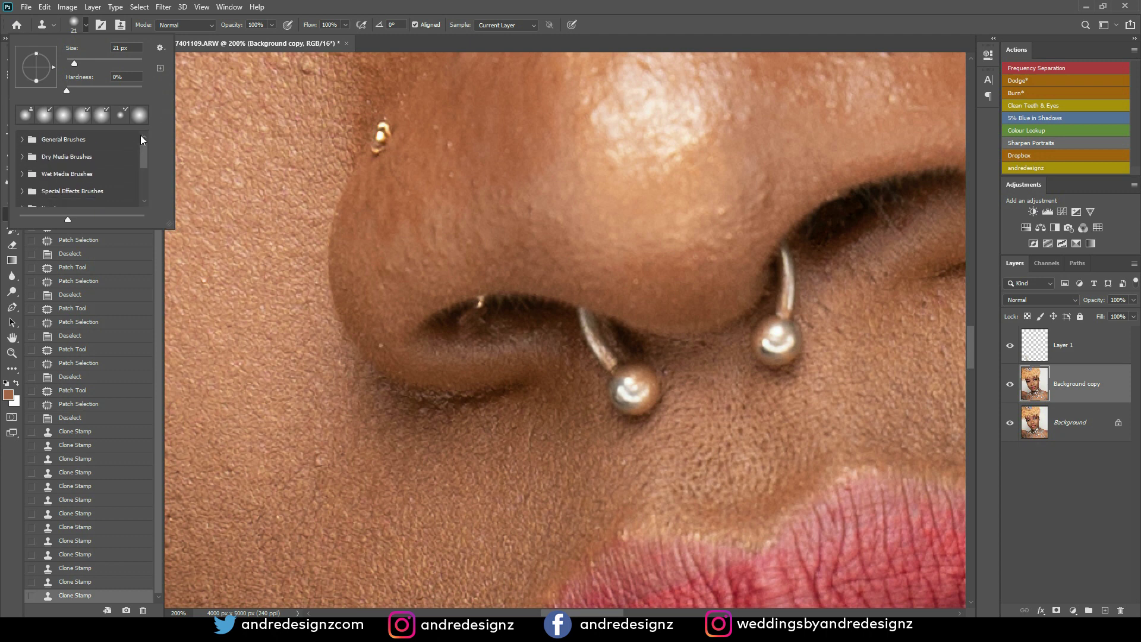
{"action": "left_click", "coordinate": [495, 16]}
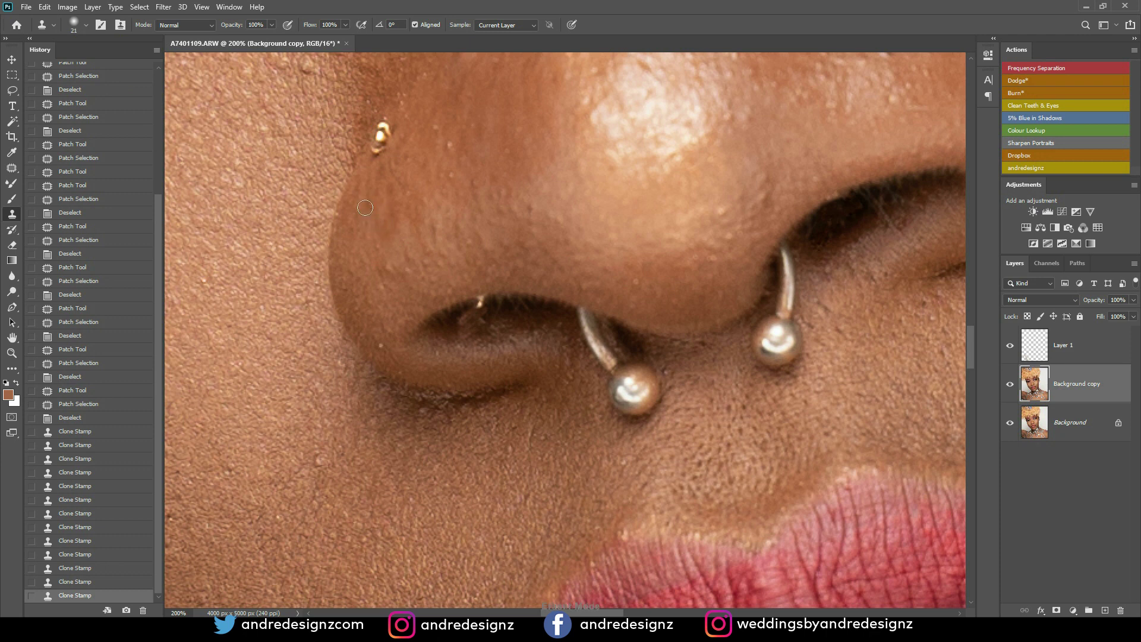
{"action": "right_click", "coordinate": [363, 276]}
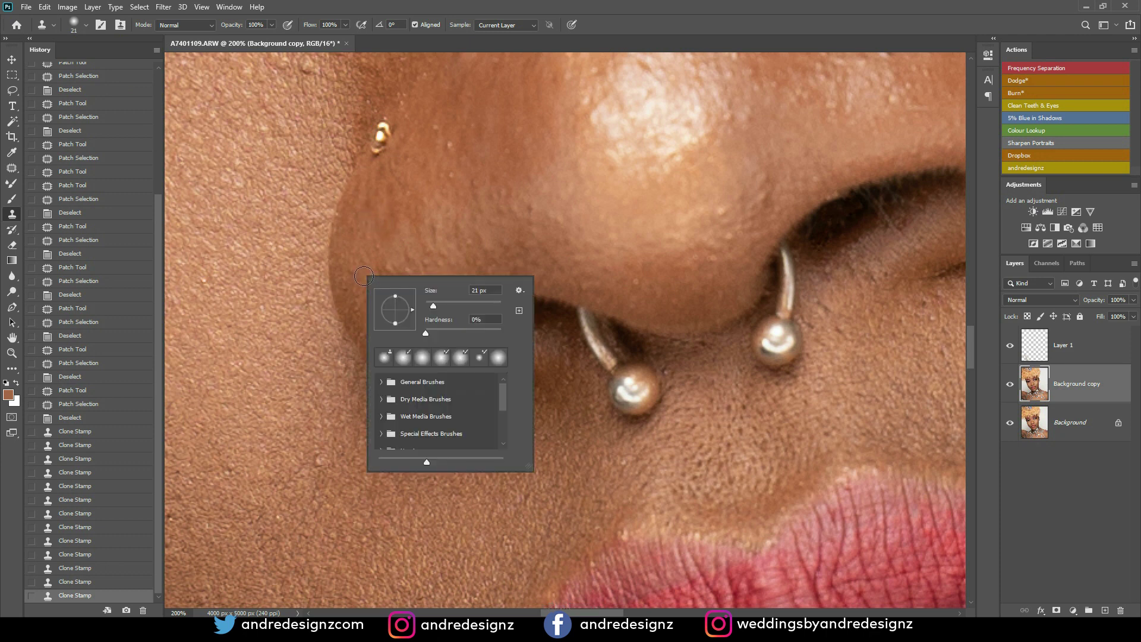
{"action": "left_click", "coordinate": [424, 358]}
{"action": "left_click", "coordinate": [668, 28]}
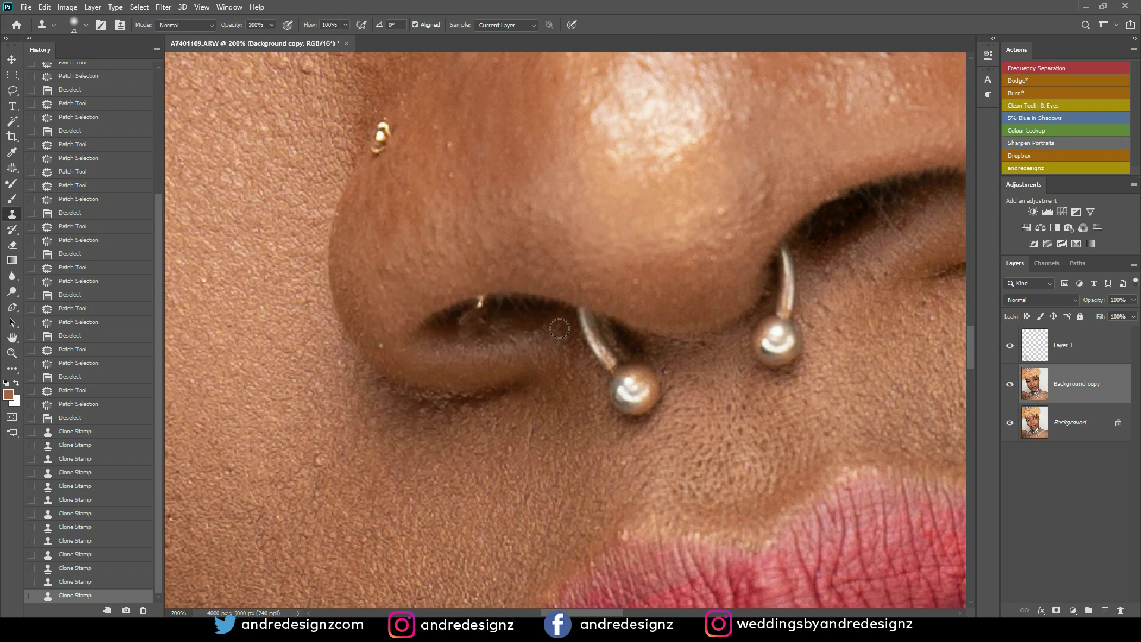
{"action": "mouse_move", "coordinate": [482, 320]}
{"action": "left_mouse_down"}
{"action": "mouse_move", "coordinate": [458, 321]}
{"action": "mouse_move", "coordinate": [469, 322]}
{"action": "left_mouse_up"}
{"action": "left_click", "coordinate": [480, 307]}
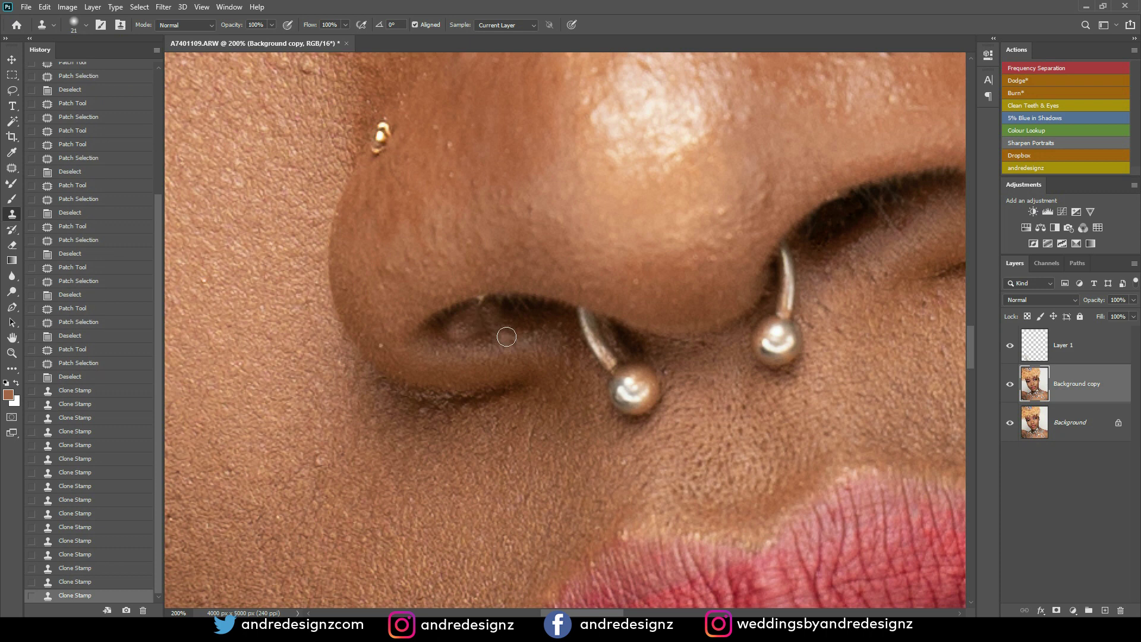
Step: Patch the leftover light marks inside the nostril with darker skin, dismissing the empty-selection warning
{"action": "key", "text": "j"}
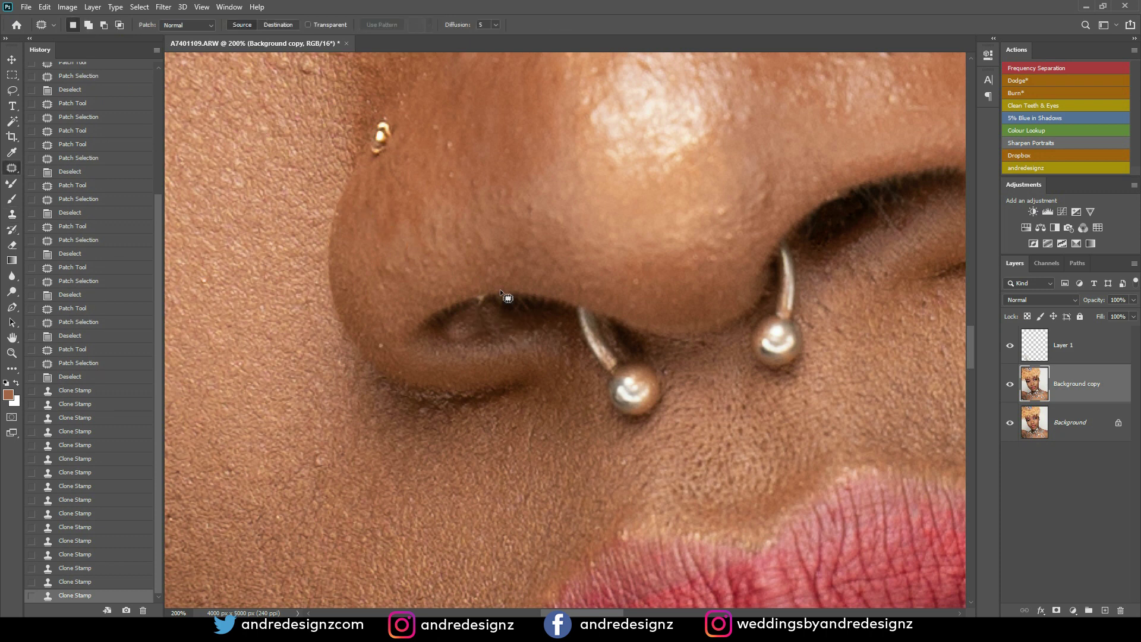
{"action": "left_click_drag", "start_coordinate": [493, 330], "coordinate": [464, 319]}
{"action": "mouse_move", "coordinate": [465, 327]}
{"action": "left_mouse_down"}
{"action": "mouse_move", "coordinate": [494, 327]}
{"action": "mouse_move", "coordinate": [484, 302]}
{"action": "mouse_move", "coordinate": [496, 296]}
{"action": "mouse_move", "coordinate": [493, 306]}
{"action": "left_mouse_up"}
{"action": "key", "text": "ctrl+d"}
{"action": "key", "text": "ctrl+d"}
{"action": "left_click_drag", "start_coordinate": [489, 318], "coordinate": [515, 317]}
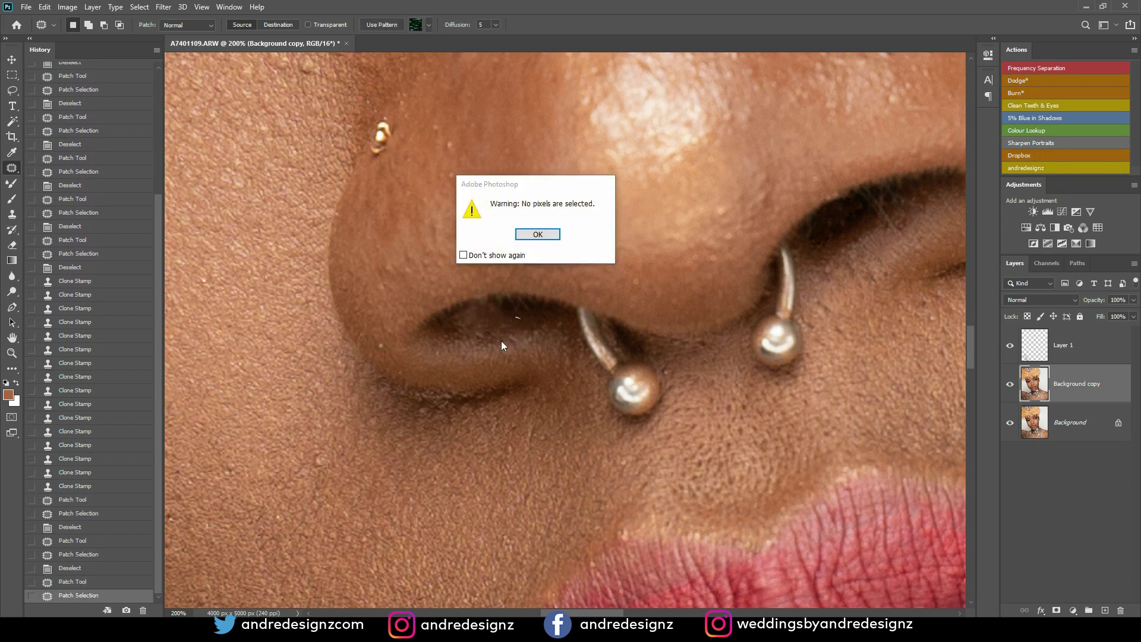
{"action": "left_click", "coordinate": [538, 235]}
{"action": "left_click_drag", "start_coordinate": [522, 338], "coordinate": [514, 340]}
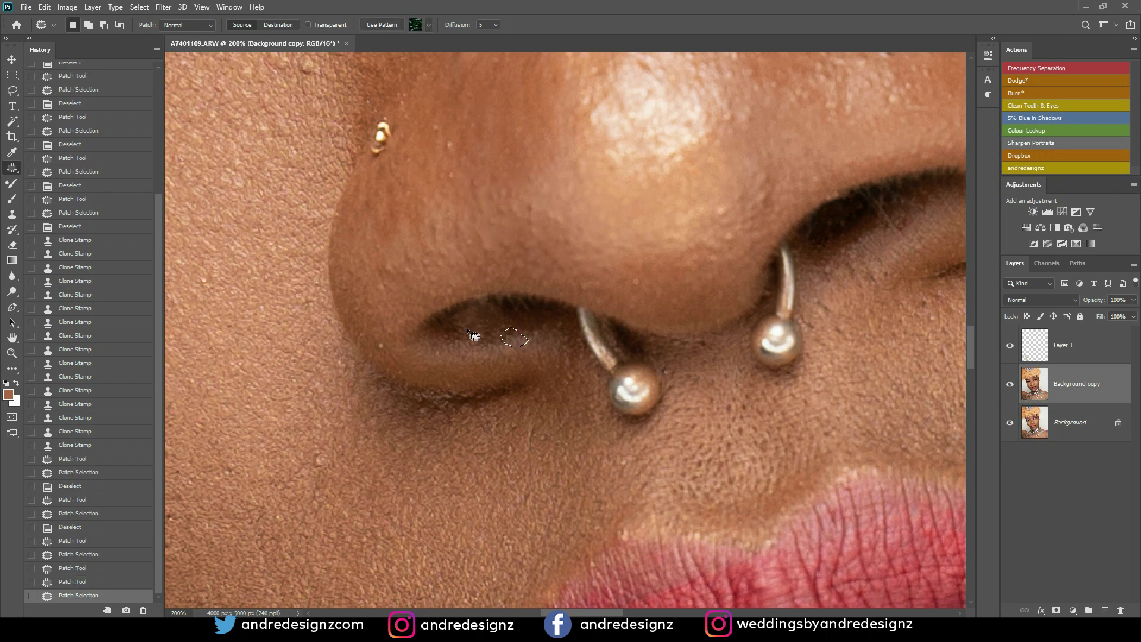
Step: Patch the small bright spots on the outer wing of the nostril
{"action": "left_click_drag", "start_coordinate": [375, 333], "coordinate": [386, 341]}
{"action": "left_click_drag", "start_coordinate": [384, 344], "coordinate": [403, 355]}
{"action": "key", "text": "ctrl+d"}
{"action": "mouse_move", "coordinate": [388, 251]}
{"action": "left_mouse_down"}
{"action": "mouse_move", "coordinate": [409, 283]}
{"action": "mouse_move", "coordinate": [424, 249]}
{"action": "left_mouse_up"}
{"action": "key", "text": "ctrl+d"}
Step: Patch the small spots on the side of the nose near the gold stud
{"action": "left_click_drag", "start_coordinate": [463, 153], "coordinate": [467, 146]}
{"action": "left_click_drag", "start_coordinate": [469, 145], "coordinate": [450, 115]}
{"action": "mouse_move", "coordinate": [448, 126]}
{"action": "left_mouse_down"}
{"action": "mouse_move", "coordinate": [465, 109]}
{"action": "mouse_move", "coordinate": [466, 148]}
{"action": "mouse_move", "coordinate": [454, 138]}
{"action": "left_mouse_up"}
{"action": "key", "text": "ctrl+d"}
{"action": "left_click_drag", "start_coordinate": [455, 145], "coordinate": [482, 133]}
{"action": "key", "text": "ctrl+d"}
{"action": "left_click_drag", "start_coordinate": [624, 160], "coordinate": [627, 191]}
{"action": "left_click", "coordinate": [627, 192]}
Step: Patch the light area still showing in the nostril after reviewing the whole portrait
{"action": "scroll", "coordinate": [628, 194], "scroll_direction": "down", "scroll_amount": 10}
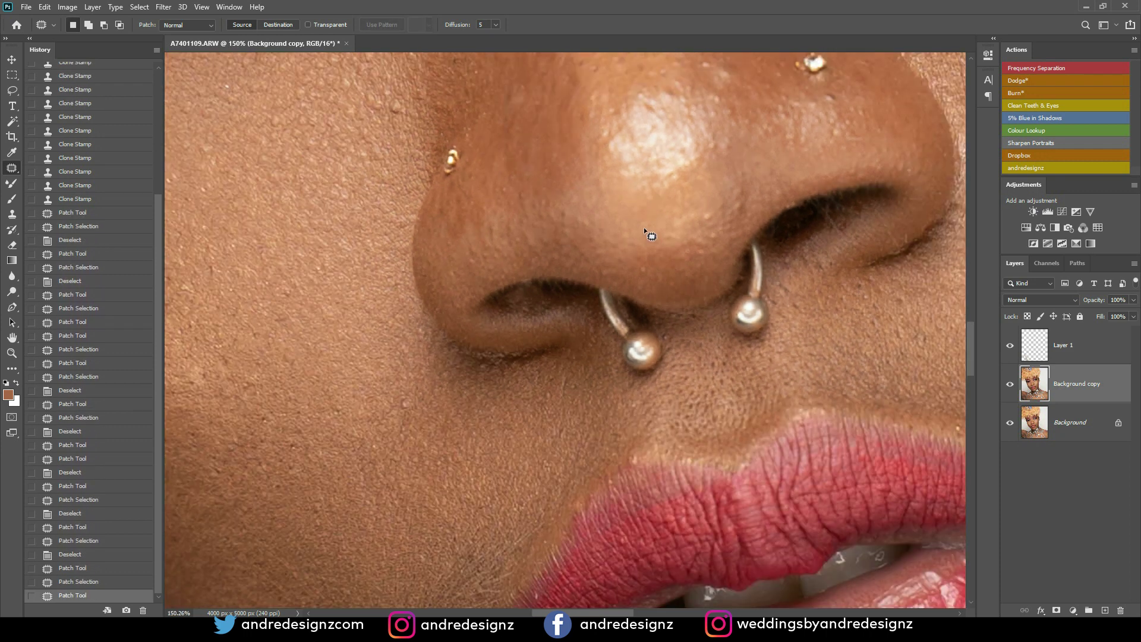
{"action": "scroll", "coordinate": [636, 267], "scroll_direction": "down", "scroll_amount": 2}
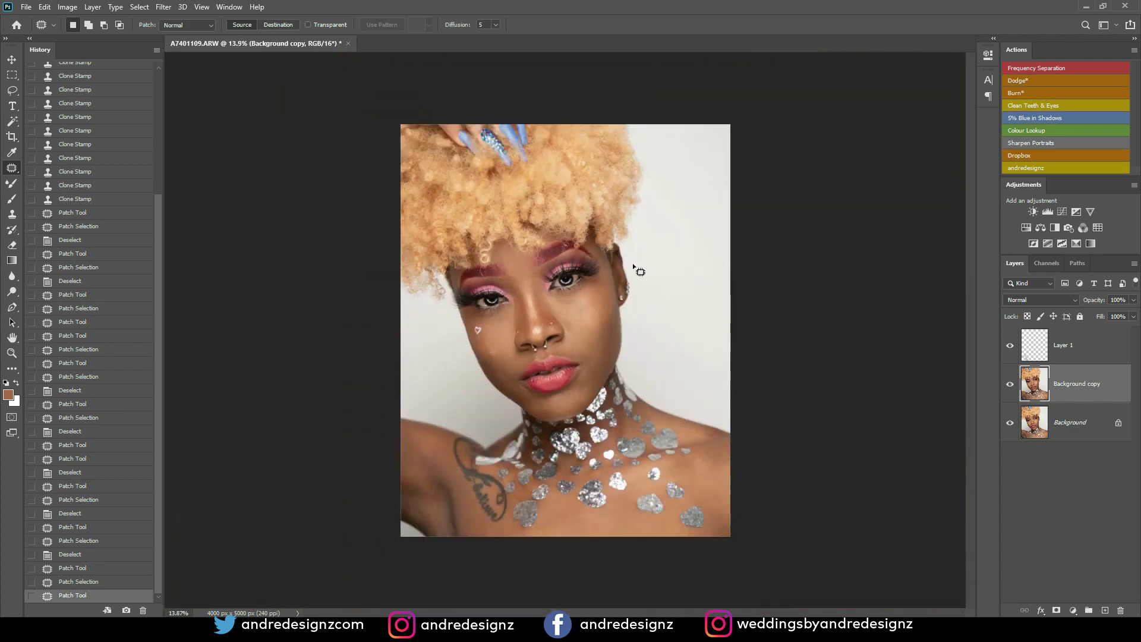
{"action": "scroll", "coordinate": [636, 267], "scroll_direction": "up", "scroll_amount": 5}
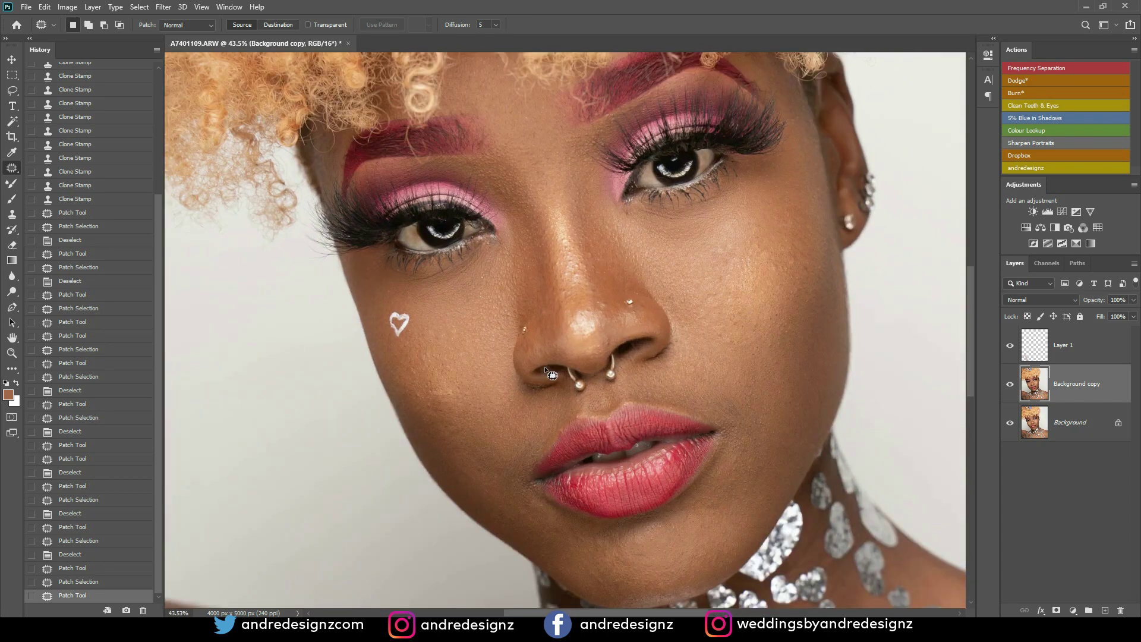
{"action": "left_click_drag", "start_coordinate": [547, 370], "coordinate": [545, 366]}
{"action": "left_click_drag", "start_coordinate": [543, 370], "coordinate": [554, 370]}
{"action": "key", "text": "ctrl+d"}
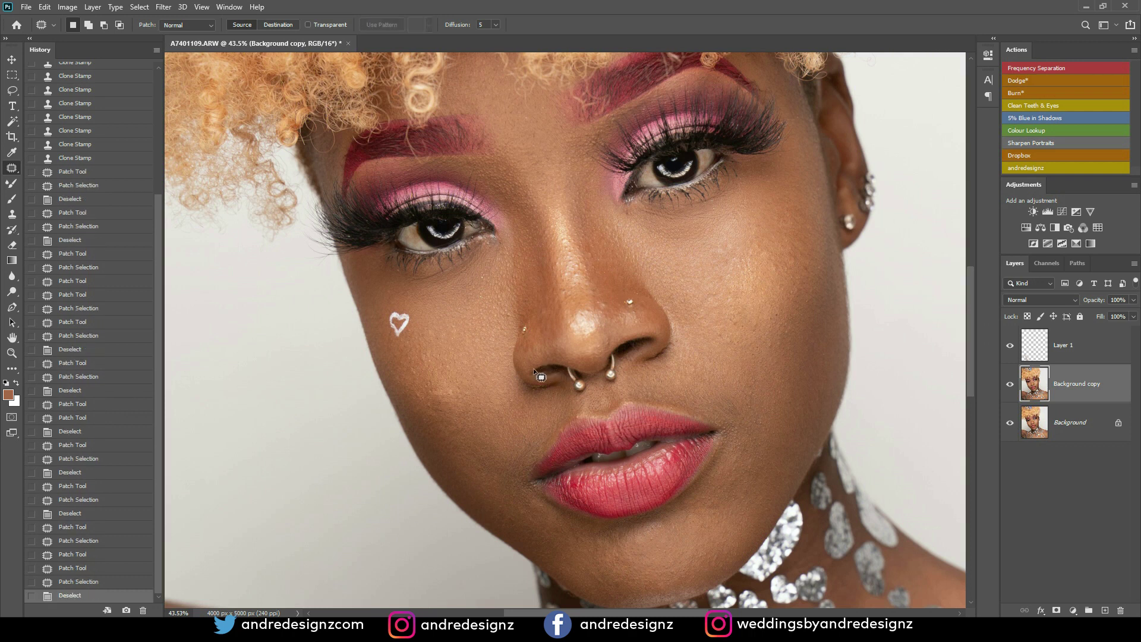
Step: Patch the raised light marks on the cheek below the white heart
{"action": "left_click_drag", "start_coordinate": [454, 361], "coordinate": [455, 363]}
{"action": "left_click_drag", "start_coordinate": [449, 366], "coordinate": [426, 391]}
{"action": "left_click_drag", "start_coordinate": [425, 395], "coordinate": [435, 391]}
{"action": "key", "text": "ctrl+d"}
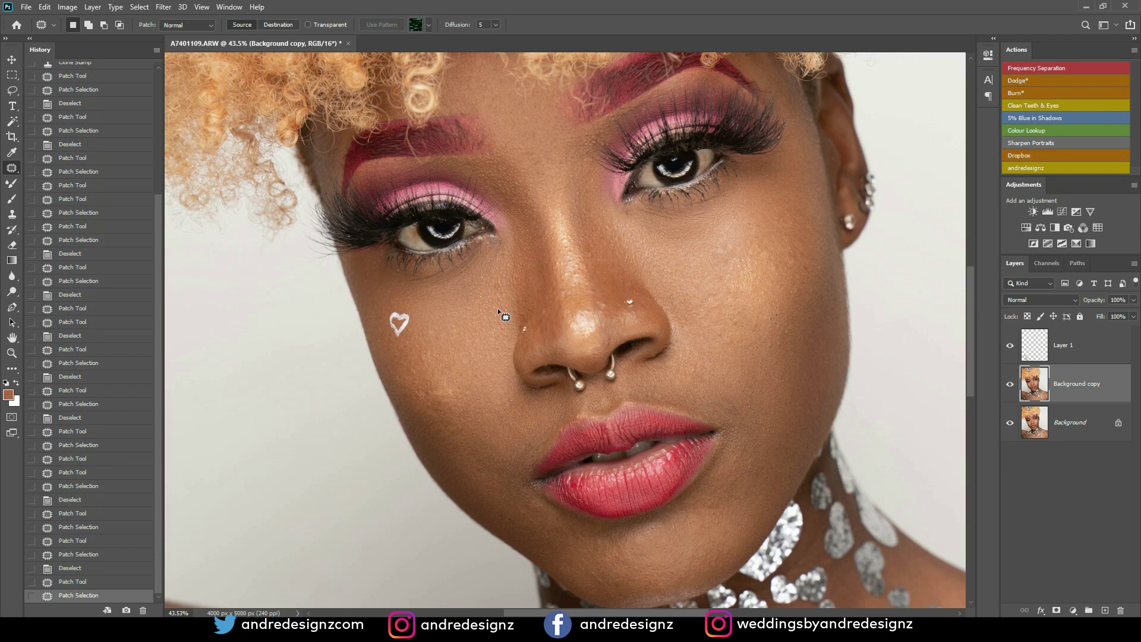
{"action": "left_click_drag", "start_coordinate": [424, 384], "coordinate": [442, 397]}
{"action": "key", "text": "ctrl+d"}
Step: Patch the remaining small blemishes on the cheek beside the nose
{"action": "mouse_move", "coordinate": [750, 287]}
{"action": "left_mouse_down"}
{"action": "mouse_move", "coordinate": [523, 250]}
{"action": "mouse_move", "coordinate": [494, 210]}
{"action": "mouse_move", "coordinate": [554, 210]}
{"action": "mouse_move", "coordinate": [553, 227]}
{"action": "mouse_move", "coordinate": [558, 196]}
{"action": "mouse_move", "coordinate": [517, 178]}
{"action": "left_mouse_up"}
{"action": "key", "text": "ctrl+d"}
{"action": "key", "text": "ctrl+d"}
{"action": "left_click_drag", "start_coordinate": [465, 274], "coordinate": [469, 271]}
{"action": "mouse_move", "coordinate": [470, 271]}
{"action": "left_mouse_down"}
{"action": "mouse_move", "coordinate": [486, 244]}
{"action": "mouse_move", "coordinate": [463, 219]}
{"action": "left_mouse_up"}
{"action": "key", "text": "ctrl+d"}
{"action": "left_click_drag", "start_coordinate": [461, 221], "coordinate": [472, 244]}
{"action": "left_click", "coordinate": [458, 202]}
Step: Patch the small mark on the skin beside the shoulder tattoo
{"action": "scroll", "coordinate": [499, 154], "scroll_direction": "down", "scroll_amount": 5}
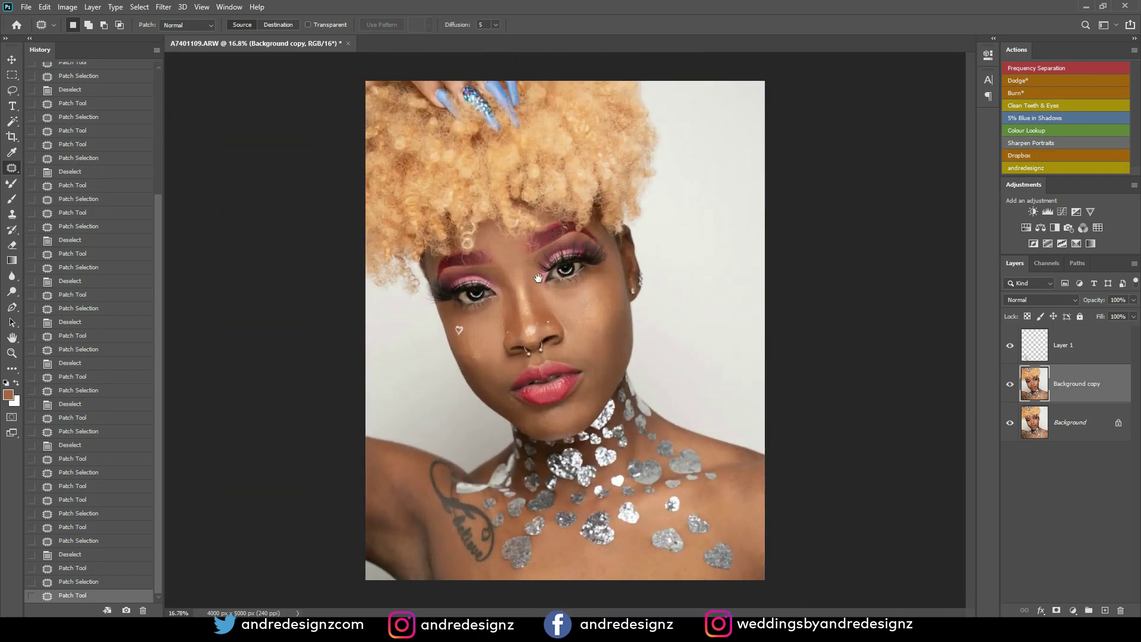
{"action": "scroll", "coordinate": [595, 358], "scroll_direction": "down", "scroll_amount": 2}
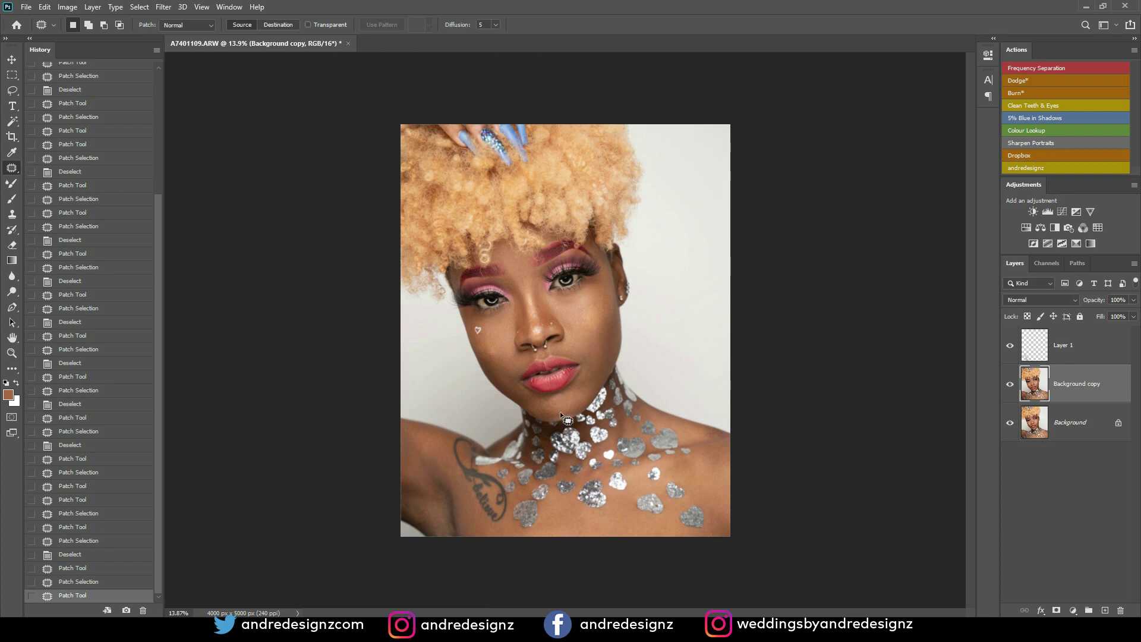
{"action": "scroll", "coordinate": [400, 473], "scroll_direction": "up", "scroll_amount": 4}
{"action": "scroll", "coordinate": [401, 472], "scroll_direction": "down", "scroll_amount": 1}
{"action": "scroll", "coordinate": [405, 341], "scroll_direction": "up", "scroll_amount": 1}
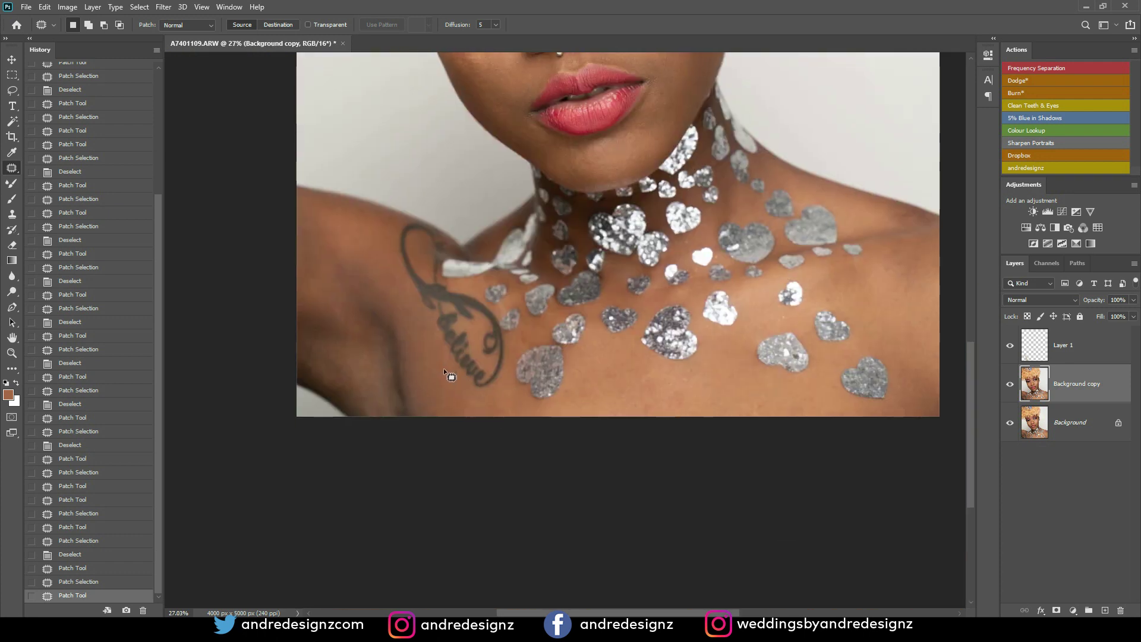
{"action": "mouse_move", "coordinate": [440, 356]}
{"action": "left_mouse_down"}
{"action": "mouse_move", "coordinate": [428, 377]}
{"action": "mouse_move", "coordinate": [448, 387]}
{"action": "left_mouse_up"}
{"action": "key", "text": "ctrl+d"}
Step: Toggle Layer 1 off and on to check it, and stamp all visible layers into a new layer above it
{"action": "left_click", "coordinate": [1010, 346]}
{"action": "left_click", "coordinate": [1009, 345]}
{"action": "left_click", "coordinate": [1079, 351]}
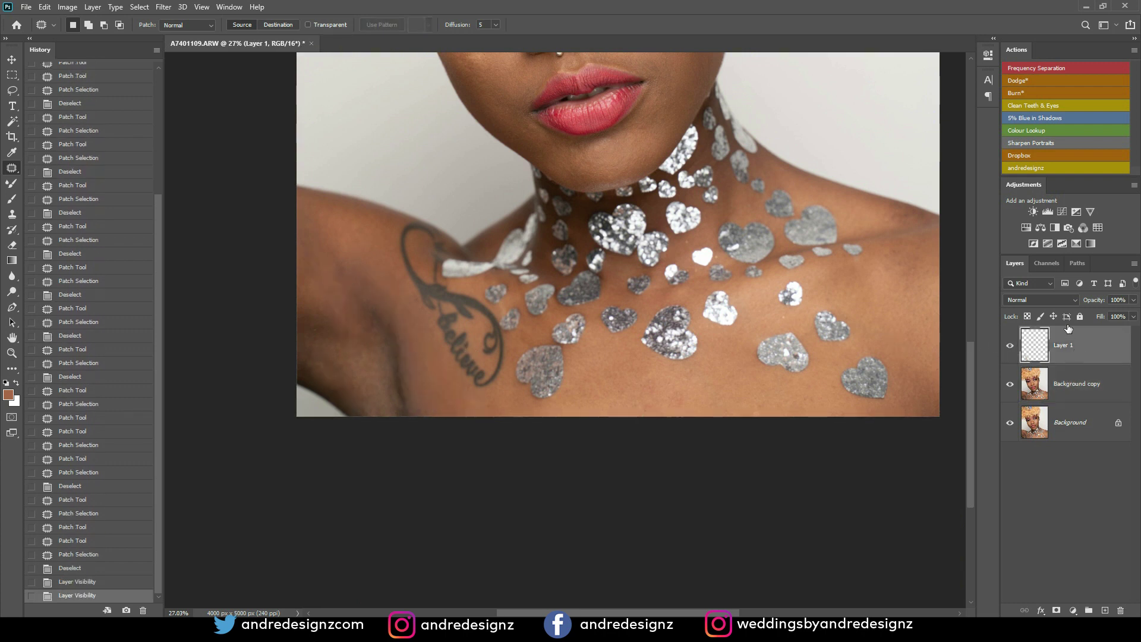
{"action": "key", "text": "ctrl+0"}
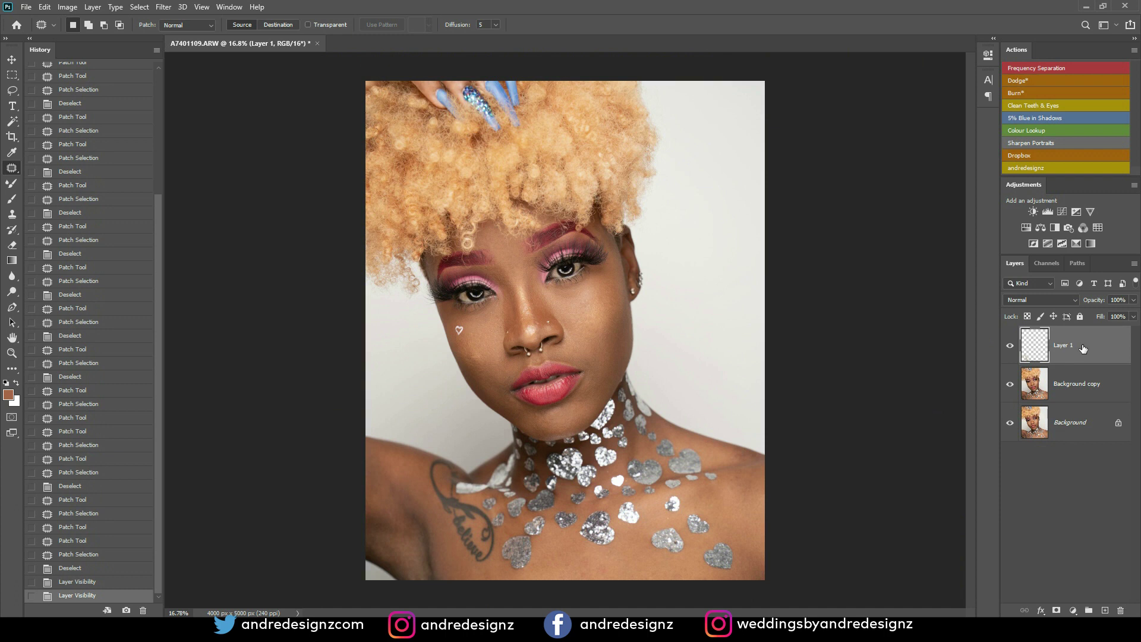
{"action": "key", "text": "ctrl+shift+alt+e"}
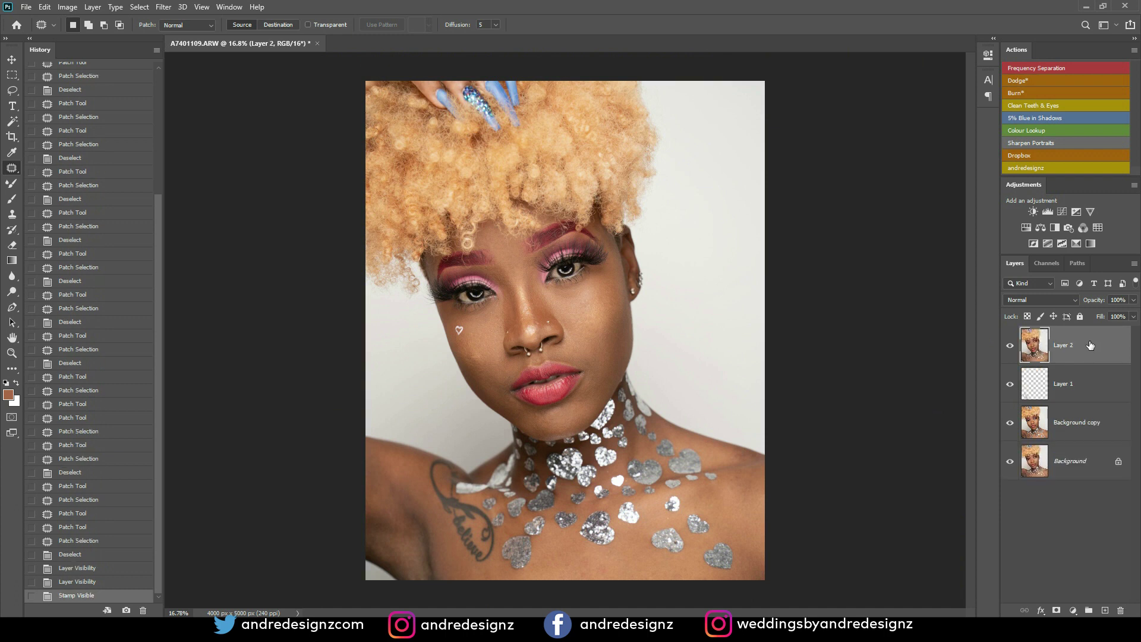
Step: Run the Frequency Separation action with a Gaussian Blur radius of 7 pixels
{"action": "left_click", "coordinate": [1017, 68]}
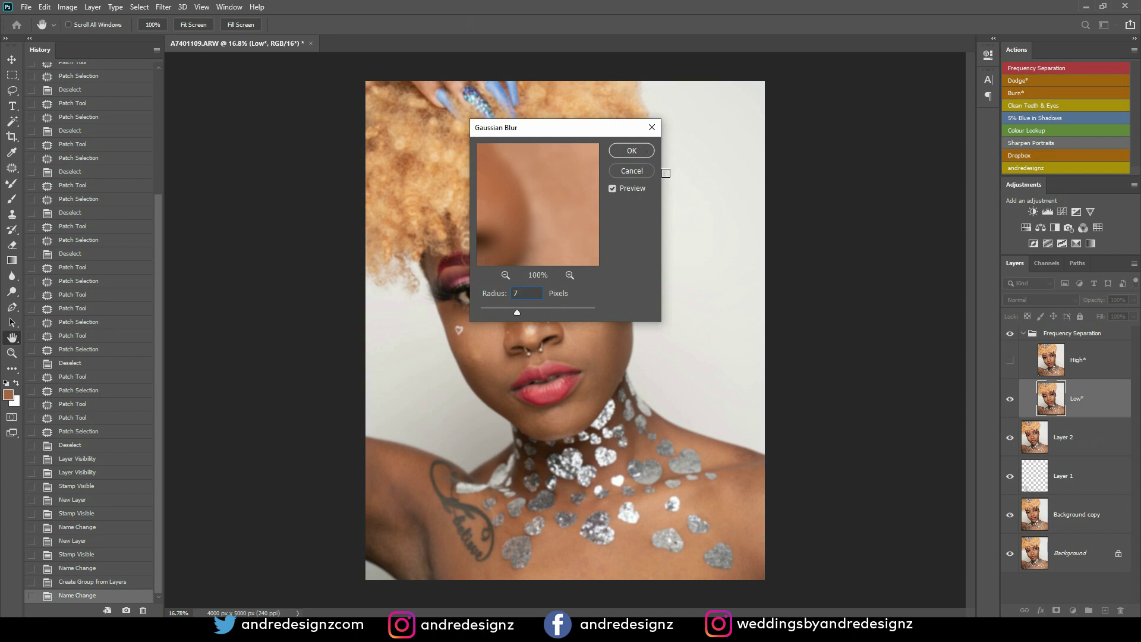
{"action": "left_click", "coordinate": [640, 150]}
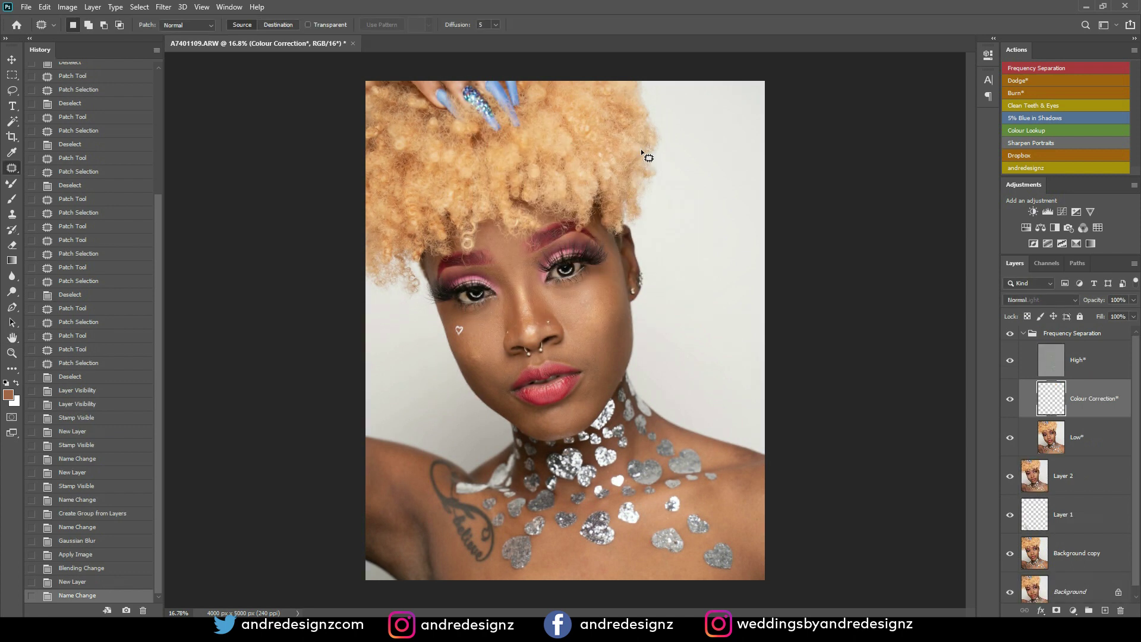
Step: Examine the portrait's skin texture and tone with the Low and High frequency layers selected in turn
{"action": "left_click", "coordinate": [1093, 437]}
{"action": "scroll", "coordinate": [533, 322], "scroll_direction": "up", "scroll_amount": 10}
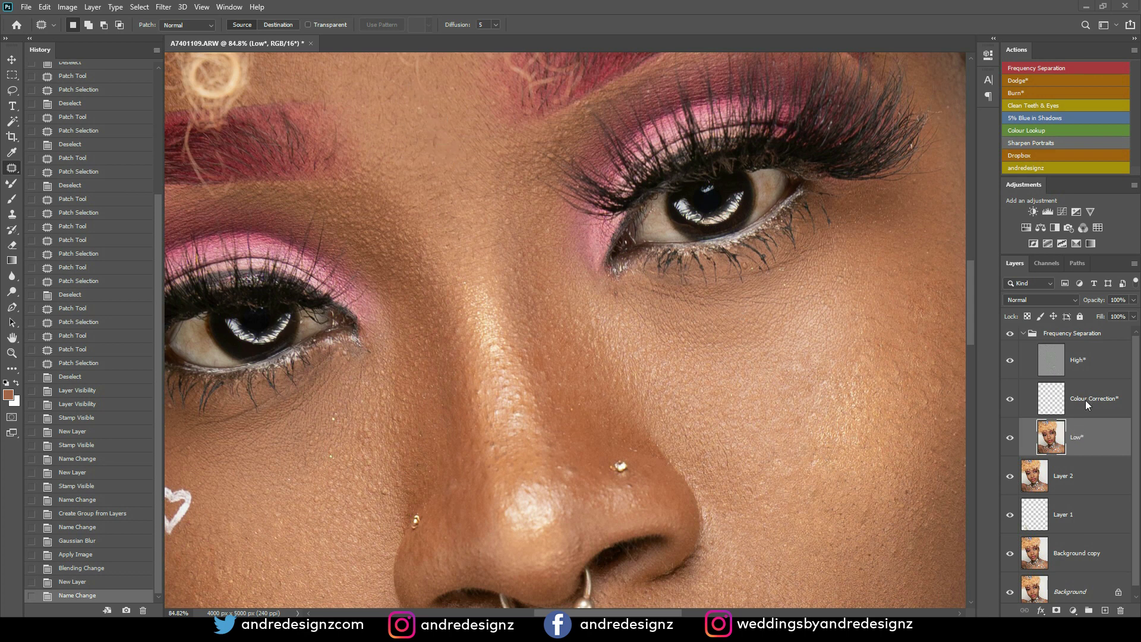
{"action": "scroll", "coordinate": [1046, 410], "scroll_direction": "down", "scroll_amount": 1}
{"action": "scroll", "coordinate": [846, 423], "scroll_direction": "down", "scroll_amount": 5}
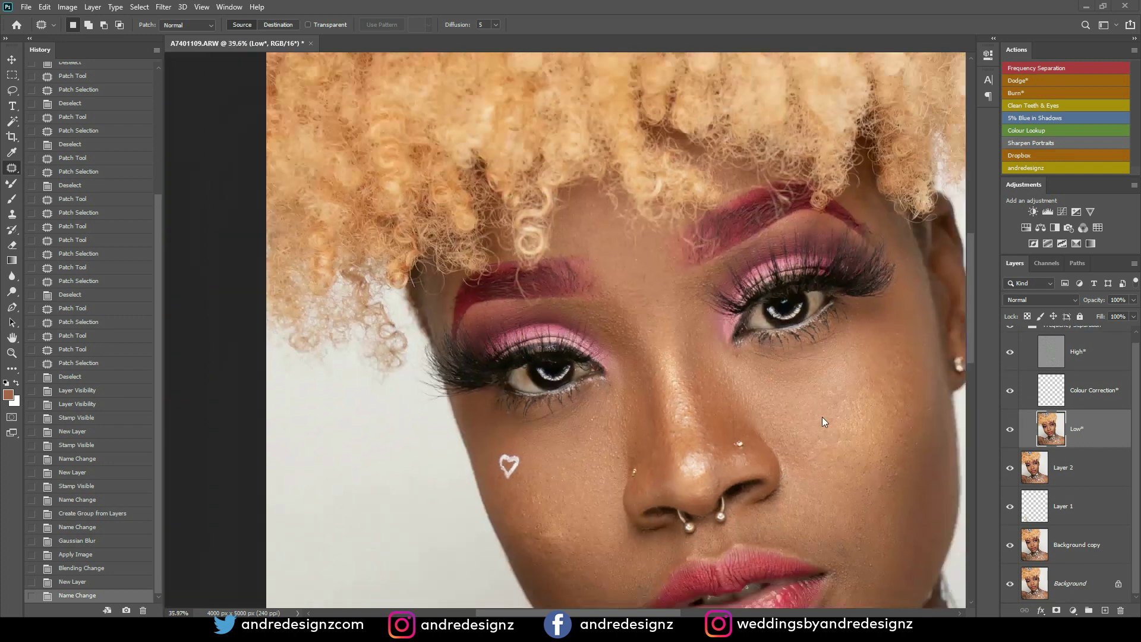
{"action": "scroll", "coordinate": [822, 416], "scroll_direction": "down", "scroll_amount": 7}
{"action": "scroll", "coordinate": [864, 415], "scroll_direction": "up", "scroll_amount": 3}
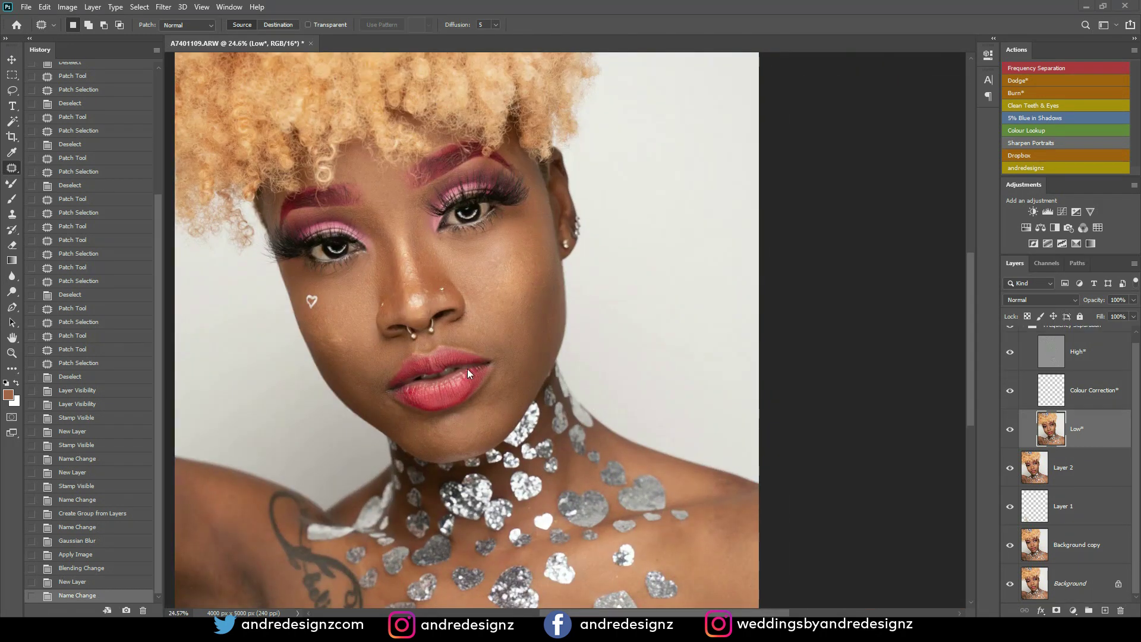
{"action": "scroll", "coordinate": [474, 320], "scroll_direction": "down", "scroll_amount": 4}
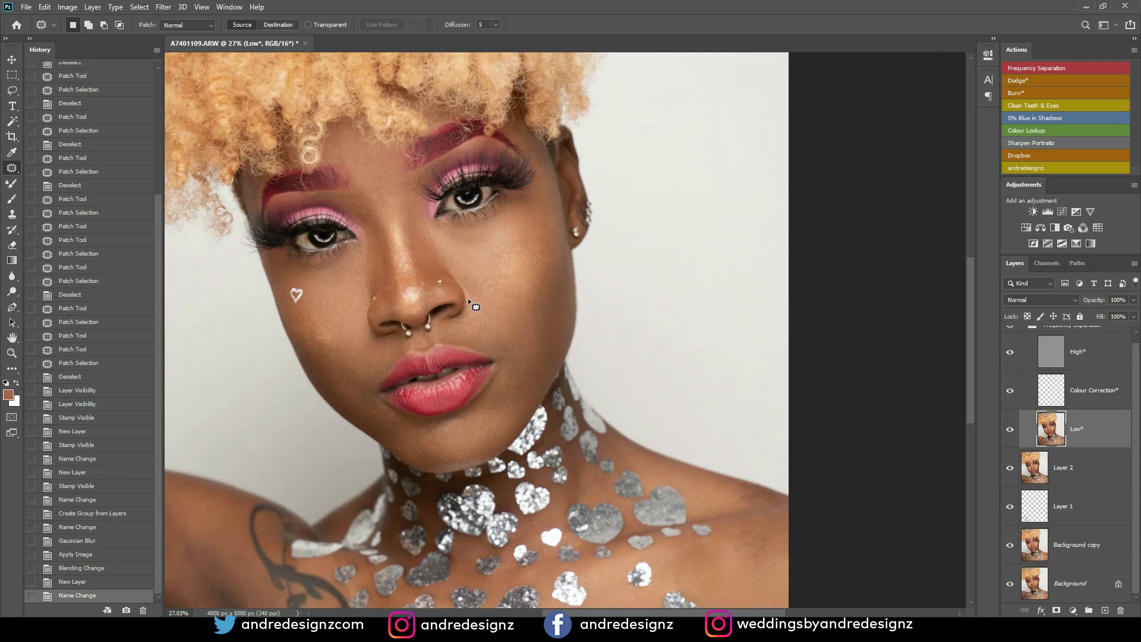
{"action": "left_click", "coordinate": [1082, 358]}
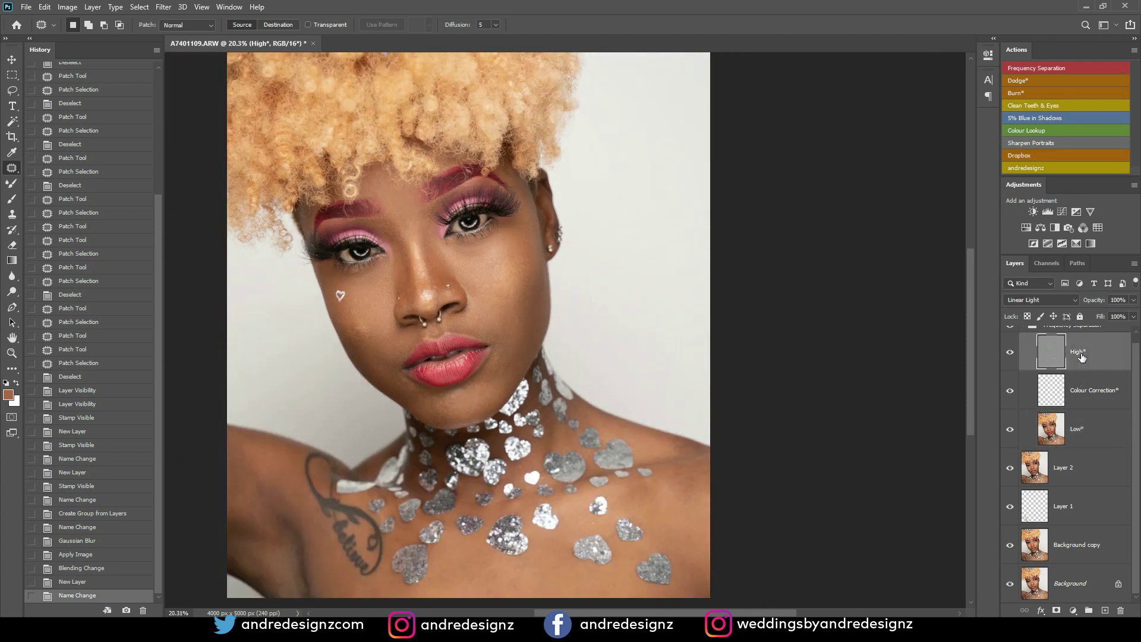
{"action": "scroll", "coordinate": [1103, 443], "scroll_direction": "up", "scroll_amount": 1}
{"action": "left_click", "coordinate": [1103, 437]}
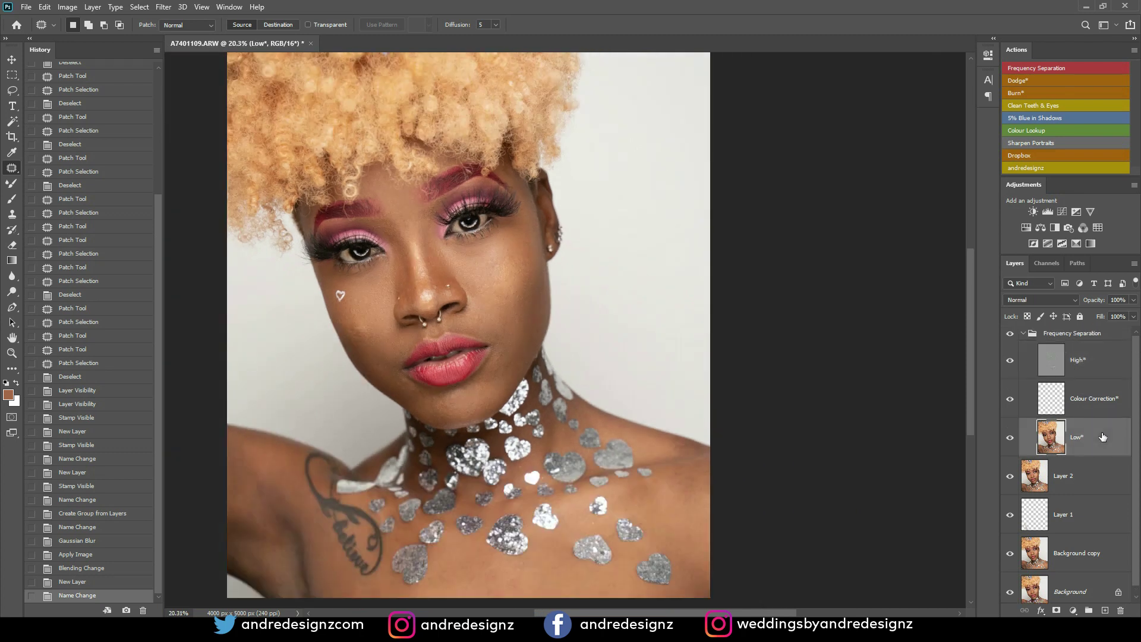
Step: Patch the pale spot above the upper lip on the Low and High layers, and the mark near the mouth corner on High
{"action": "left_click", "coordinate": [13, 185]}
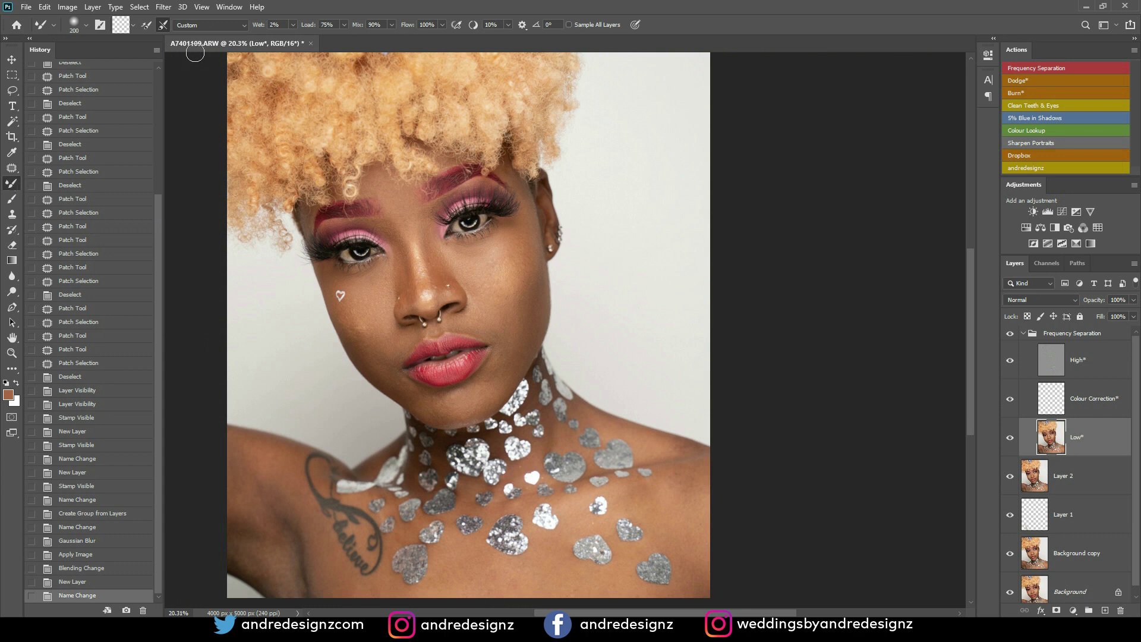
{"action": "scroll", "coordinate": [483, 367], "scroll_direction": "up", "scroll_amount": 6}
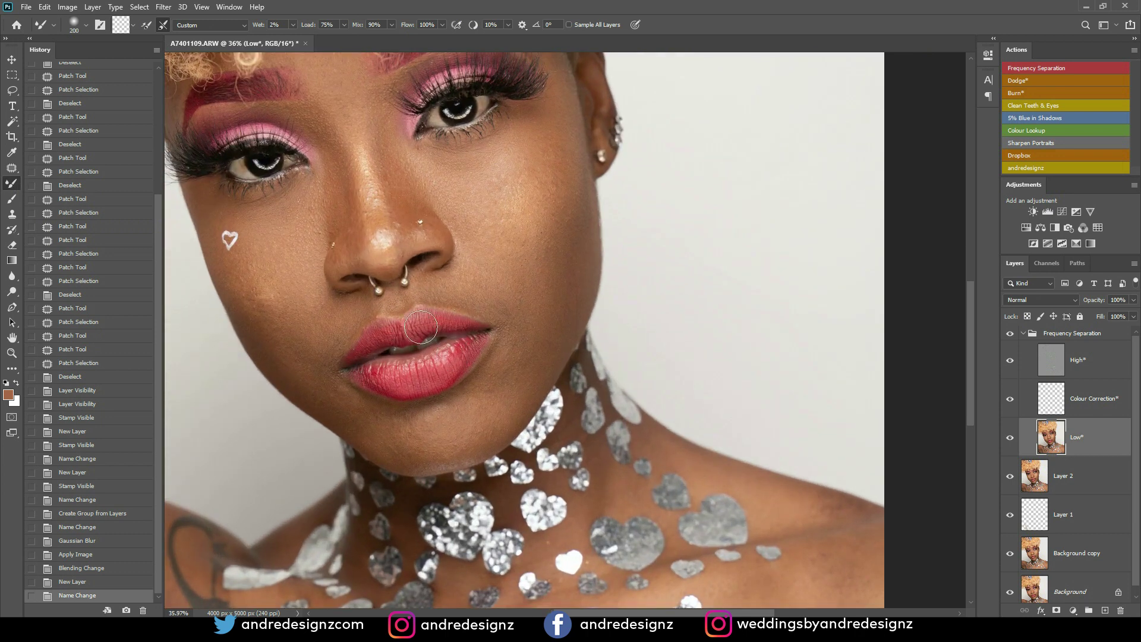
{"action": "scroll", "coordinate": [421, 326], "scroll_direction": "up", "scroll_amount": 3}
{"action": "scroll", "coordinate": [426, 313], "scroll_direction": "up", "scroll_amount": 1}
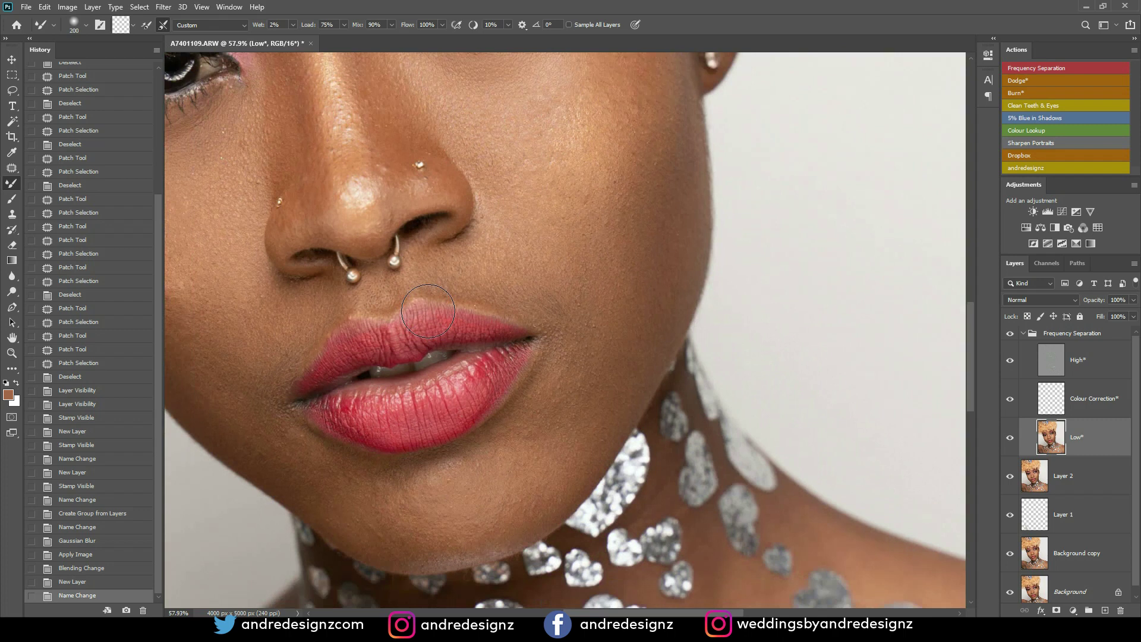
{"action": "scroll", "coordinate": [336, 314], "scroll_direction": "up", "scroll_amount": 4}
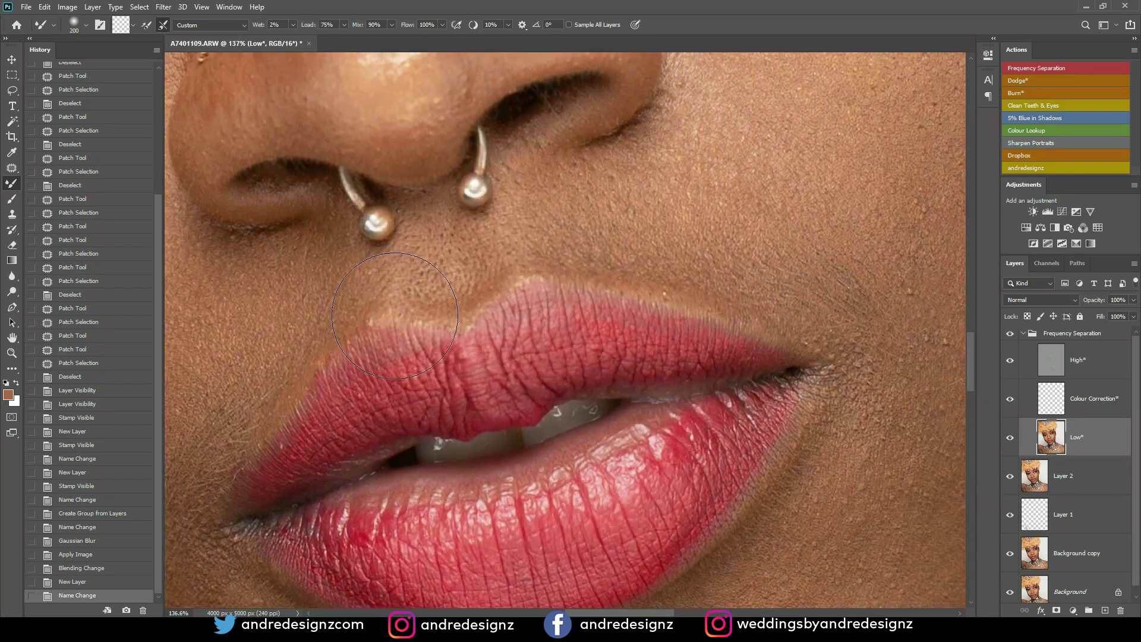
{"action": "scroll", "coordinate": [395, 315], "scroll_direction": "down", "scroll_amount": 1}
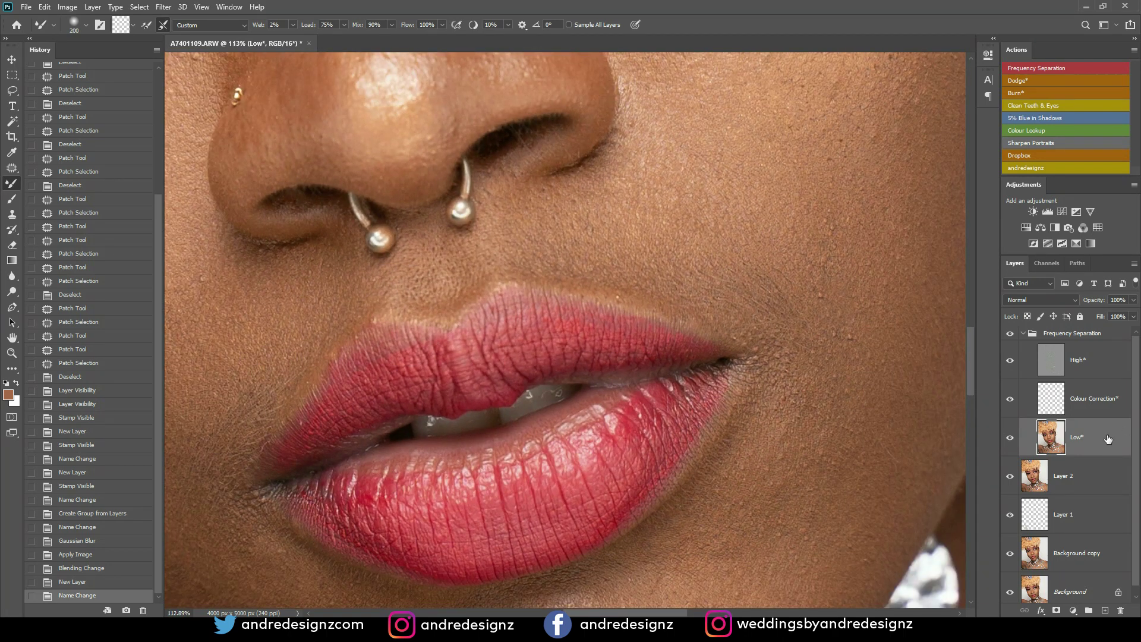
{"action": "key", "text": "j"}
{"action": "mouse_move", "coordinate": [367, 314]}
{"action": "left_mouse_down"}
{"action": "mouse_move", "coordinate": [383, 319]}
{"action": "mouse_move", "coordinate": [368, 329]}
{"action": "left_mouse_up"}
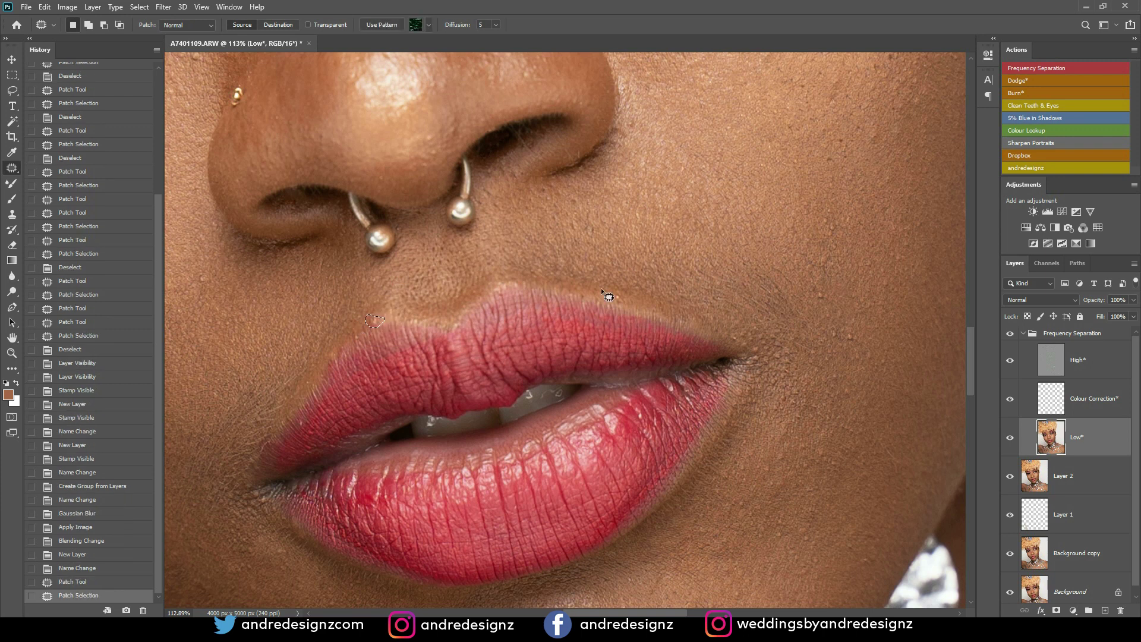
{"action": "left_click", "coordinate": [1066, 352]}
{"action": "left_click_drag", "start_coordinate": [377, 320], "coordinate": [360, 329]}
{"action": "key", "text": "ctrl+d"}
{"action": "left_click_drag", "start_coordinate": [252, 404], "coordinate": [285, 397]}
{"action": "key", "text": "ctrl+d"}
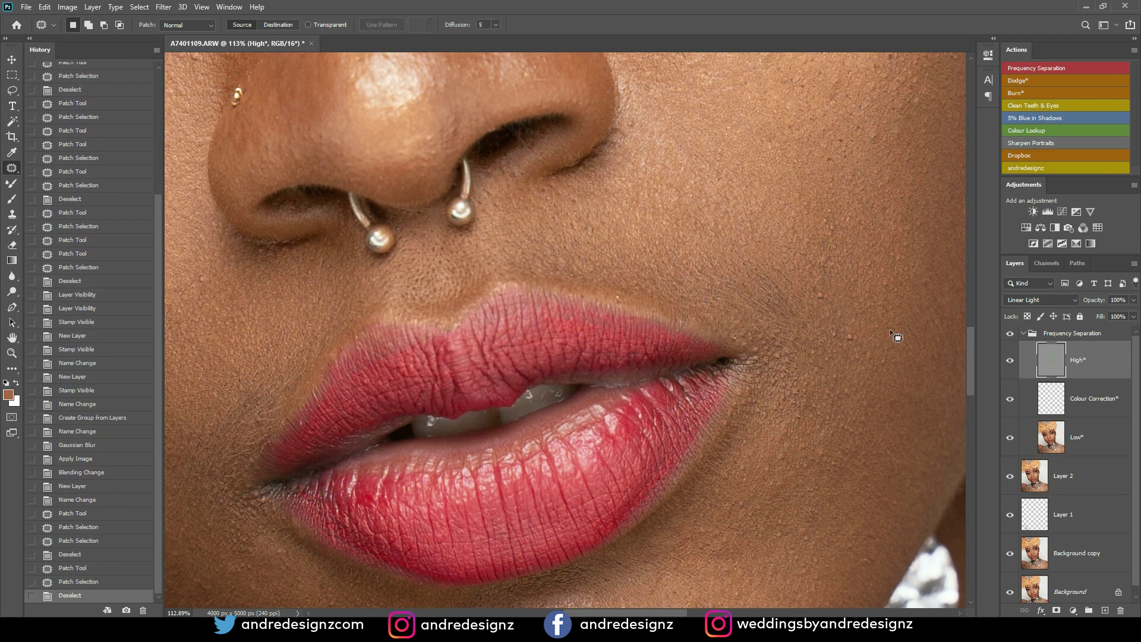
Step: Patch the reddish spot on the cheek beyond the mouth corner on both the Low and High layers
{"action": "left_click", "coordinate": [1081, 456]}
{"action": "mouse_move", "coordinate": [831, 300]}
{"action": "left_mouse_down"}
{"action": "mouse_move", "coordinate": [853, 302]}
{"action": "mouse_move", "coordinate": [818, 318]}
{"action": "mouse_move", "coordinate": [854, 347]}
{"action": "left_mouse_up"}
{"action": "key", "text": "ctrl+d"}
{"action": "left_click", "coordinate": [1046, 370]}
{"action": "key", "text": "ctrl+d"}
{"action": "left_click_drag", "start_coordinate": [853, 339], "coordinate": [874, 348]}
{"action": "key", "text": "ctrl+d"}
Step: Patch the bright speck along the upper lip's edge on the High layer and reselect the Low layer
{"action": "left_click_drag", "start_coordinate": [626, 297], "coordinate": [647, 308]}
{"action": "key", "text": "ctrl+d"}
{"action": "left_click", "coordinate": [1085, 446]}
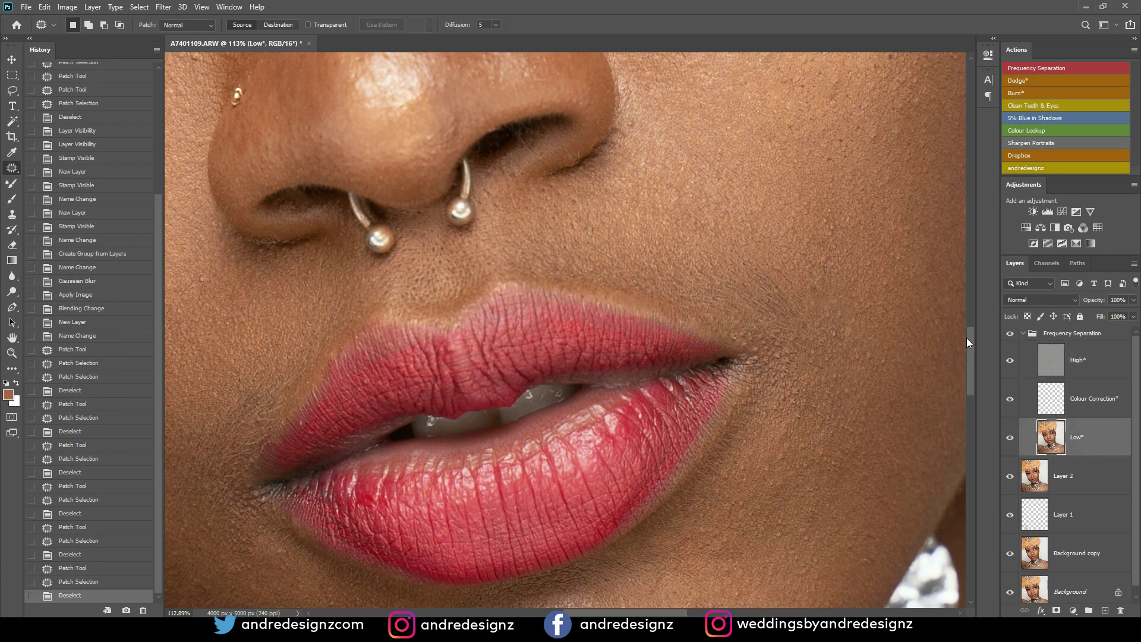
Step: Switch to the Mixer Brush and clean the brush's paint load for blending on the Low layer
{"action": "left_click", "coordinate": [12, 183]}
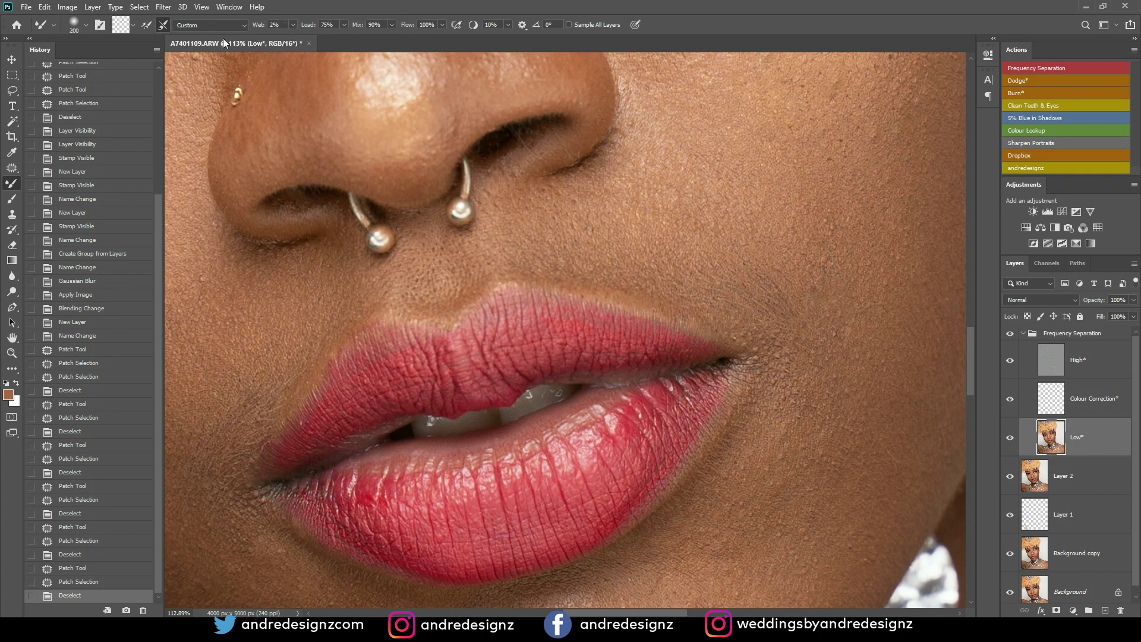
{"action": "left_click", "coordinate": [133, 25]}
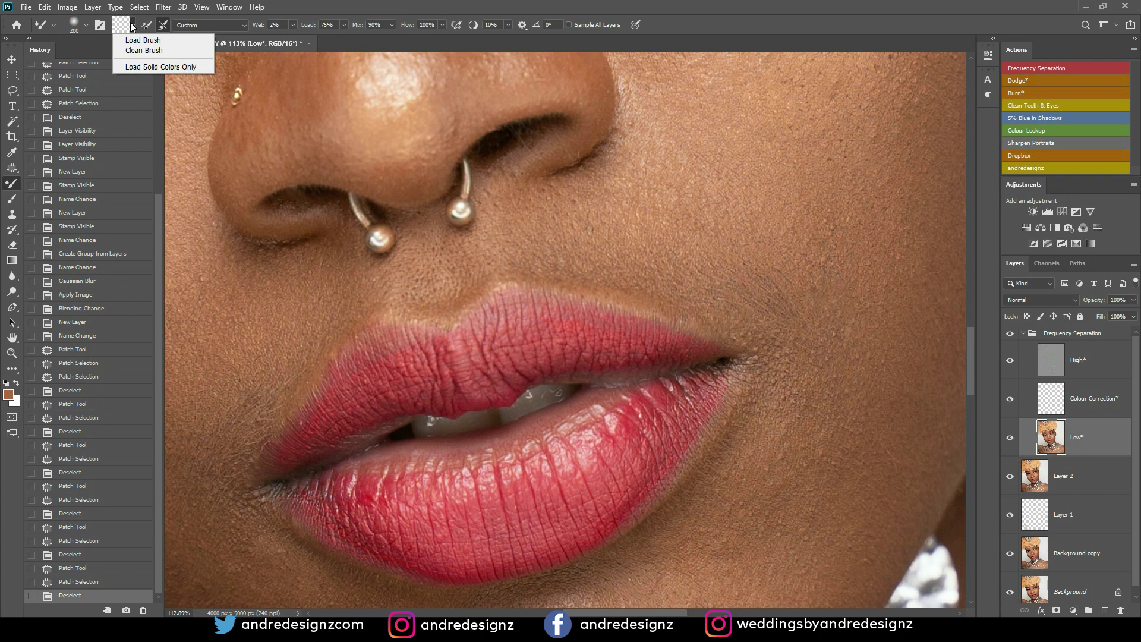
{"action": "left_click", "coordinate": [143, 47]}
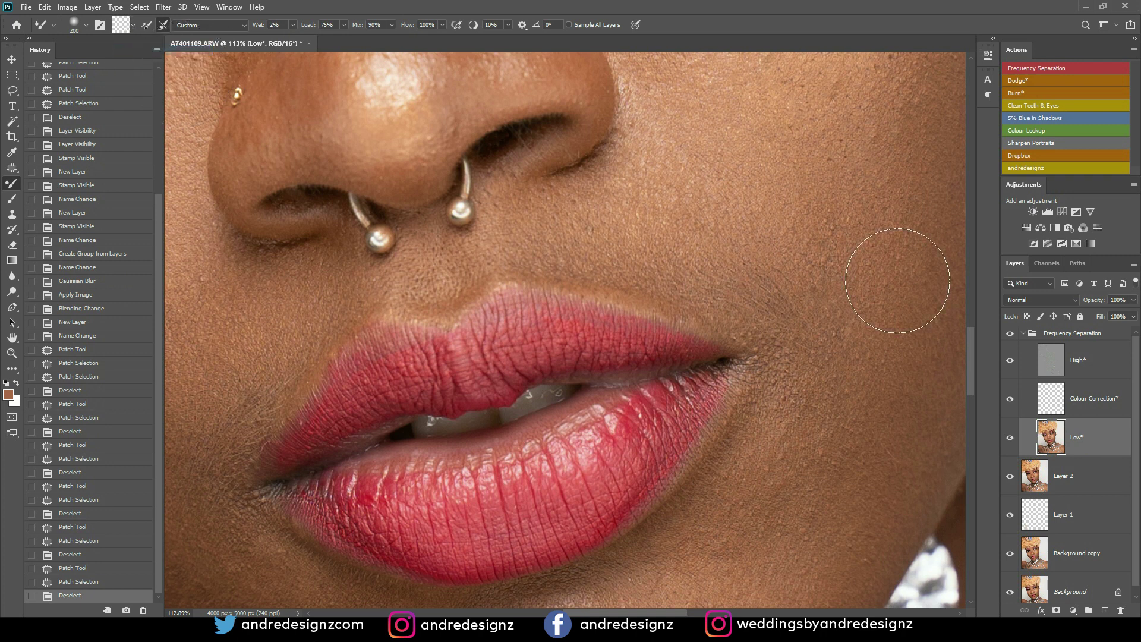
{"action": "left_click", "coordinate": [146, 25]}
{"action": "left_click", "coordinate": [164, 25]}
Step: Blend the skin along the nose bridge and between the brows with a 150 px Mixer Brush, and compare without the Frequency Separation group
{"action": "key", "text": "ctrl+minus"}
{"action": "key", "text": "ctrl+minus"}
{"action": "key", "text": "ctrl+minus"}
{"action": "key", "text": "ctrl+minus"}
{"action": "key", "text": "ctrl+minus"}
{"action": "key", "text": "ctrl+minus"}
{"action": "key", "text": "ctrl+minus"}
{"action": "key", "text": "ctrl+minus"}
{"action": "key", "text": "ctrl+minus"}
{"action": "key", "text": "ctrl+plus"}
{"action": "key", "text": "ctrl+plus"}
{"action": "key", "text": "ctrl+plus"}
{"action": "key", "text": "ctrl+plus"}
{"action": "key", "text": "ctrl+plus"}
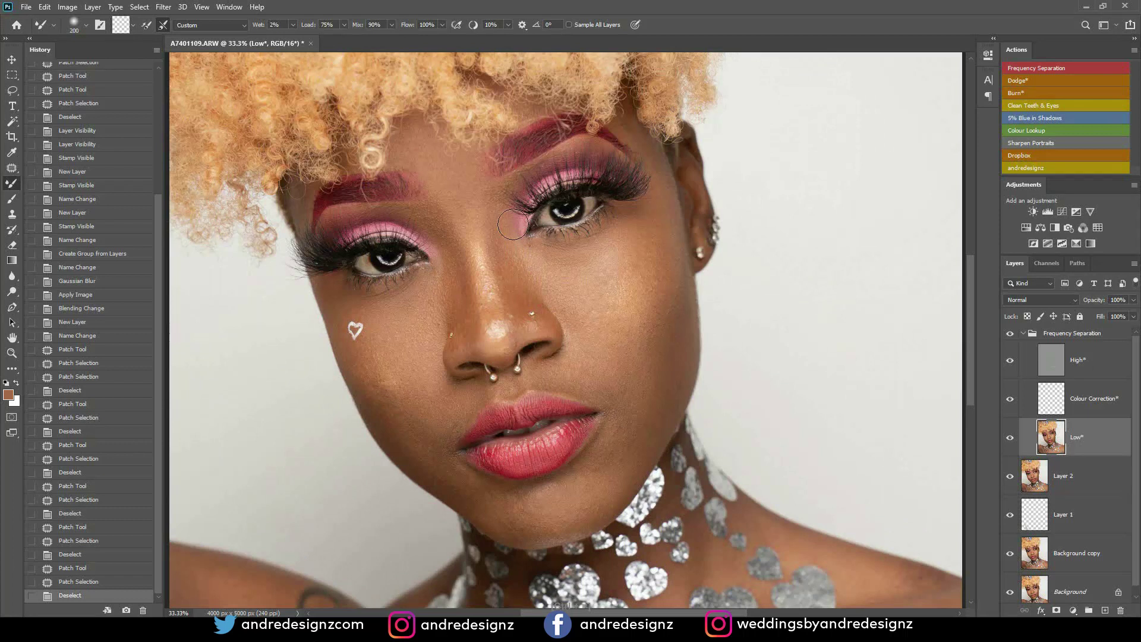
{"action": "key", "text": "bracketleft"}
{"action": "key", "text": "bracketleft"}
{"action": "left_click_drag", "start_coordinate": [496, 309], "coordinate": [468, 264]}
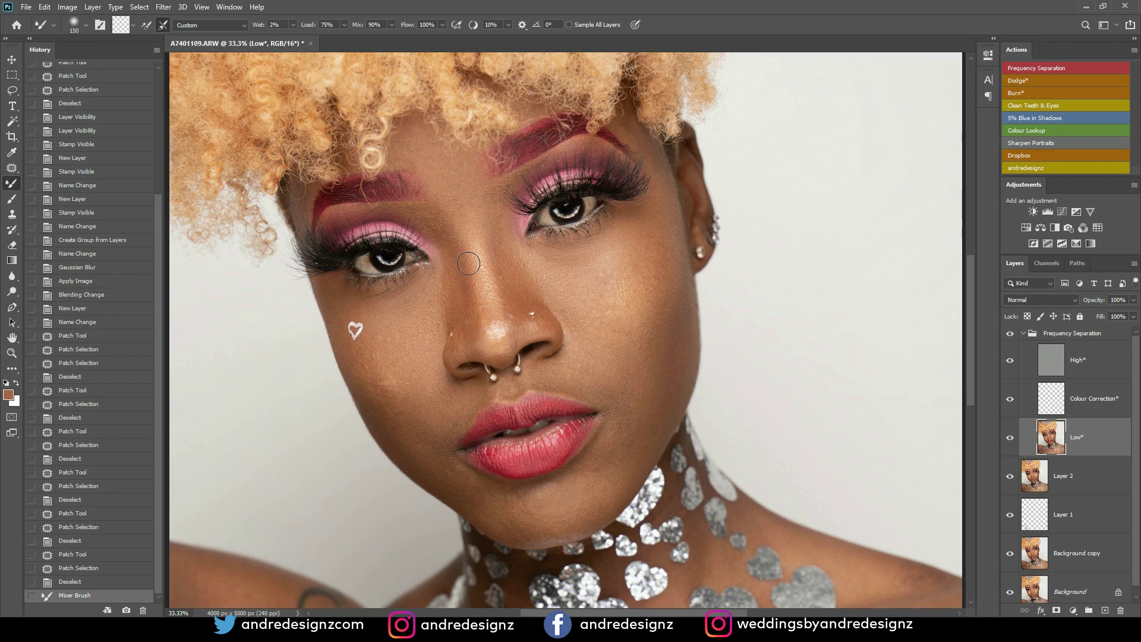
{"action": "left_click_drag", "start_coordinate": [467, 209], "coordinate": [480, 253]}
{"action": "left_click", "coordinate": [1010, 333]}
{"action": "left_click", "coordinate": [1009, 333]}
Step: Blend the skin around the inner eye corners, the side of the nose and the area between the brows on the Low layer
{"action": "left_click_drag", "start_coordinate": [501, 229], "coordinate": [514, 261]}
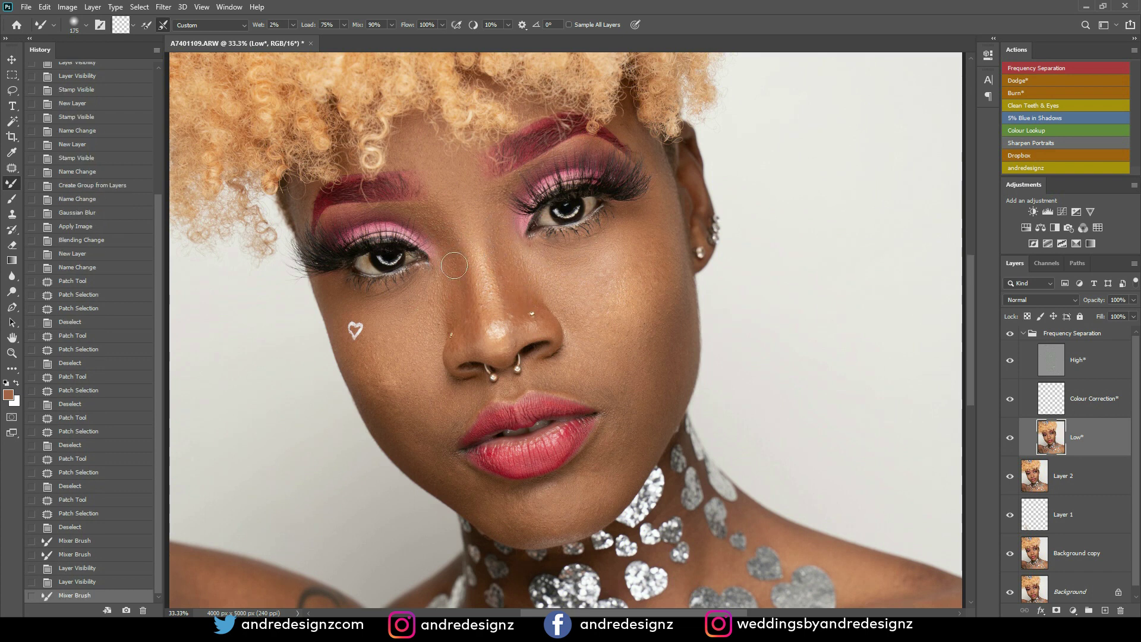
{"action": "mouse_move", "coordinate": [415, 207]}
{"action": "left_mouse_down"}
{"action": "mouse_move", "coordinate": [404, 214]}
{"action": "mouse_move", "coordinate": [432, 219]}
{"action": "left_mouse_up"}
{"action": "left_click_drag", "start_coordinate": [517, 178], "coordinate": [509, 199]}
{"action": "left_click_drag", "start_coordinate": [508, 255], "coordinate": [514, 276]}
{"action": "key", "text": "bracketright"}
{"action": "key", "text": "bracketright"}
{"action": "mouse_move", "coordinate": [441, 179]}
{"action": "left_mouse_down"}
{"action": "mouse_move", "coordinate": [452, 199]}
{"action": "mouse_move", "coordinate": [465, 177]}
{"action": "left_mouse_up"}
Step: Smooth the cheek beside the small heart with a 250 px Mixer Brush, from under the eye toward the jaw
{"action": "key", "text": "bracketright"}
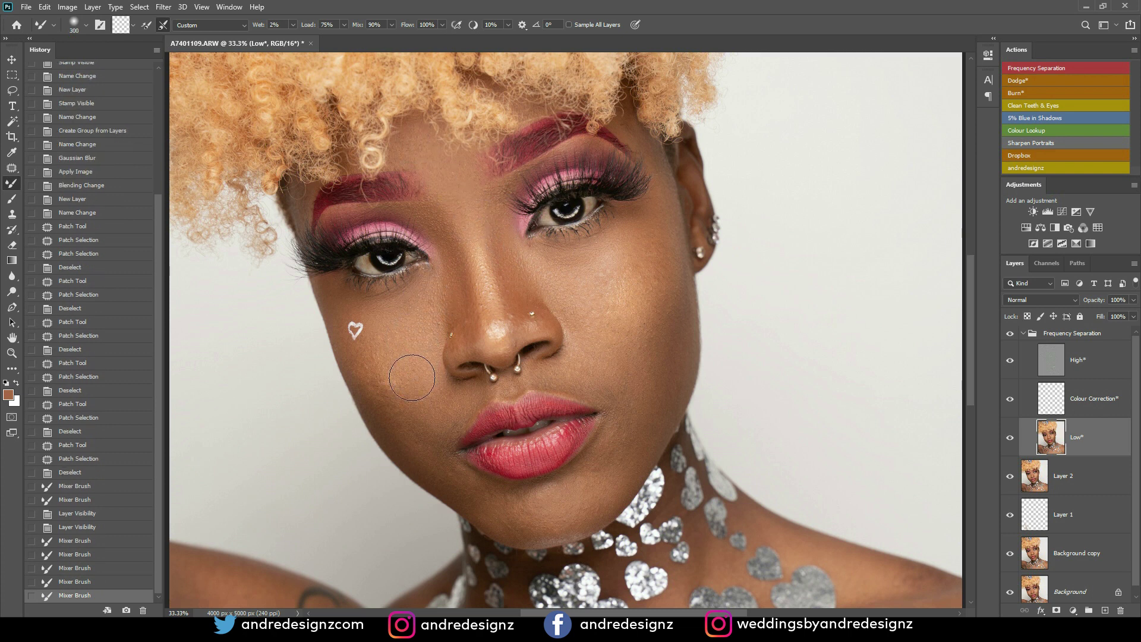
{"action": "key", "text": "bracketleft"}
{"action": "mouse_move", "coordinate": [416, 311]}
{"action": "left_mouse_down"}
{"action": "mouse_move", "coordinate": [382, 311]}
{"action": "mouse_move", "coordinate": [397, 315]}
{"action": "left_mouse_up"}
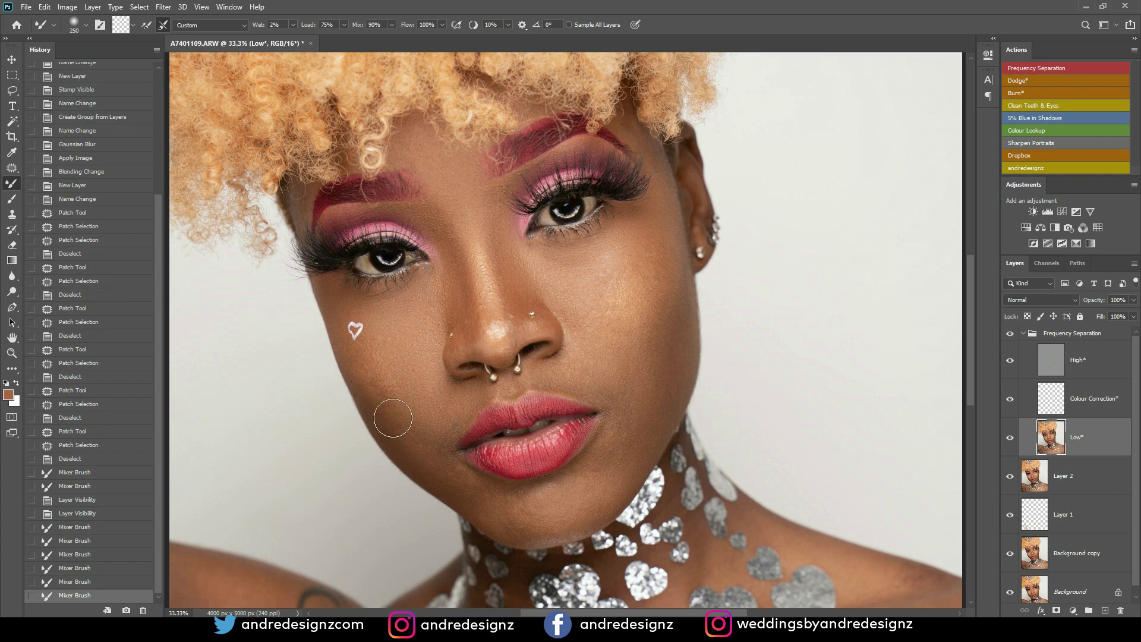
{"action": "mouse_move", "coordinate": [386, 401]}
{"action": "left_mouse_down"}
{"action": "mouse_move", "coordinate": [367, 348]}
{"action": "mouse_move", "coordinate": [429, 289]}
{"action": "left_mouse_up"}
Step: Blend the tones beside the nostril, mouth corner and jaw on the heart-marked cheek with a smaller Mixer Brush
{"action": "key", "text": "bracketleft"}
{"action": "key", "text": "bracketleft"}
{"action": "key", "text": "bracketleft"}
{"action": "left_click_drag", "start_coordinate": [435, 330], "coordinate": [442, 359]}
{"action": "key", "text": "bracketright"}
{"action": "left_click_drag", "start_coordinate": [456, 402], "coordinate": [439, 409]}
{"action": "left_click_drag", "start_coordinate": [404, 364], "coordinate": [394, 392]}
{"action": "mouse_move", "coordinate": [433, 452]}
{"action": "left_mouse_down"}
{"action": "mouse_move", "coordinate": [433, 422]}
{"action": "mouse_move", "coordinate": [408, 433]}
{"action": "mouse_move", "coordinate": [404, 423]}
{"action": "left_mouse_up"}
Step: Smooth the opposite cheek and the skin down toward the chin with a 300 px Mixer Brush
{"action": "key", "text": "bracketright"}
{"action": "key", "text": "bracketright"}
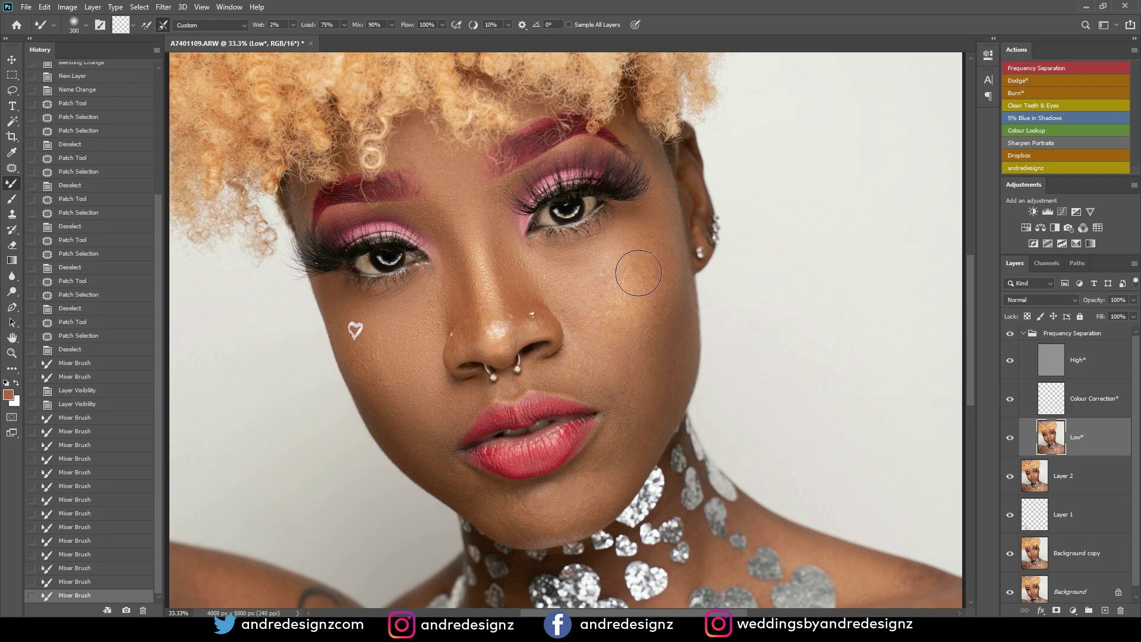
{"action": "mouse_move", "coordinate": [652, 262]}
{"action": "left_mouse_down"}
{"action": "mouse_move", "coordinate": [610, 298]}
{"action": "mouse_move", "coordinate": [573, 259]}
{"action": "mouse_move", "coordinate": [582, 312]}
{"action": "mouse_move", "coordinate": [596, 316]}
{"action": "mouse_move", "coordinate": [601, 241]}
{"action": "mouse_move", "coordinate": [581, 263]}
{"action": "mouse_move", "coordinate": [637, 281]}
{"action": "left_mouse_up"}
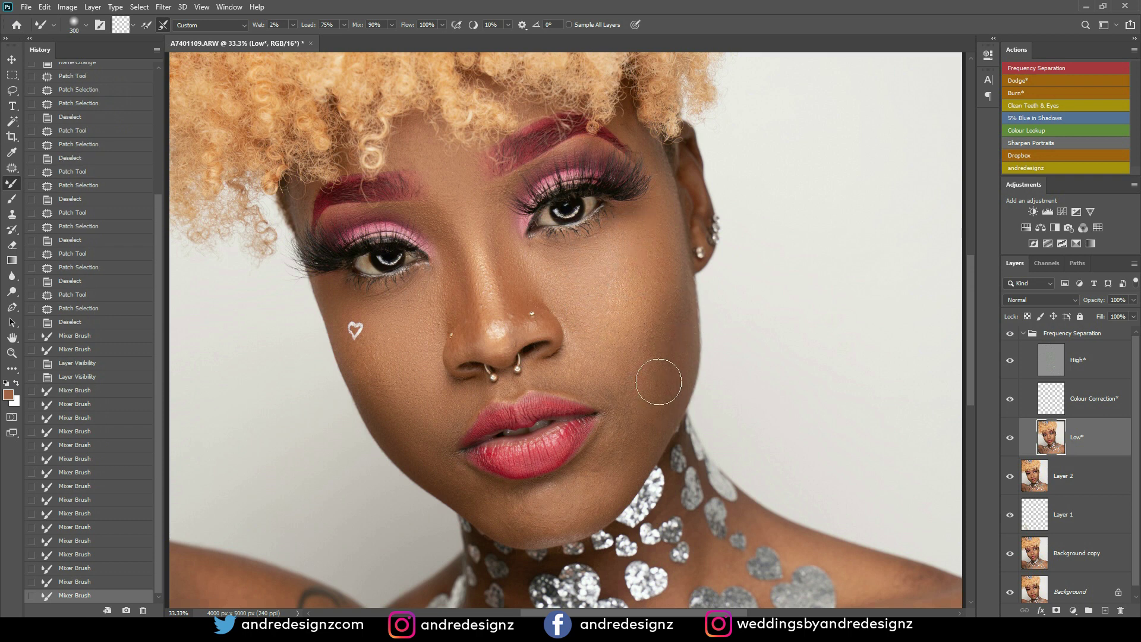
{"action": "mouse_move", "coordinate": [594, 465]}
{"action": "left_mouse_down"}
{"action": "mouse_move", "coordinate": [603, 477]}
{"action": "mouse_move", "coordinate": [501, 512]}
{"action": "mouse_move", "coordinate": [563, 515]}
{"action": "mouse_move", "coordinate": [561, 499]}
{"action": "left_mouse_up"}
Step: Blend the skin across the chin and below the lower lip with a 175 px Mixer Brush
{"action": "key", "text": "bracketleft"}
{"action": "key", "text": "bracketleft"}
{"action": "key", "text": "bracketleft"}
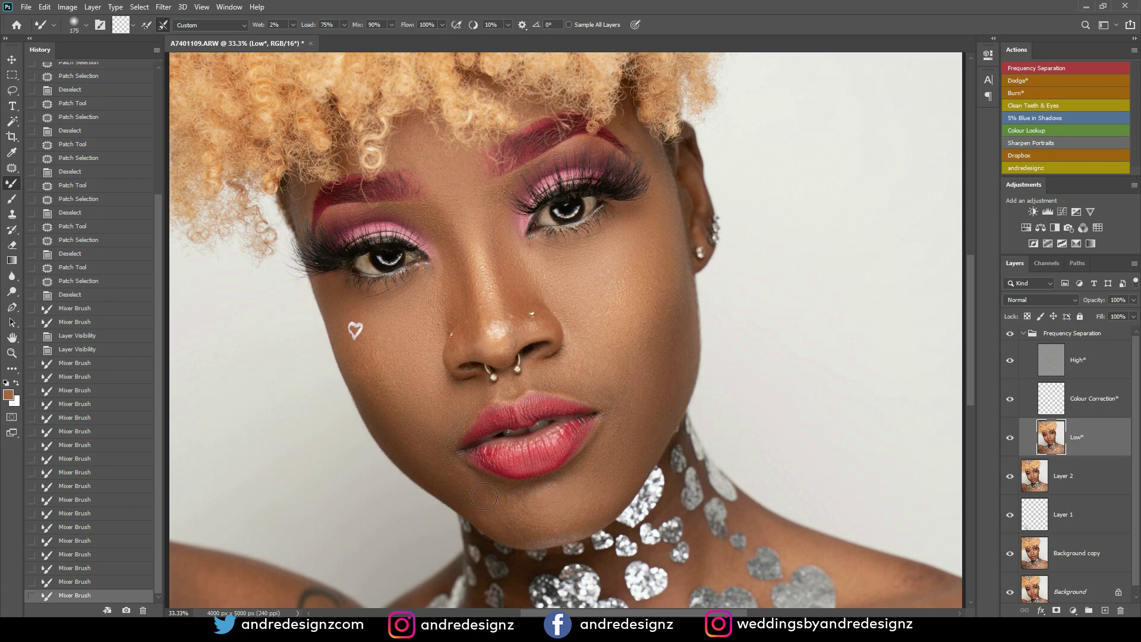
{"action": "left_click_drag", "start_coordinate": [492, 510], "coordinate": [517, 499]}
{"action": "mouse_move", "coordinate": [599, 469]}
{"action": "left_mouse_down"}
{"action": "mouse_move", "coordinate": [547, 501]}
{"action": "mouse_move", "coordinate": [553, 509]}
{"action": "left_mouse_up"}
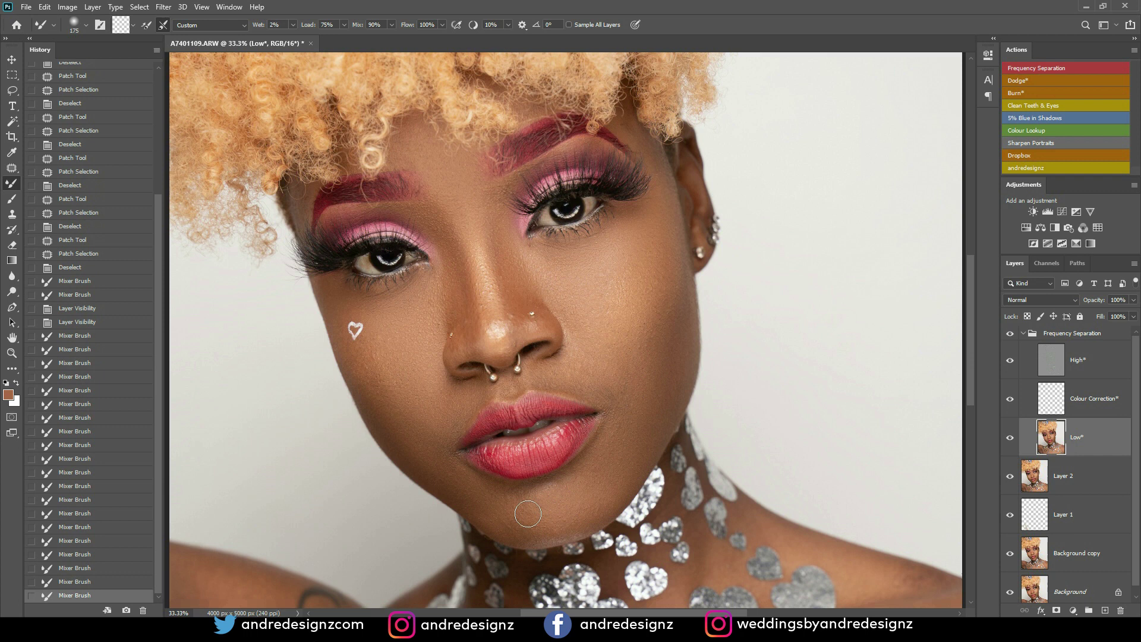
Step: Blend the forehead and the cheek edge beside the ear, and compare without the Frequency Separation group
{"action": "key", "text": "bracketright"}
{"action": "key", "text": "bracketright"}
{"action": "mouse_move", "coordinate": [455, 208]}
{"action": "left_mouse_down"}
{"action": "mouse_move", "coordinate": [427, 146]}
{"action": "mouse_move", "coordinate": [416, 149]}
{"action": "left_mouse_up"}
{"action": "key", "text": "bracketleft"}
{"action": "key", "text": "bracketleft"}
{"action": "left_click_drag", "start_coordinate": [669, 250], "coordinate": [689, 269]}
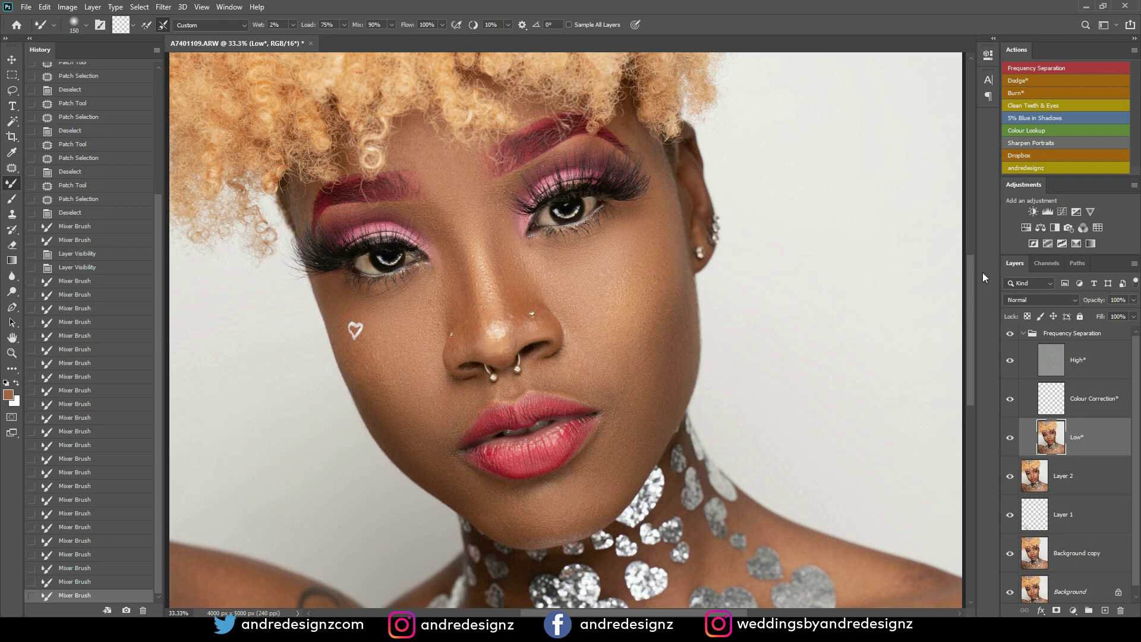
{"action": "left_click", "coordinate": [1009, 334]}
{"action": "left_click", "coordinate": [1010, 336]}
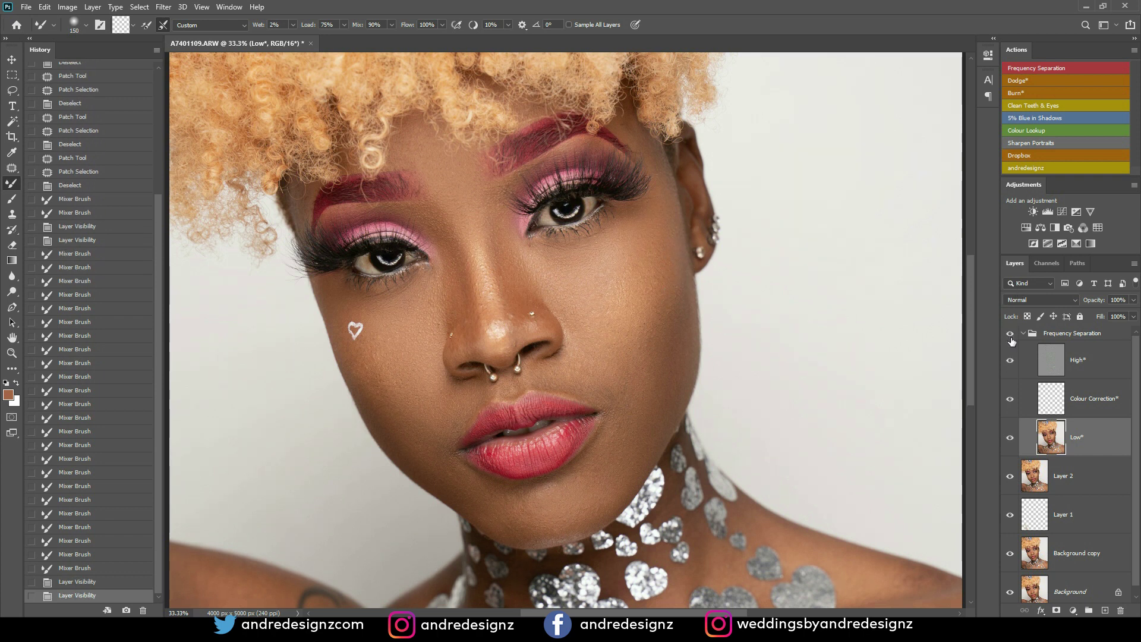
Step: Smooth the shoulder, underarm and chest skin around the tattoo with a 300 px Mixer Brush
{"action": "left_click_drag", "start_coordinate": [553, 400], "coordinate": [742, 136]}
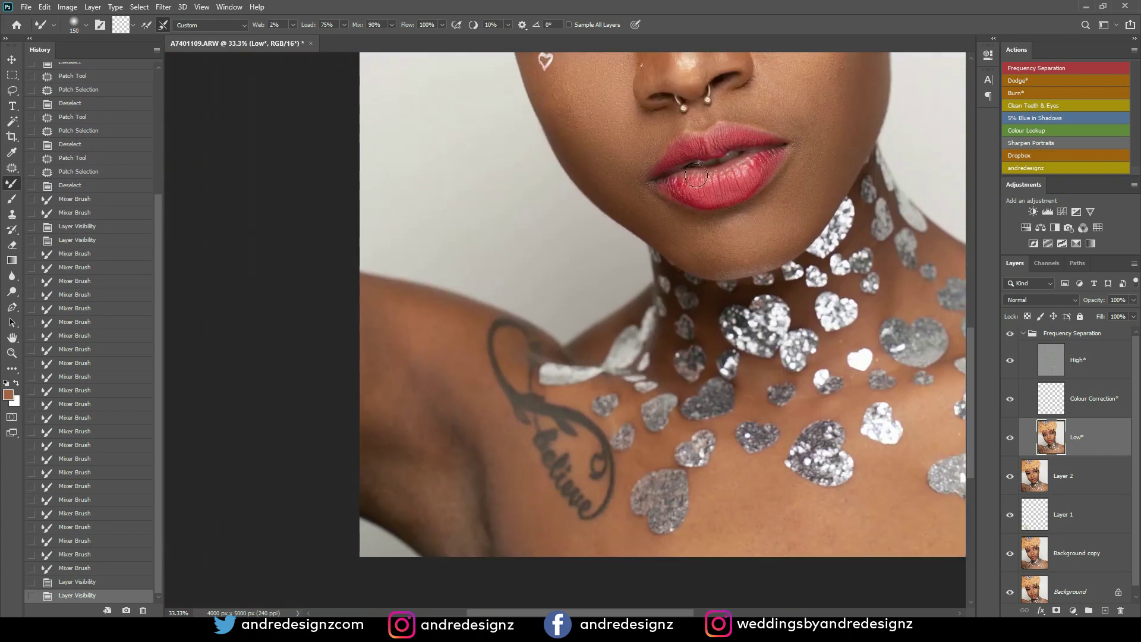
{"action": "key", "text": "bracketright"}
{"action": "key", "text": "bracketright"}
{"action": "key", "text": "bracketright"}
{"action": "key", "text": "bracketright"}
{"action": "left_click_drag", "start_coordinate": [425, 371], "coordinate": [394, 308]}
{"action": "left_click_drag", "start_coordinate": [394, 308], "coordinate": [447, 338]}
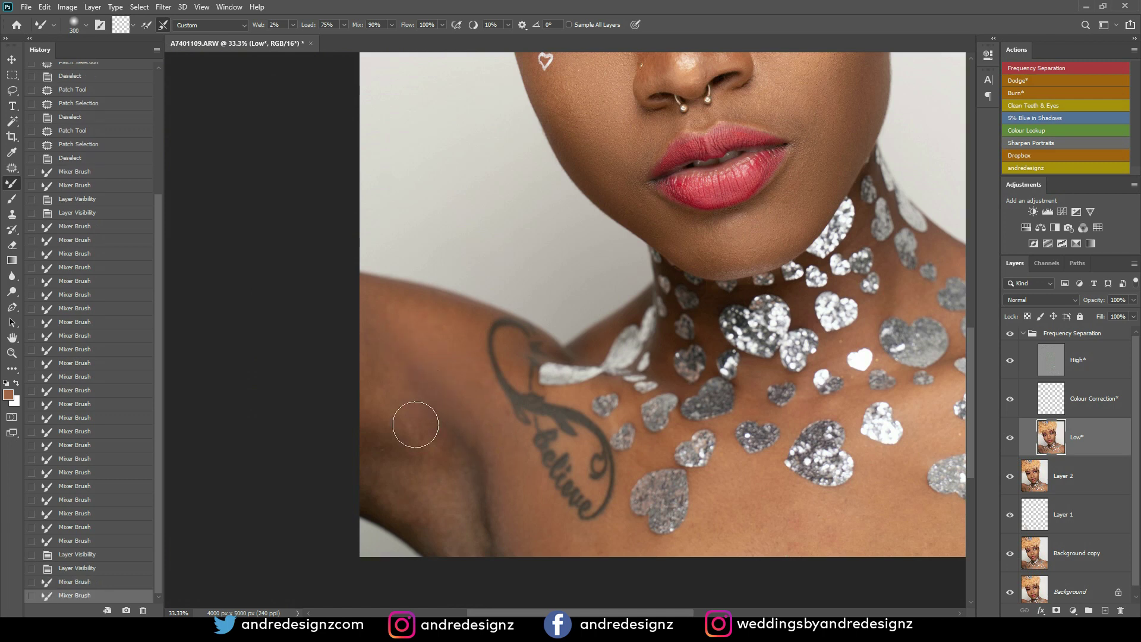
{"action": "mouse_move", "coordinate": [410, 431]}
{"action": "left_mouse_down"}
{"action": "mouse_move", "coordinate": [402, 497]}
{"action": "mouse_move", "coordinate": [390, 385]}
{"action": "mouse_move", "coordinate": [406, 459]}
{"action": "mouse_move", "coordinate": [476, 412]}
{"action": "mouse_move", "coordinate": [534, 551]}
{"action": "mouse_move", "coordinate": [445, 440]}
{"action": "mouse_move", "coordinate": [457, 468]}
{"action": "left_mouse_up"}
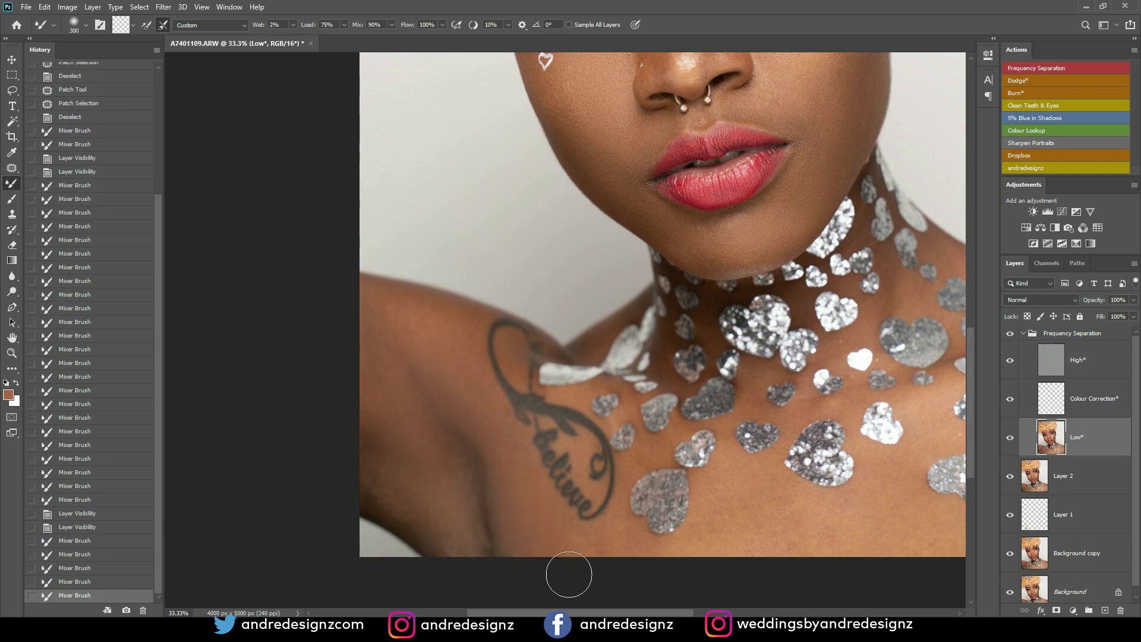
{"action": "left_click_drag", "start_coordinate": [625, 554], "coordinate": [557, 543]}
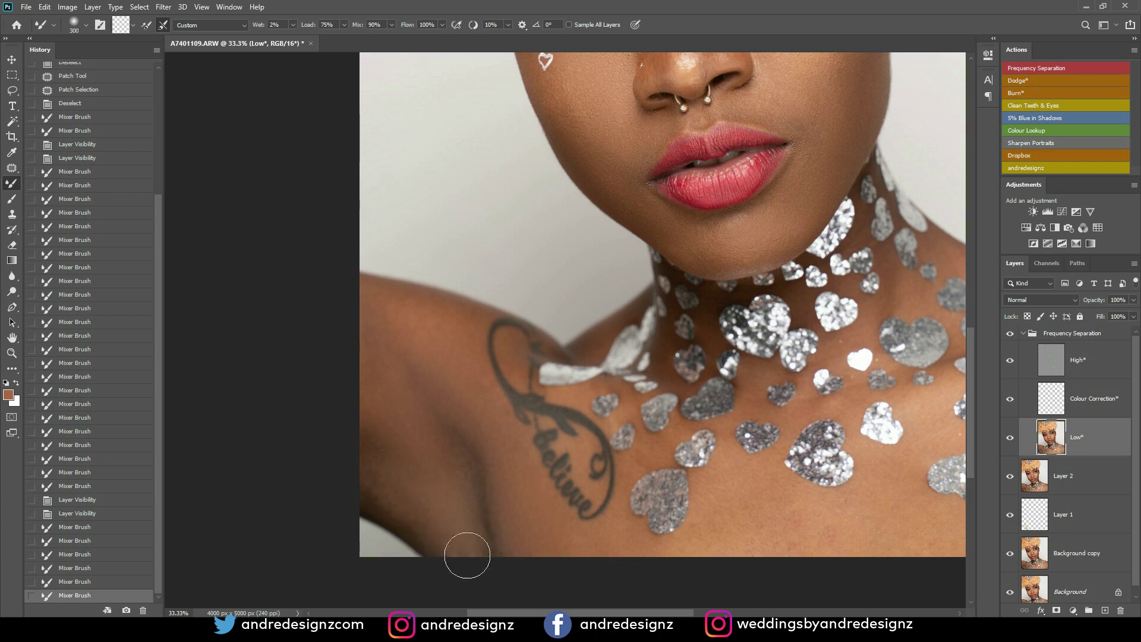
{"action": "mouse_move", "coordinate": [394, 479]}
{"action": "left_mouse_down"}
{"action": "mouse_move", "coordinate": [461, 382]}
{"action": "mouse_move", "coordinate": [440, 351]}
{"action": "mouse_move", "coordinate": [641, 422]}
{"action": "left_mouse_up"}
Step: Blend the shoulder and upper chest on the side opposite the tattoo with the 300 px Mixer Brush
{"action": "left_click_drag", "start_coordinate": [724, 520], "coordinate": [498, 361]}
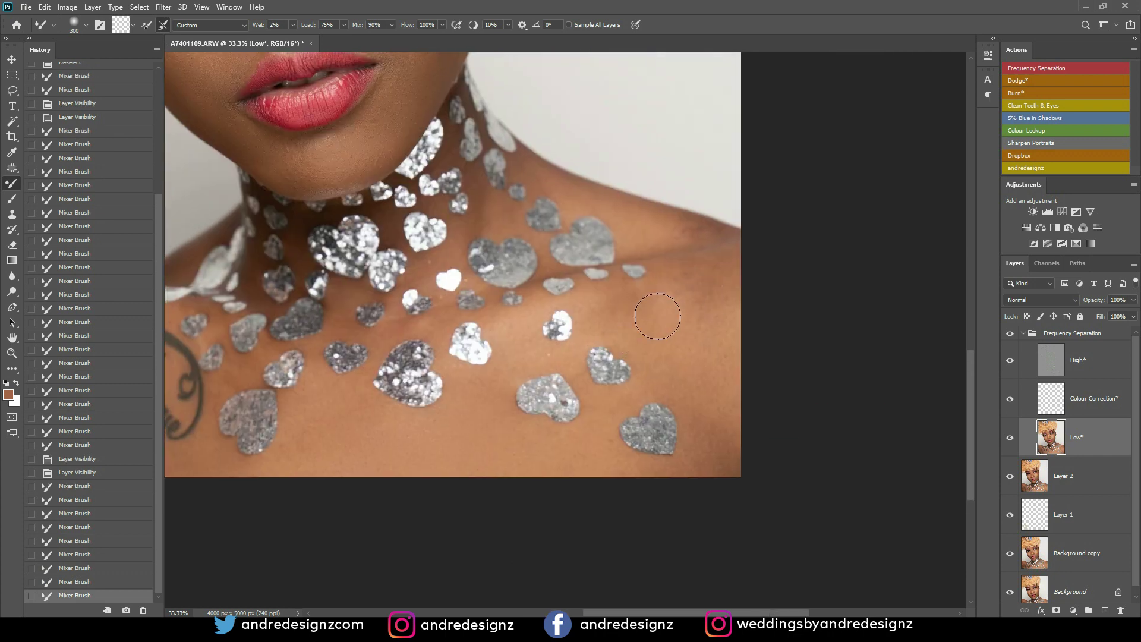
{"action": "mouse_move", "coordinate": [693, 303]}
{"action": "left_mouse_down"}
{"action": "mouse_move", "coordinate": [645, 313]}
{"action": "mouse_move", "coordinate": [713, 298]}
{"action": "left_mouse_up"}
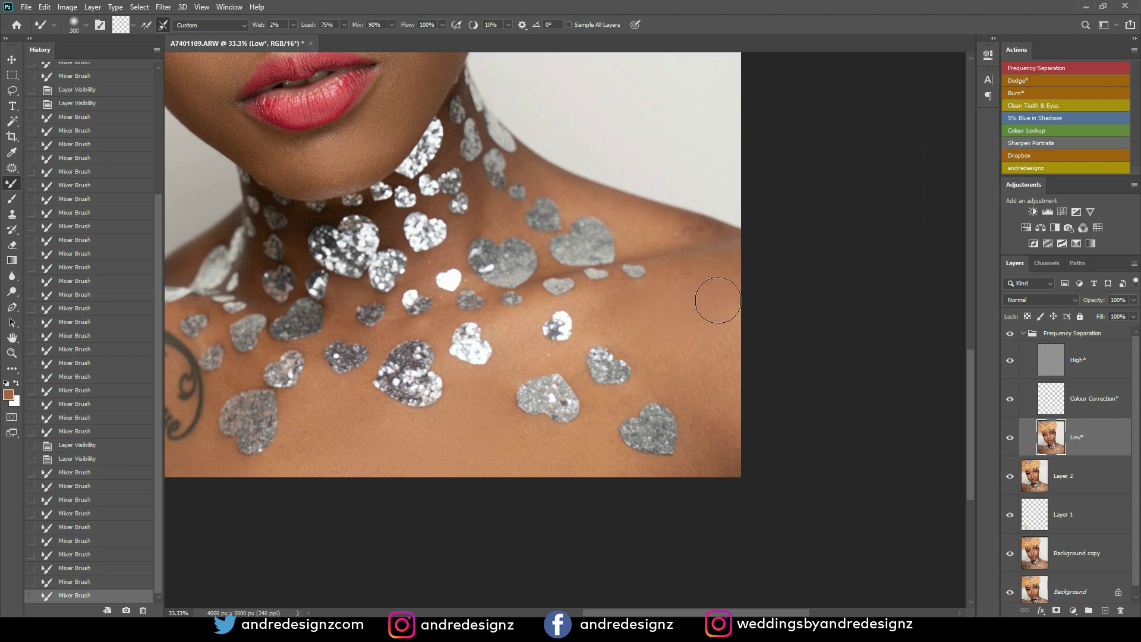
{"action": "left_click_drag", "start_coordinate": [726, 388], "coordinate": [735, 461]}
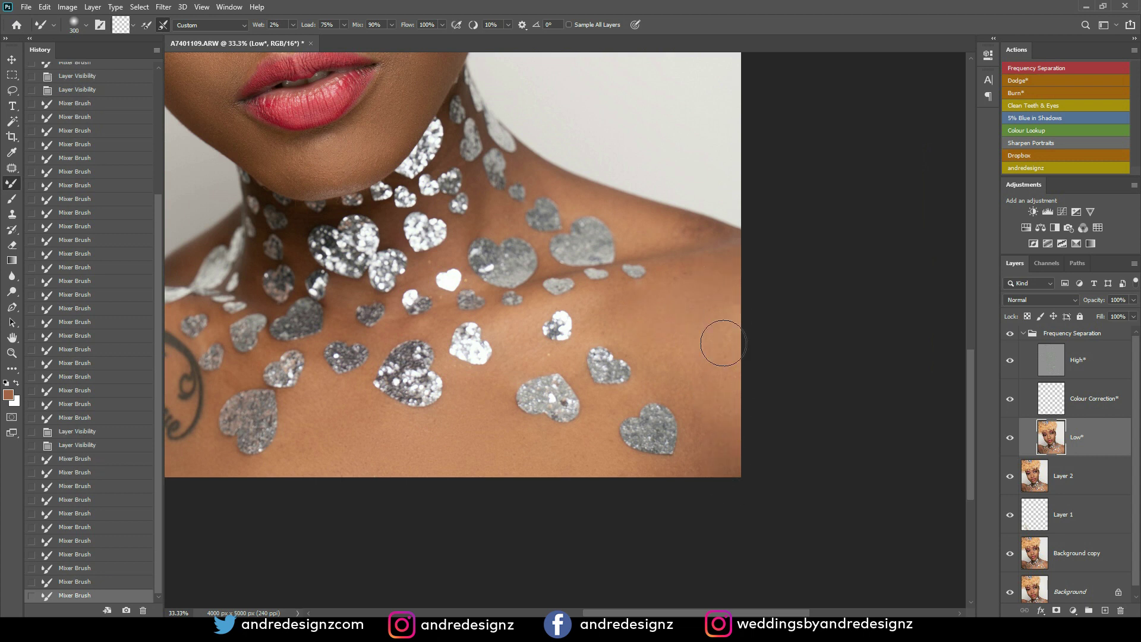
{"action": "mouse_move", "coordinate": [723, 299]}
{"action": "left_mouse_down"}
{"action": "mouse_move", "coordinate": [722, 329]}
{"action": "mouse_move", "coordinate": [644, 336]}
{"action": "mouse_move", "coordinate": [616, 316]}
{"action": "left_mouse_up"}
Step: Blend the top of the untattooed shoulder and the base of the neck, reducing the Mixer Brush to 150 px
{"action": "key", "text": "bracketleft"}
{"action": "left_click_drag", "start_coordinate": [671, 233], "coordinate": [679, 197]}
{"action": "key", "text": "bracketleft"}
{"action": "key", "text": "bracketleft"}
{"action": "key", "text": "bracketleft"}
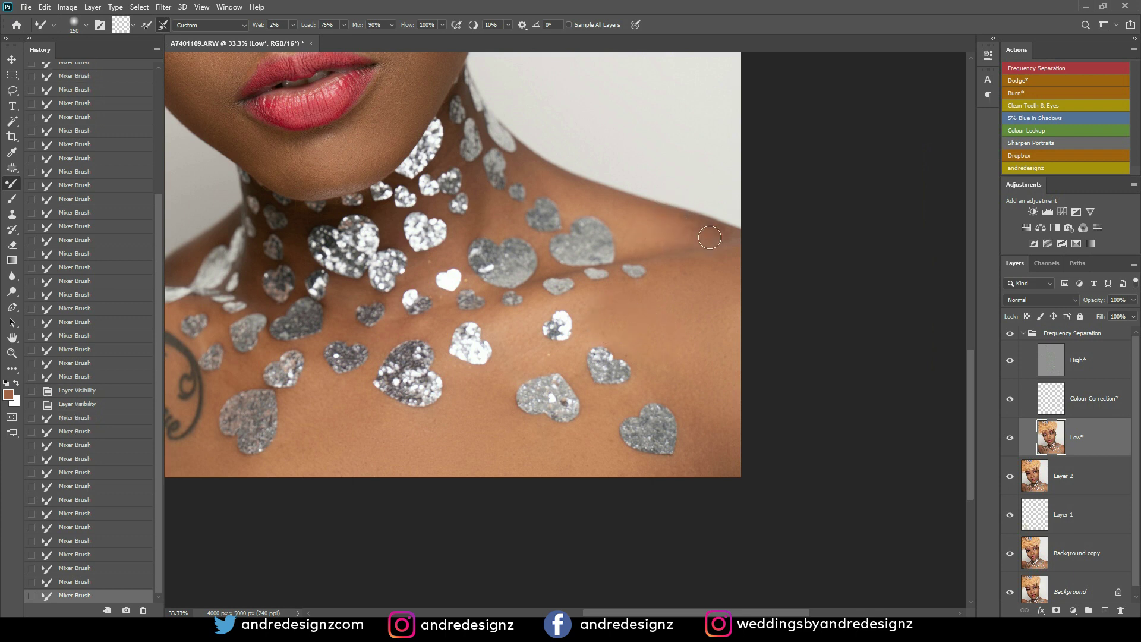
{"action": "left_click_drag", "start_coordinate": [545, 178], "coordinate": [537, 192]}
Step: Blend the skin between the glitter hearts on the neck and chest and on the shoulder with the 150 px Mixer Brush
{"action": "left_click_drag", "start_coordinate": [448, 253], "coordinate": [421, 276]}
{"action": "left_click", "coordinate": [381, 336]}
{"action": "right_click", "coordinate": [381, 336]}
{"action": "left_click_drag", "start_coordinate": [406, 329], "coordinate": [327, 330]}
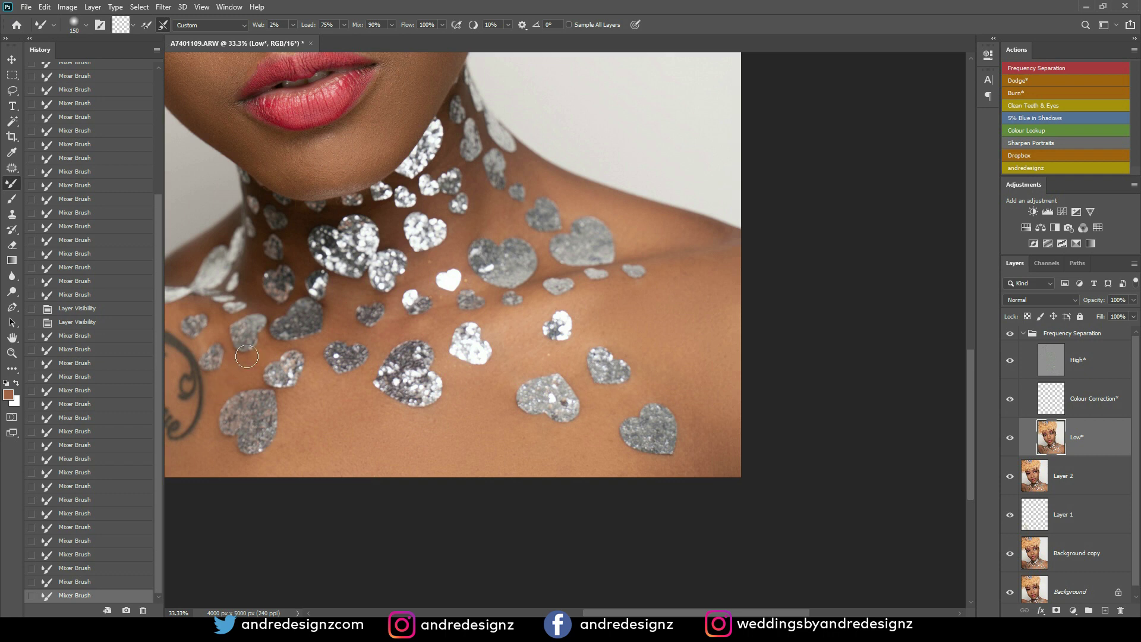
{"action": "left_click", "coordinate": [217, 395]}
{"action": "left_click_drag", "start_coordinate": [545, 371], "coordinate": [551, 357]}
{"action": "left_click", "coordinate": [520, 296]}
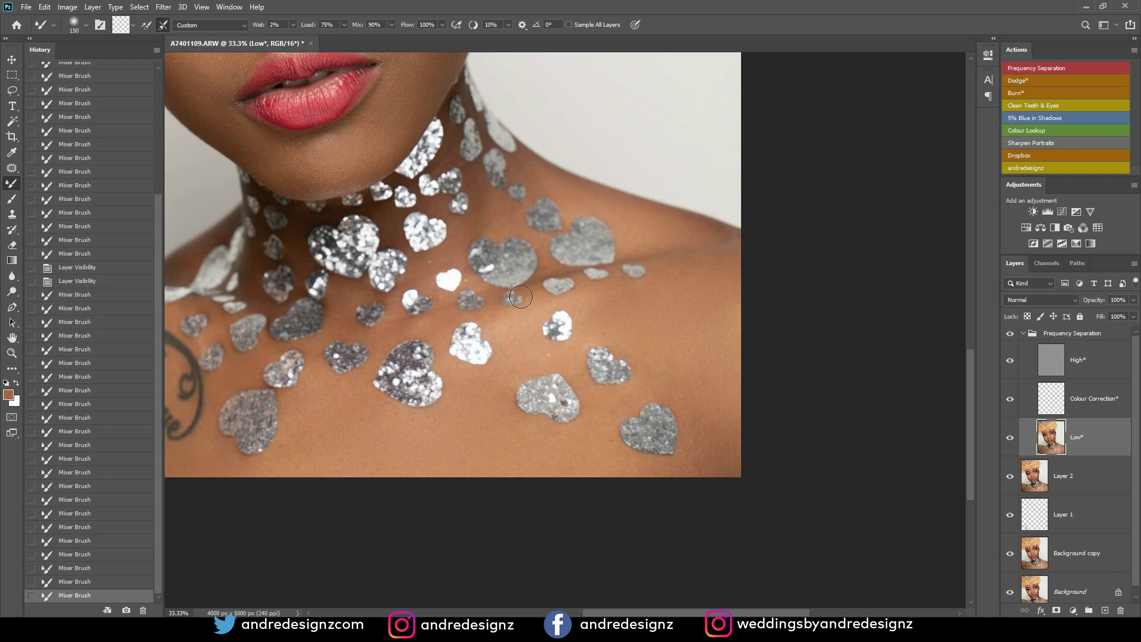
{"action": "mouse_move", "coordinate": [693, 274]}
{"action": "left_mouse_down"}
{"action": "mouse_move", "coordinate": [646, 309]}
{"action": "mouse_move", "coordinate": [708, 279]}
{"action": "left_mouse_up"}
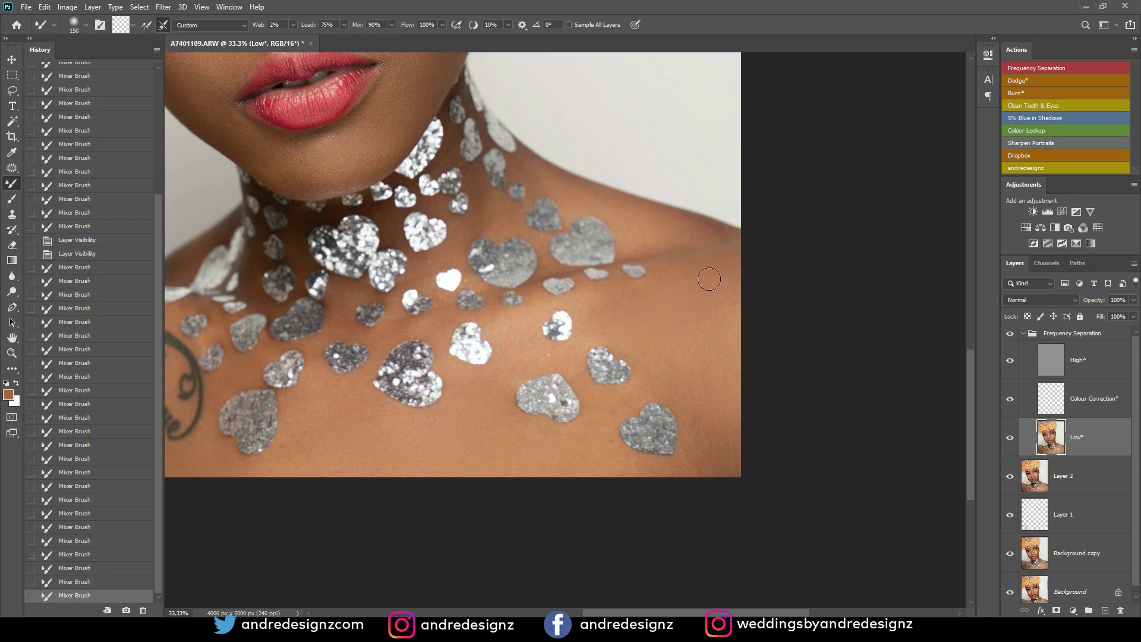
Step: Examine the blended skin across the whole portrait and close up on the eyes, nose and cheeks
{"action": "scroll", "coordinate": [709, 278], "scroll_direction": "down", "scroll_amount": 5}
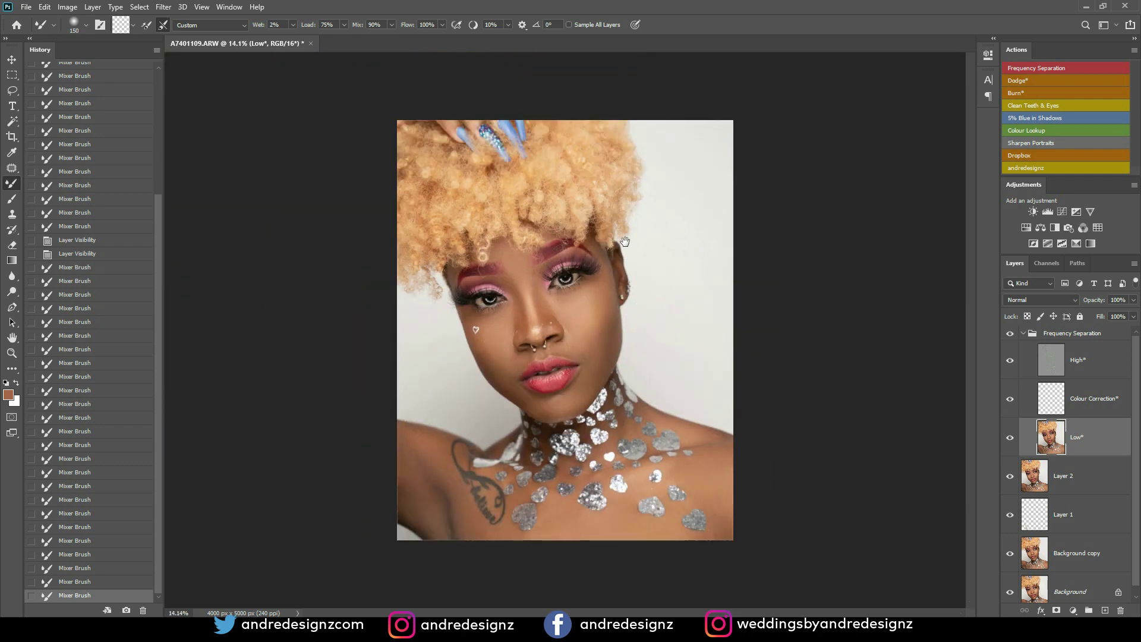
{"action": "scroll", "coordinate": [594, 279], "scroll_direction": "up", "scroll_amount": 1}
{"action": "scroll", "coordinate": [626, 374], "scroll_direction": "down", "scroll_amount": 2}
{"action": "scroll", "coordinate": [615, 346], "scroll_direction": "up", "scroll_amount": 2}
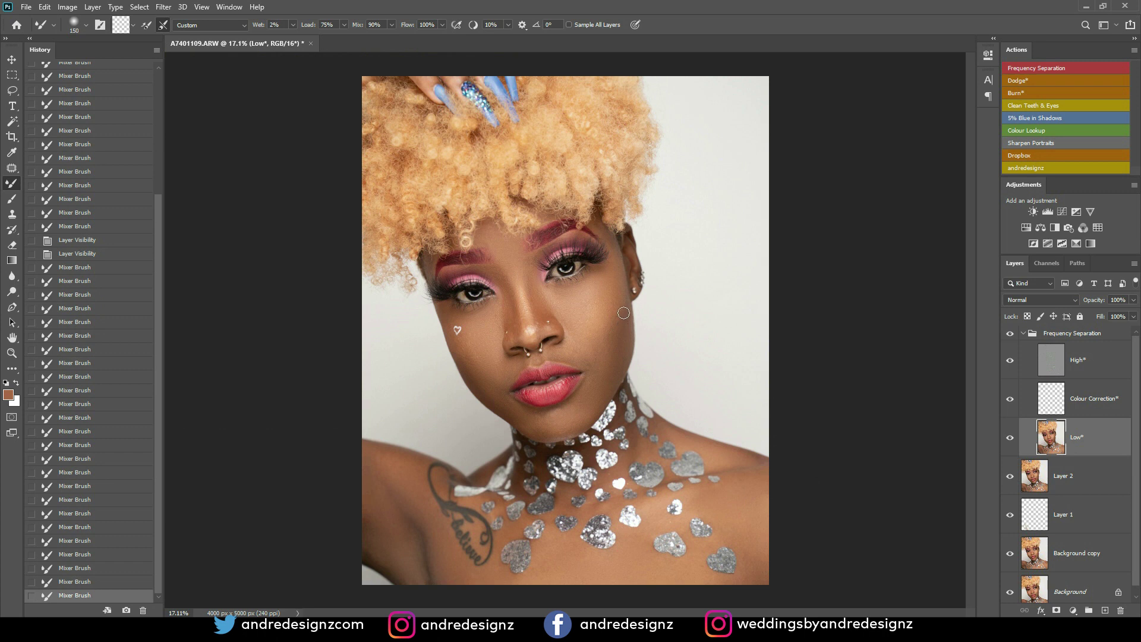
{"action": "scroll", "coordinate": [624, 312], "scroll_direction": "up", "scroll_amount": 8}
{"action": "scroll", "coordinate": [468, 241], "scroll_direction": "down", "scroll_amount": 3}
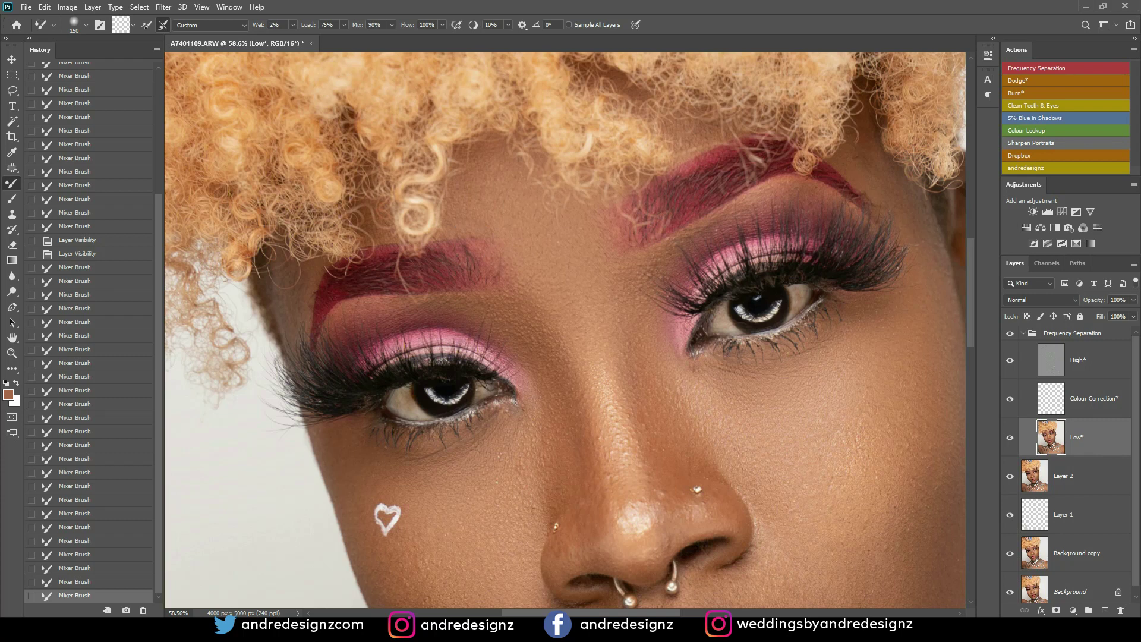
{"action": "scroll", "coordinate": [566, 328], "scroll_direction": "down", "scroll_amount": 7}
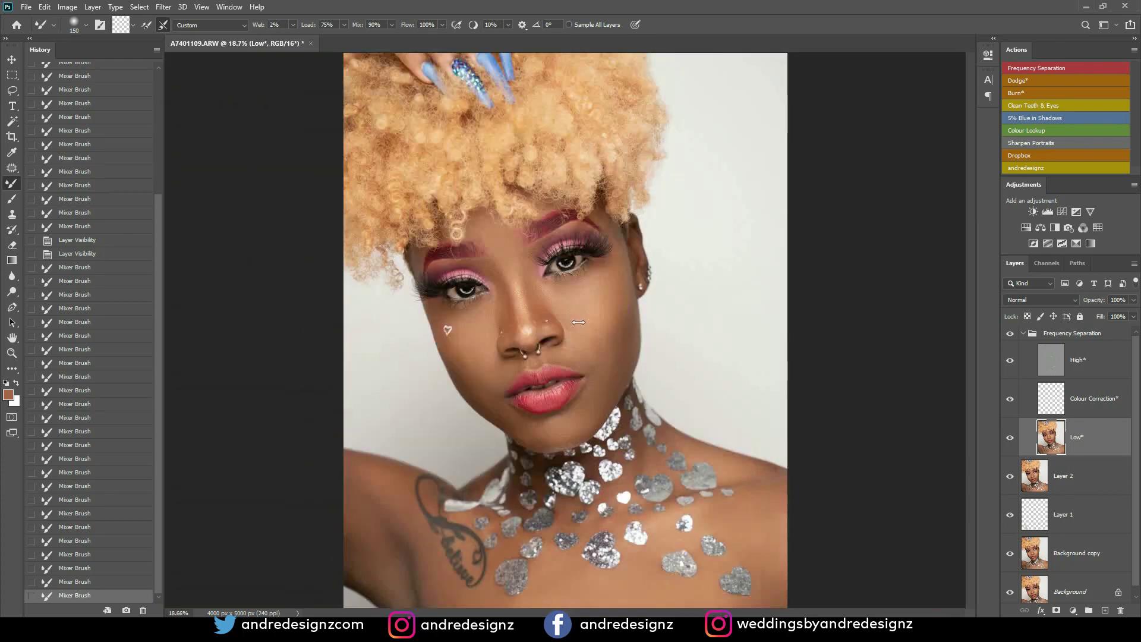
{"action": "scroll", "coordinate": [576, 328], "scroll_direction": "up", "scroll_amount": 5}
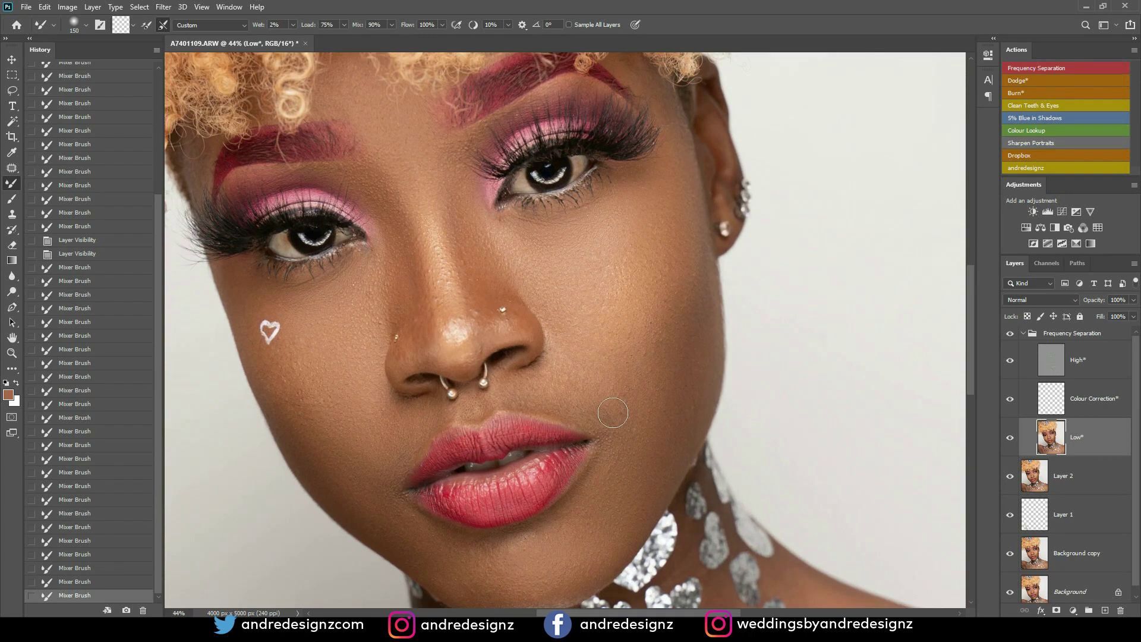
Step: Stamp the visible layers onto a new layer above the collapsed Frequency Separation group and patch the blemishes on the cheek without the heart
{"action": "left_click", "coordinate": [1023, 334]}
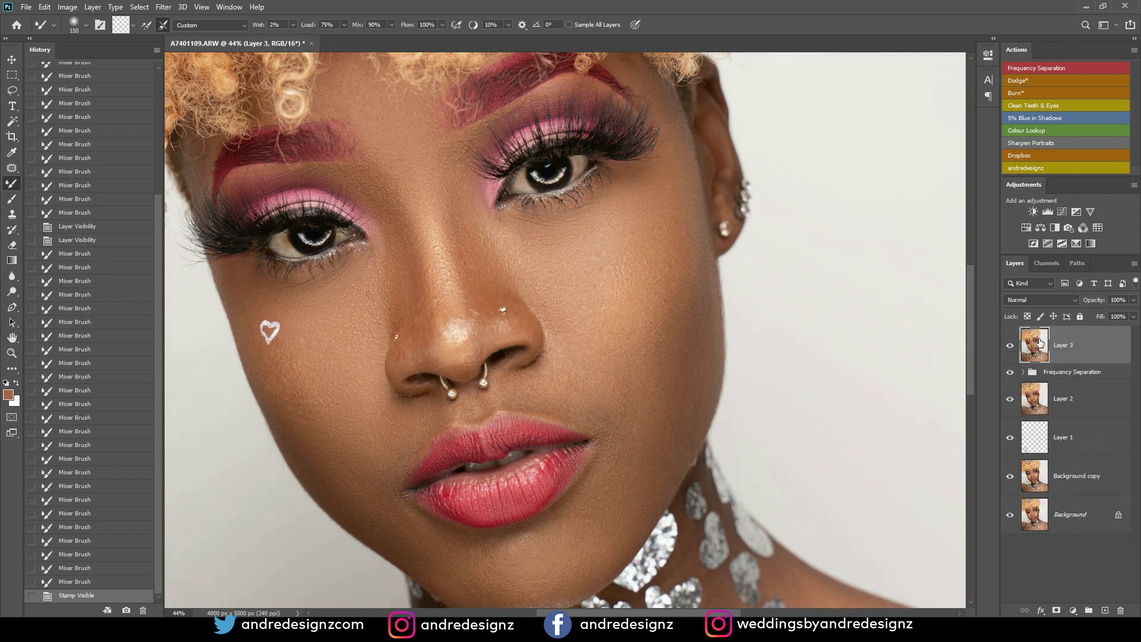
{"action": "key", "text": "j"}
{"action": "mouse_move", "coordinate": [630, 375]}
{"action": "left_mouse_down"}
{"action": "mouse_move", "coordinate": [602, 408]}
{"action": "mouse_move", "coordinate": [640, 409]}
{"action": "mouse_move", "coordinate": [637, 364]}
{"action": "mouse_move", "coordinate": [628, 381]}
{"action": "mouse_move", "coordinate": [639, 387]}
{"action": "mouse_move", "coordinate": [640, 372]}
{"action": "left_mouse_up"}
{"action": "key", "text": "ctrl+d"}
{"action": "key", "text": "ctrl+d"}
{"action": "mouse_move", "coordinate": [641, 368]}
{"action": "left_mouse_down"}
{"action": "mouse_move", "coordinate": [657, 327]}
{"action": "mouse_move", "coordinate": [627, 336]}
{"action": "left_mouse_up"}
{"action": "key", "text": "ctrl+d"}
{"action": "key", "text": "ctrl+d"}
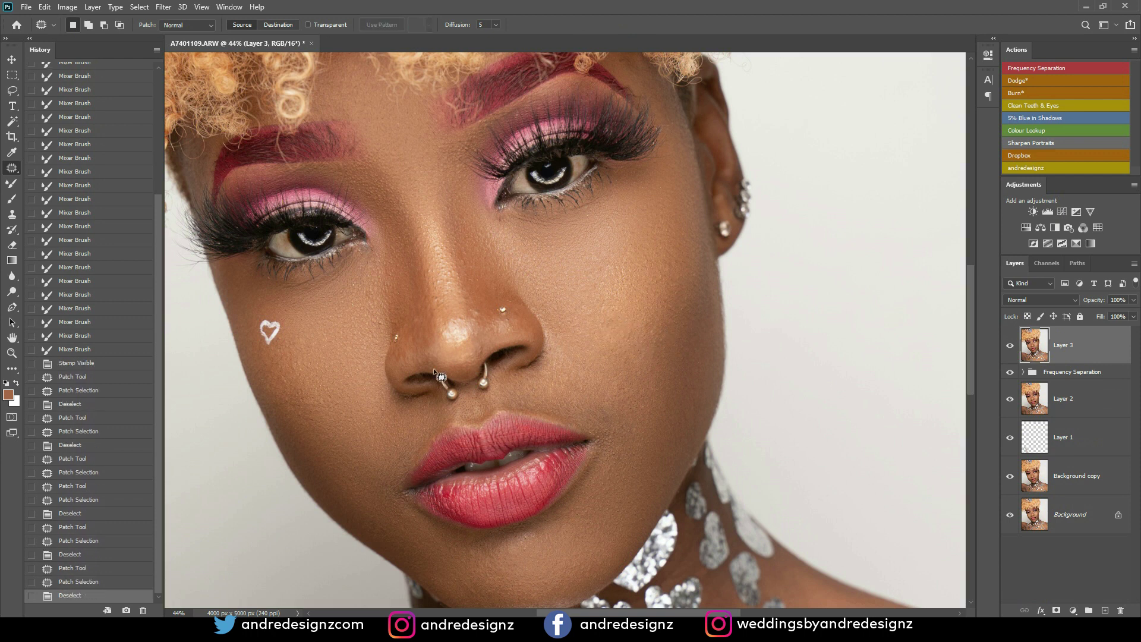
Step: Patch the remaining small blemishes on the lower part of the heart-marked cheek on the stamped layer
{"action": "mouse_move", "coordinate": [286, 388]}
{"action": "left_mouse_down"}
{"action": "mouse_move", "coordinate": [304, 378]}
{"action": "mouse_move", "coordinate": [311, 425]}
{"action": "mouse_move", "coordinate": [301, 394]}
{"action": "mouse_move", "coordinate": [314, 394]}
{"action": "mouse_move", "coordinate": [287, 401]}
{"action": "mouse_move", "coordinate": [300, 406]}
{"action": "mouse_move", "coordinate": [288, 381]}
{"action": "mouse_move", "coordinate": [304, 398]}
{"action": "left_mouse_up"}
{"action": "key", "text": "ctrl+d"}
{"action": "key", "text": "ctrl+d"}
{"action": "key", "text": "ctrl+d"}
{"action": "key", "text": "ctrl+d"}
{"action": "key", "text": "ctrl+d"}
{"action": "left_click_drag", "start_coordinate": [304, 398], "coordinate": [309, 417]}
{"action": "key", "text": "ctrl+d"}
Step: Add a Curves adjustment layer above the stamped layer and raise the RGB curve's midtone point at input 110
{"action": "key", "text": "ctrl+0"}
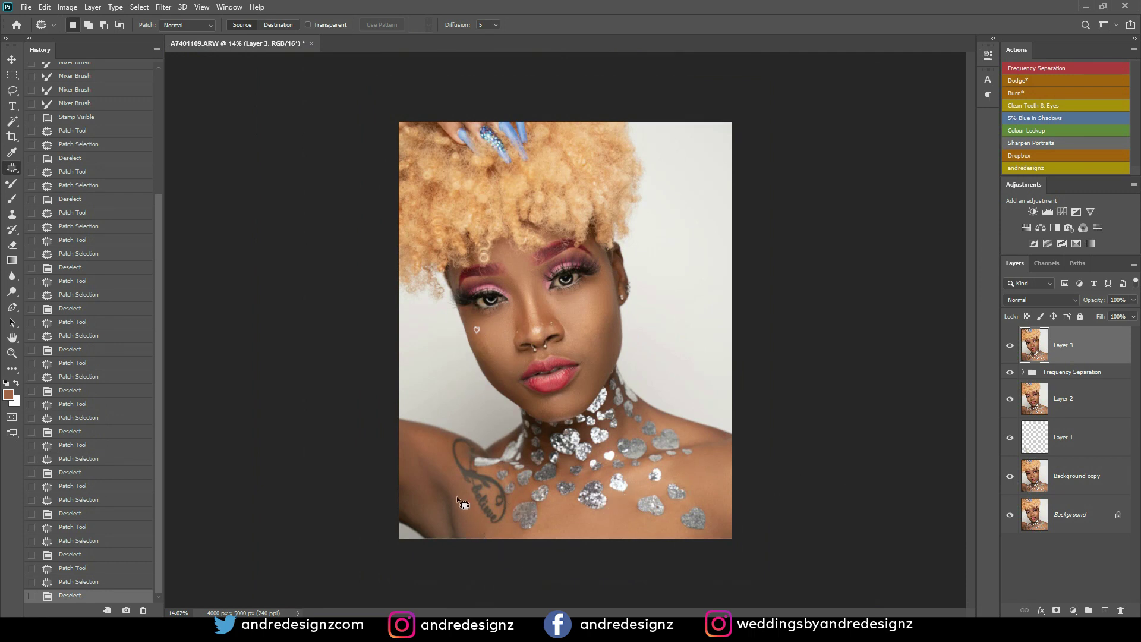
{"action": "scroll", "coordinate": [456, 495], "scroll_direction": "up", "scroll_amount": 2}
{"action": "scroll", "coordinate": [401, 544], "scroll_direction": "down", "scroll_amount": 1}
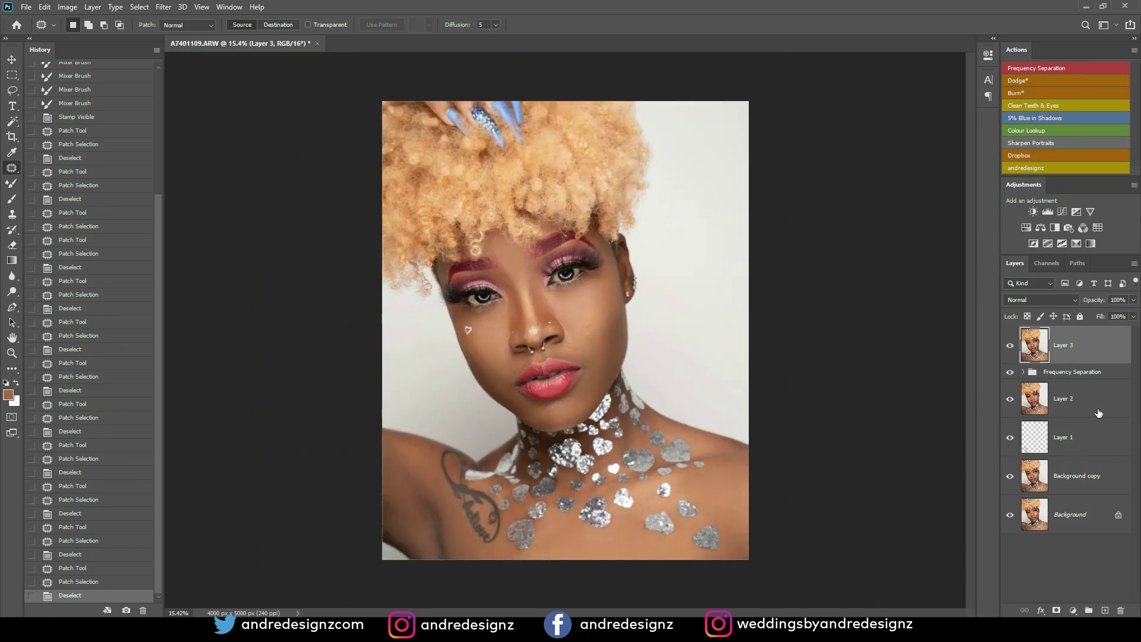
{"action": "left_click", "coordinate": [1062, 212]}
{"action": "left_click_drag", "start_coordinate": [913, 162], "coordinate": [912, 157]}
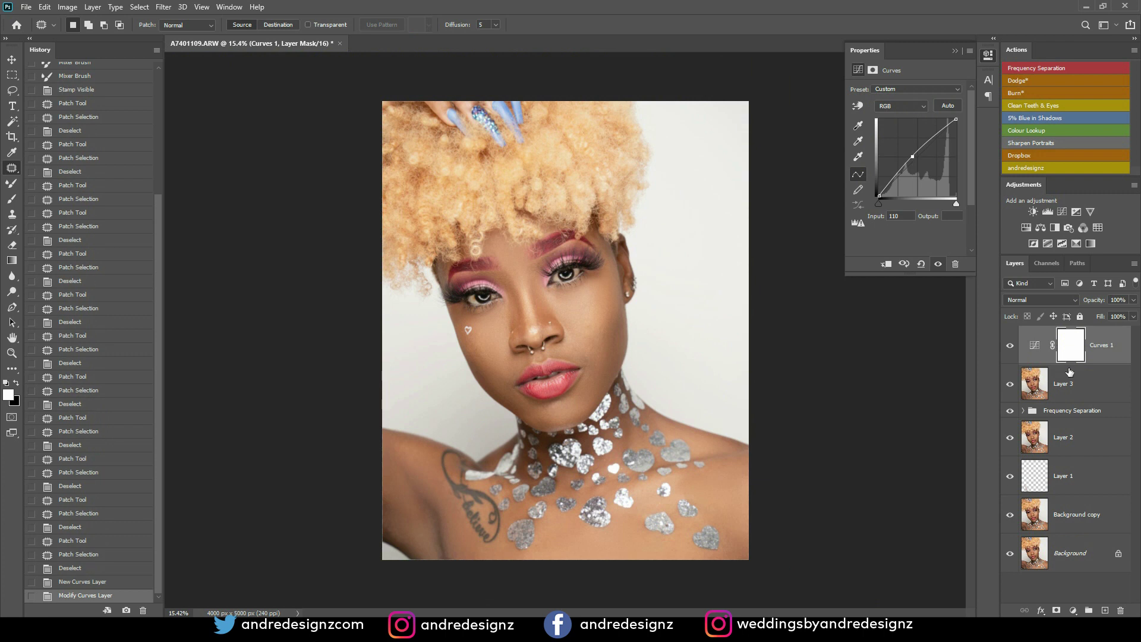
Step: Invert the Curves 1 mask to black, brighten the tattooed shoulder and chest with a 600 px white brush, and compare with the adjustment hidden
{"action": "left_click", "coordinate": [1072, 348]}
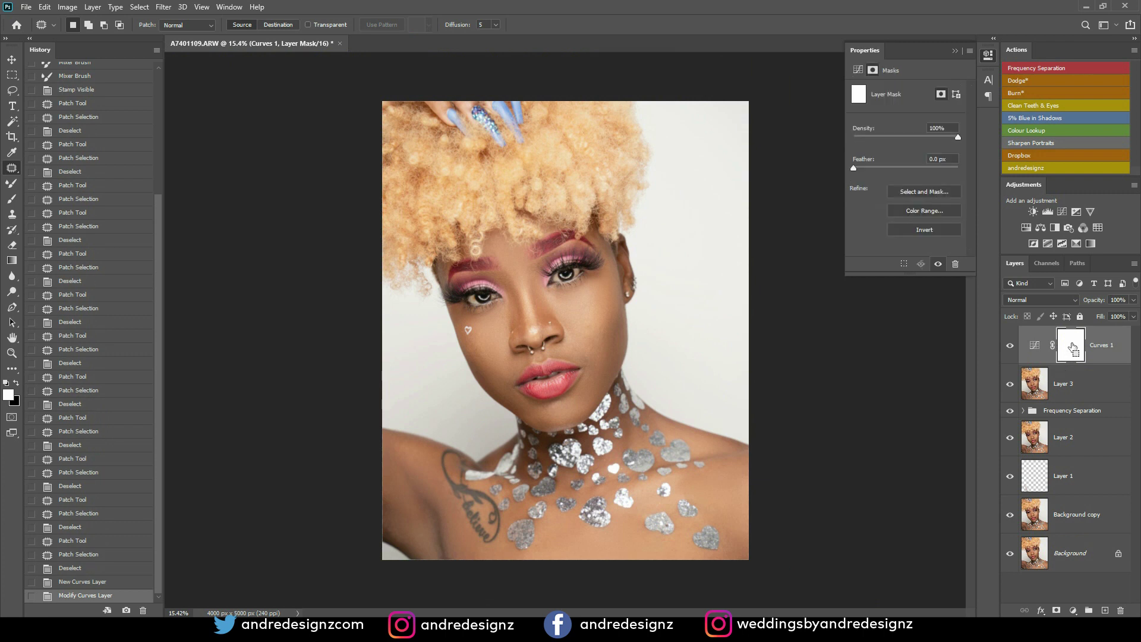
{"action": "key", "text": "ctrl+i"}
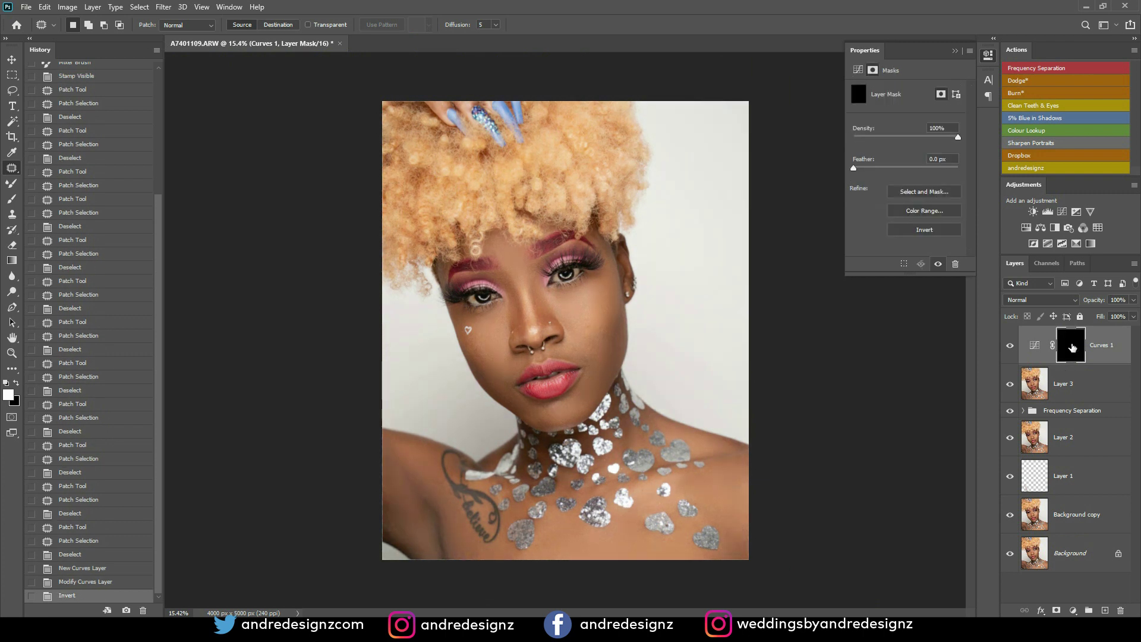
{"action": "key", "text": "b"}
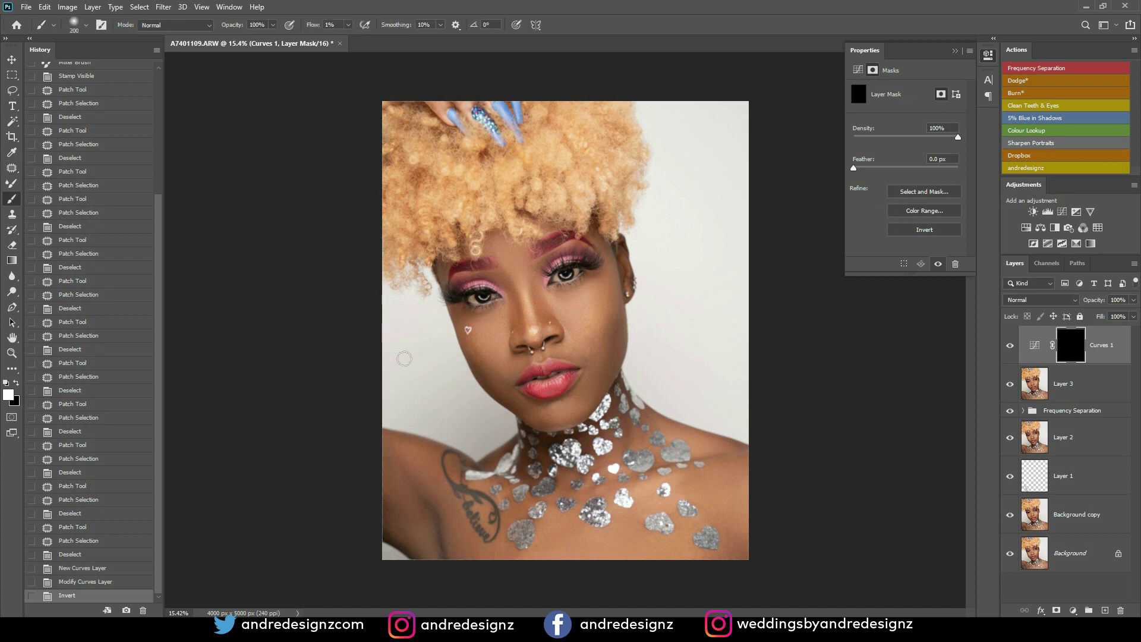
{"action": "key", "text": "bracketright"}
{"action": "key", "text": "bracketright"}
{"action": "key", "text": "bracketright"}
{"action": "key", "text": "bracketright"}
{"action": "mouse_move", "coordinate": [443, 537]}
{"action": "left_mouse_down"}
{"action": "mouse_move", "coordinate": [408, 474]}
{"action": "mouse_move", "coordinate": [463, 548]}
{"action": "mouse_move", "coordinate": [405, 503]}
{"action": "mouse_move", "coordinate": [435, 559]}
{"action": "mouse_move", "coordinate": [408, 539]}
{"action": "mouse_move", "coordinate": [434, 519]}
{"action": "mouse_move", "coordinate": [432, 486]}
{"action": "mouse_move", "coordinate": [461, 545]}
{"action": "mouse_move", "coordinate": [454, 562]}
{"action": "mouse_move", "coordinate": [405, 521]}
{"action": "mouse_move", "coordinate": [385, 521]}
{"action": "mouse_move", "coordinate": [428, 487]}
{"action": "left_mouse_up"}
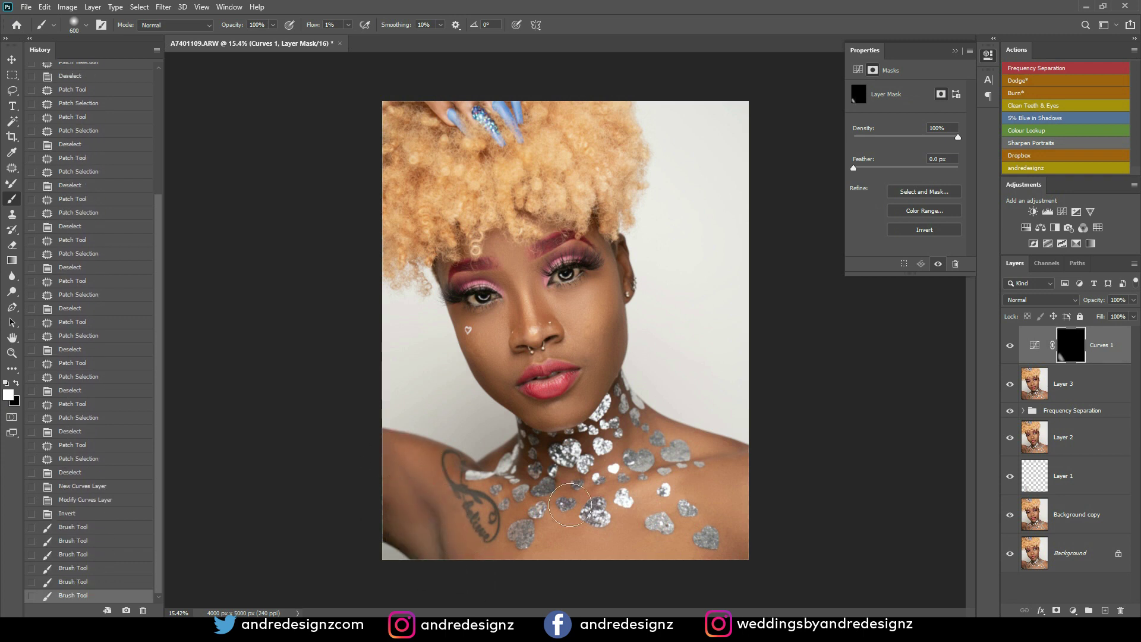
{"action": "left_click", "coordinate": [1010, 345]}
{"action": "left_click", "coordinate": [1010, 346]}
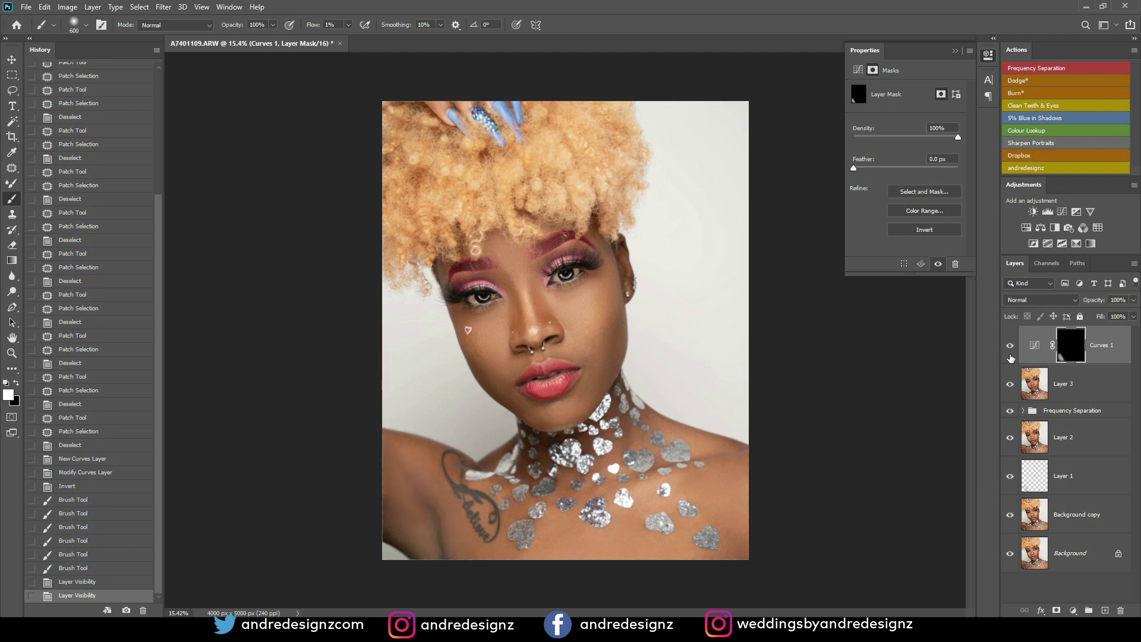
Step: Brush more of the Curves brightening into the skin around the tattoo on the layer mask, reducing the brush to 250 px
{"action": "left_click_drag", "start_coordinate": [476, 567], "coordinate": [469, 574]}
{"action": "key", "text": "bracketleft"}
{"action": "key", "text": "bracketleft"}
{"action": "key", "text": "bracketleft"}
{"action": "key", "text": "bracketleft"}
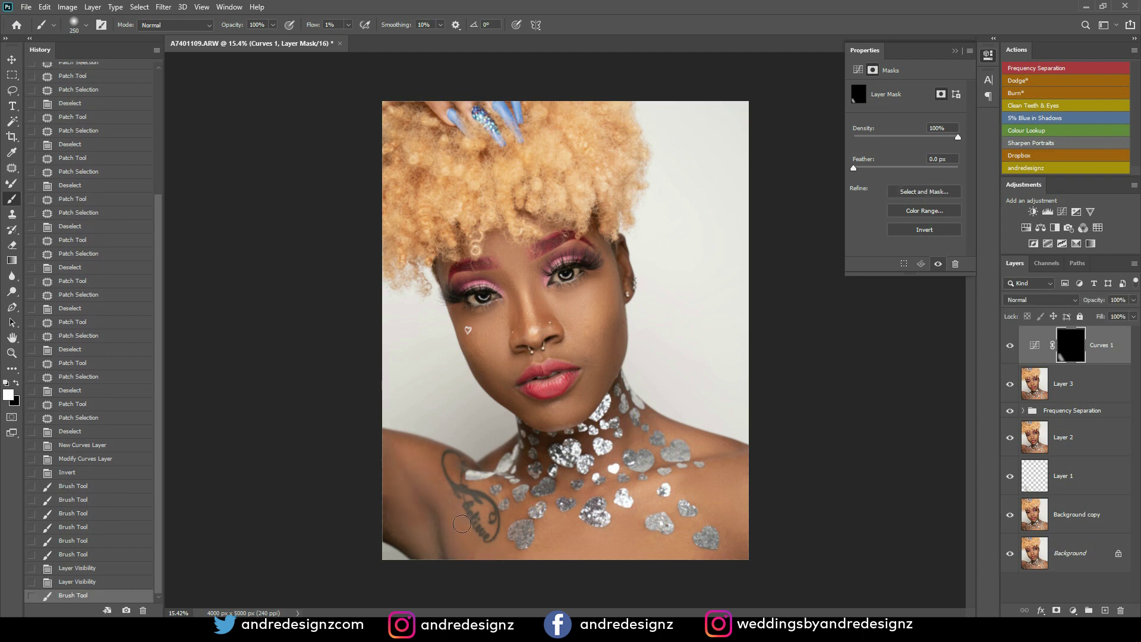
{"action": "left_click_drag", "start_coordinate": [436, 480], "coordinate": [460, 534]}
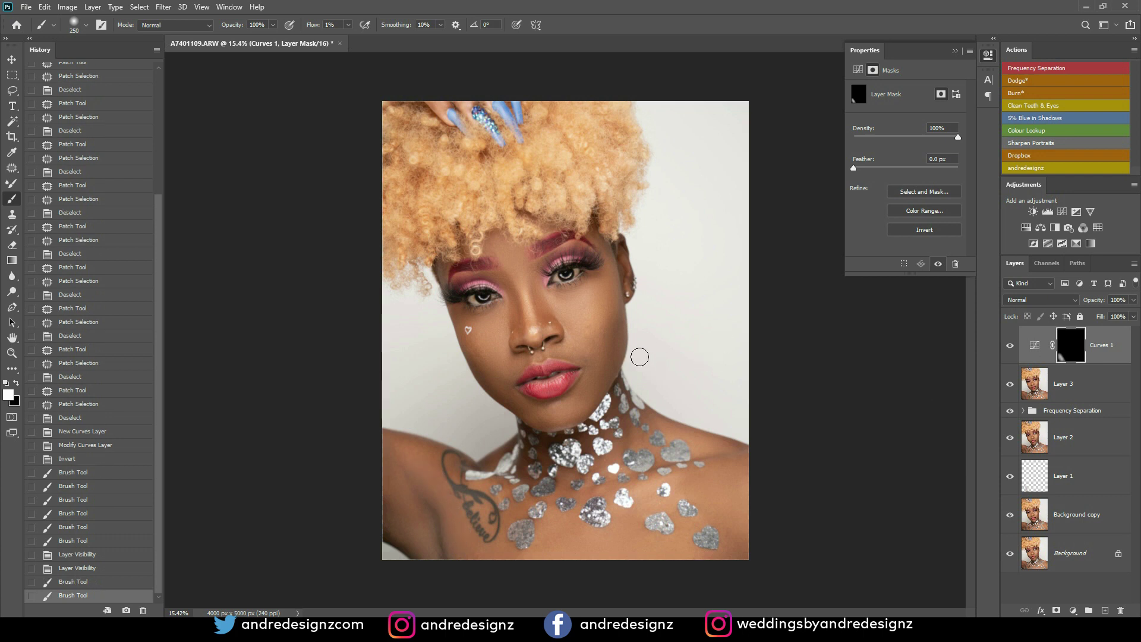
Step: Merge the Frequency Separation group into a single layer and stamp the visible layers onto a new layer above Curves 1
{"action": "key", "text": "ctrl+plus"}
{"action": "key", "text": "ctrl+plus"}
{"action": "key", "text": "ctrl+plus"}
{"action": "key", "text": "ctrl+plus"}
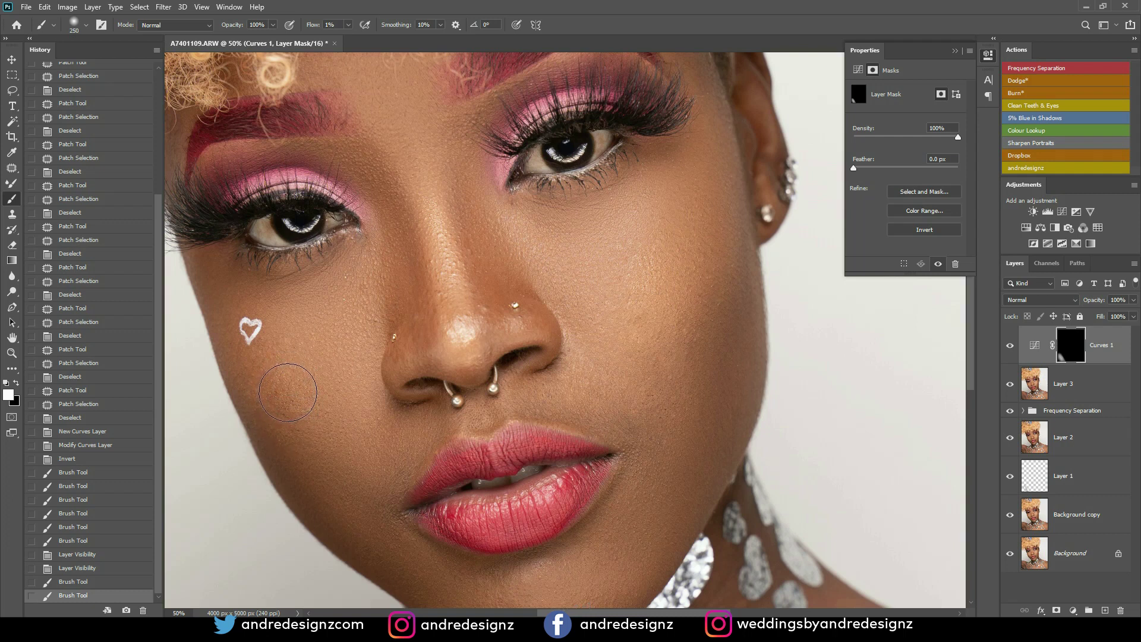
{"action": "left_click", "coordinate": [1079, 411]}
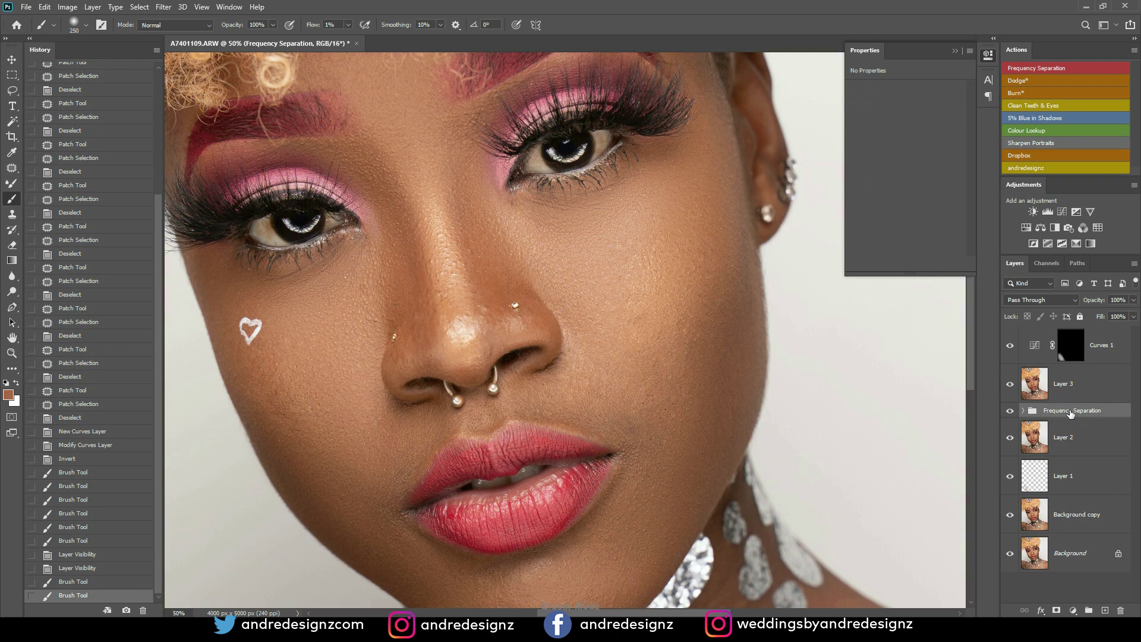
{"action": "key", "text": "ctrl+minus"}
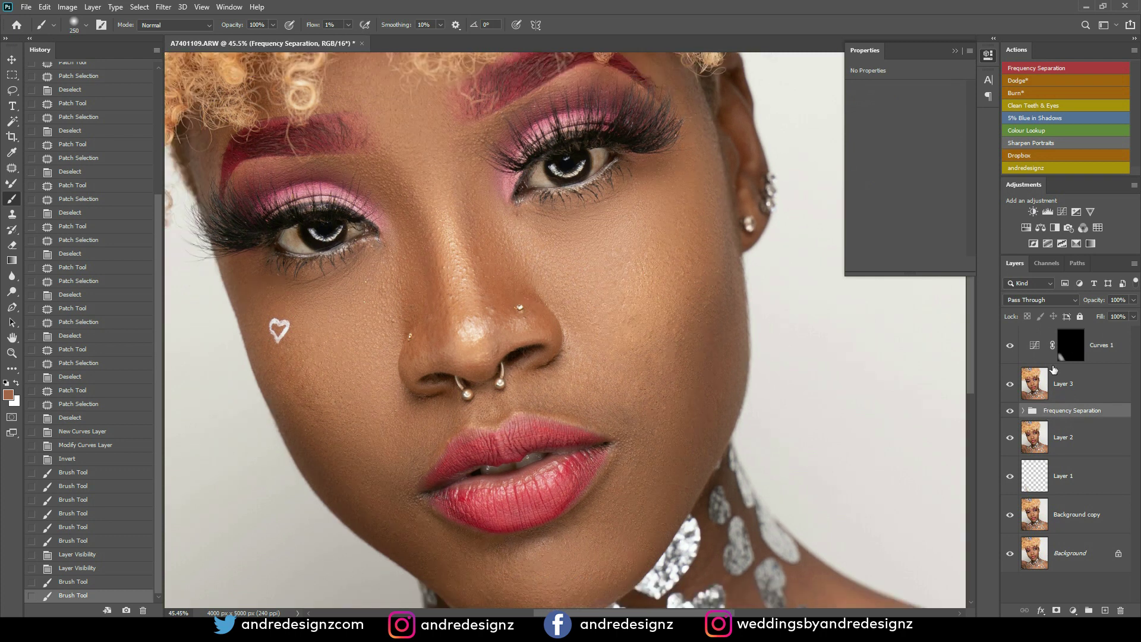
{"action": "right_click", "coordinate": [1075, 416]}
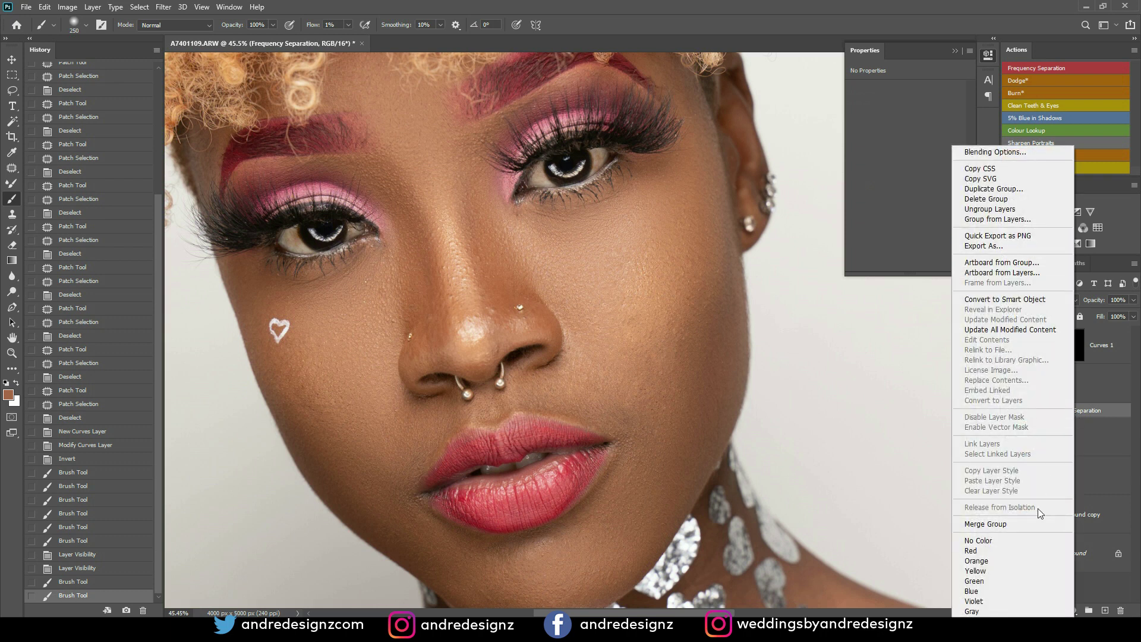
{"action": "left_click", "coordinate": [1009, 524]}
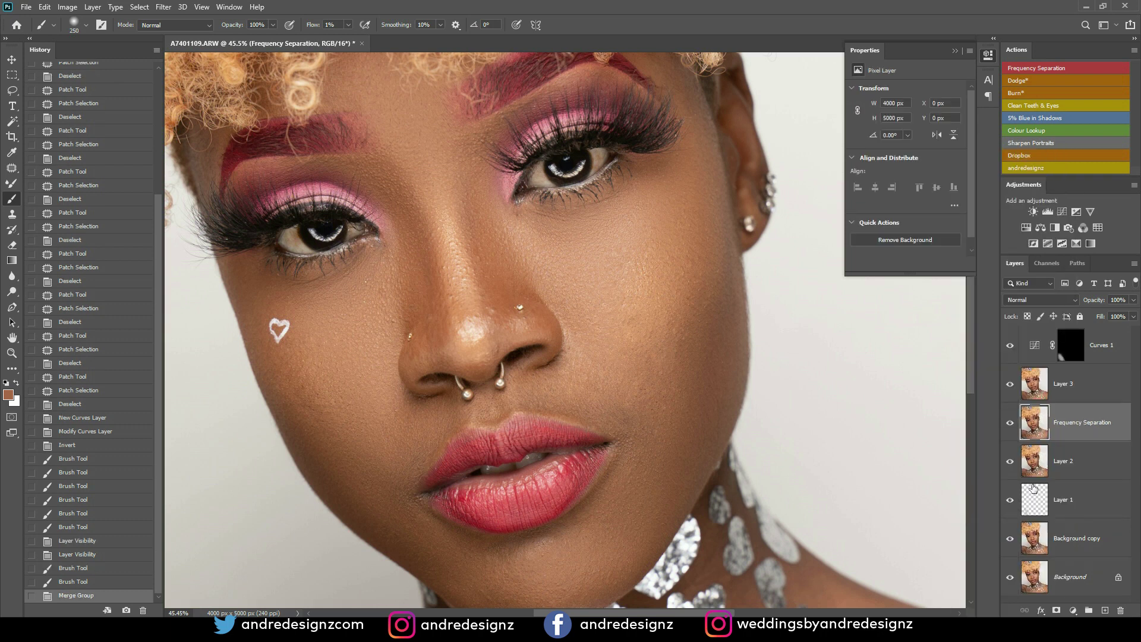
{"action": "left_click", "coordinate": [1106, 340]}
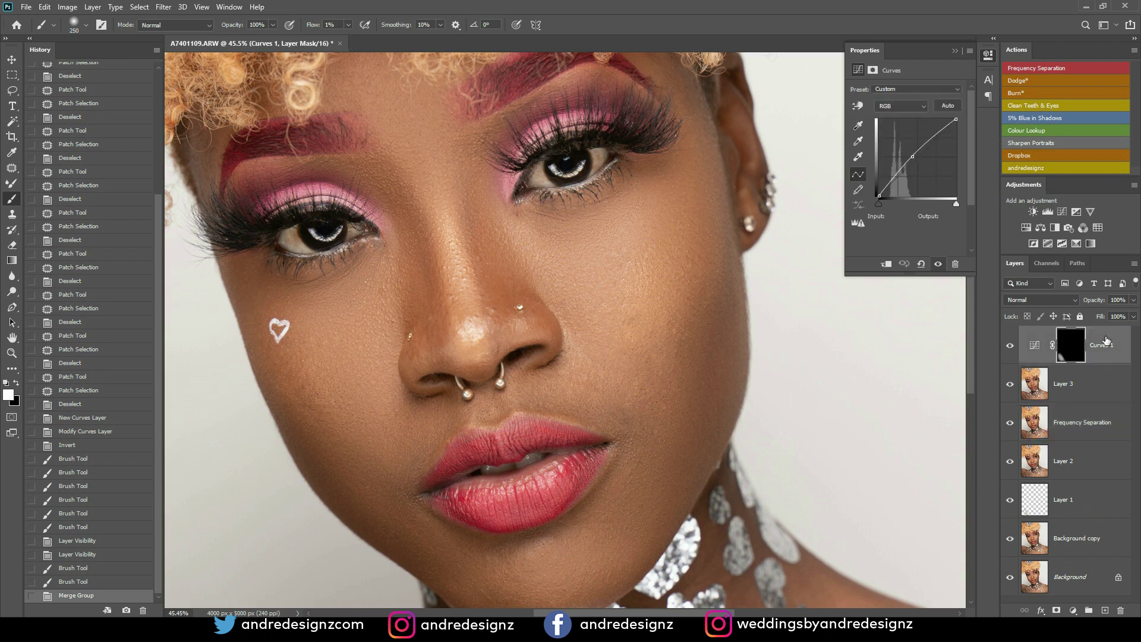
{"action": "key", "text": "ctrl+shift+alt+e"}
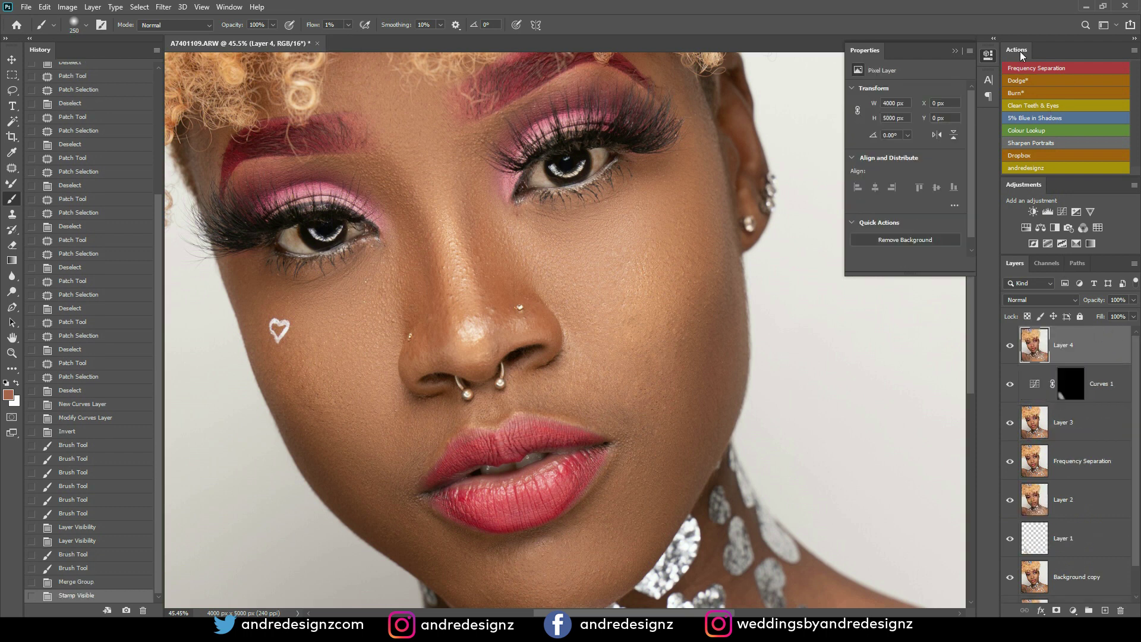
Step: Run the Frequency Separation action on the stamped layer with a 6.4-pixel Gaussian Blur and select its Low* layer
{"action": "left_click", "coordinate": [1026, 70]}
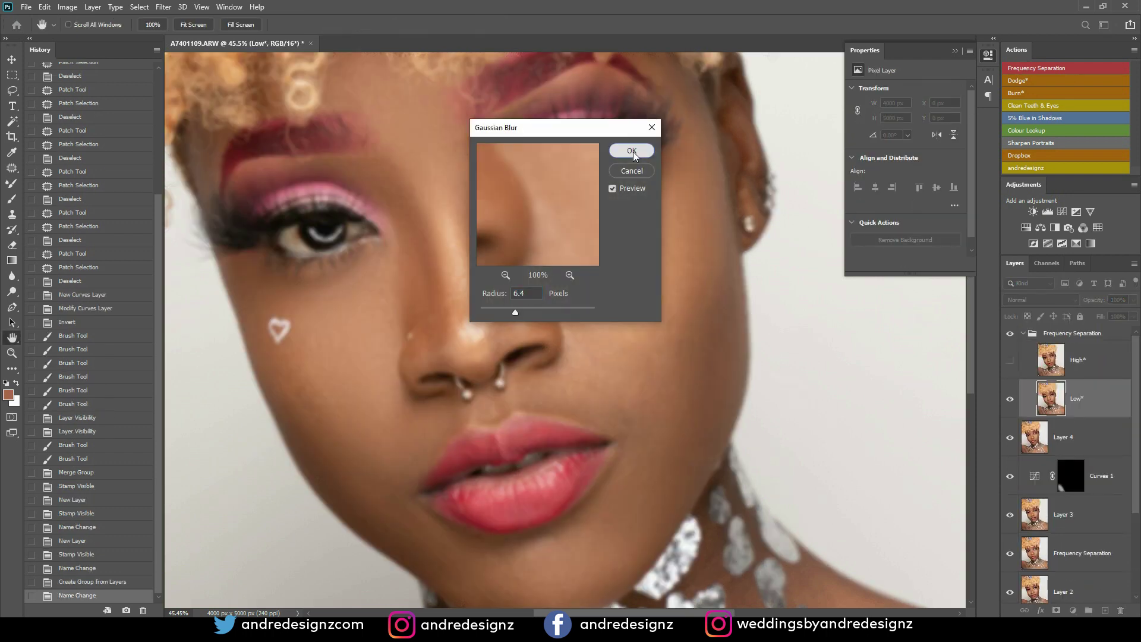
{"action": "left_click", "coordinate": [630, 153]}
{"action": "left_click", "coordinate": [1087, 450]}
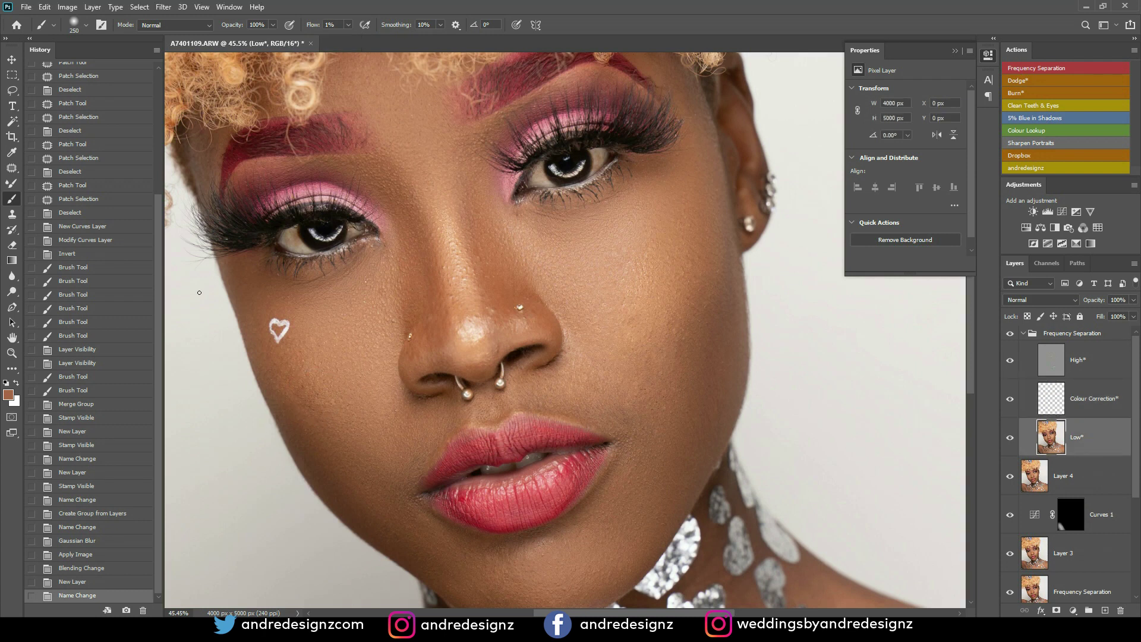
Step: Try to blend the heart-marked cheek on the Low* layer with the Mixer Brush, and undo the strokes
{"action": "key", "text": "shift+b"}
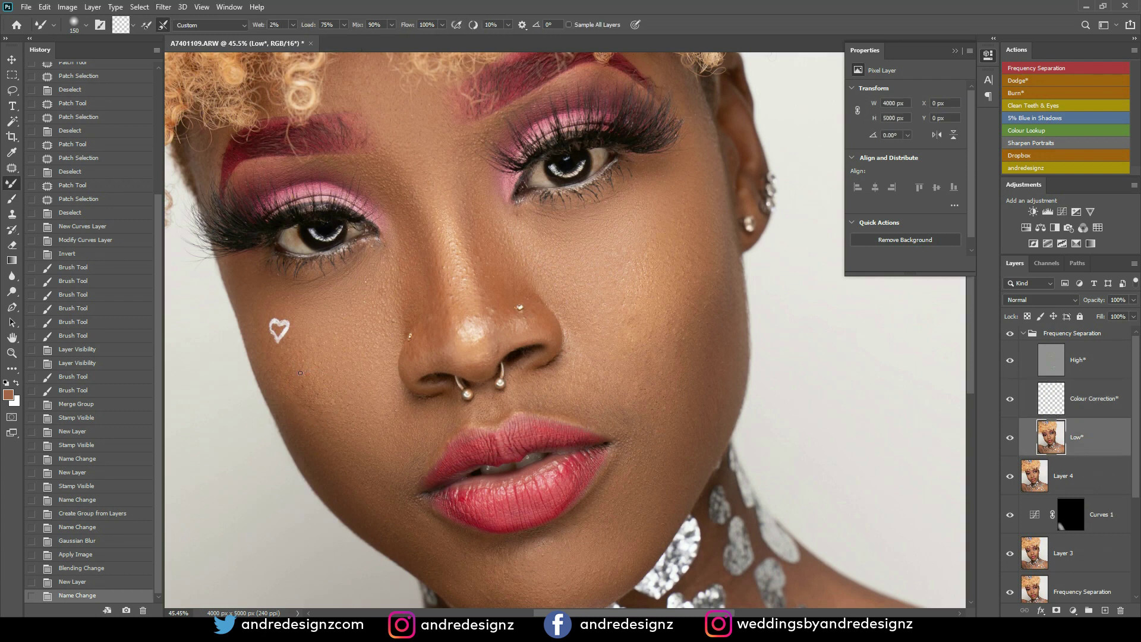
{"action": "mouse_move", "coordinate": [310, 405]}
{"action": "left_mouse_down"}
{"action": "mouse_move", "coordinate": [300, 380]}
{"action": "mouse_move", "coordinate": [313, 415]}
{"action": "left_mouse_up"}
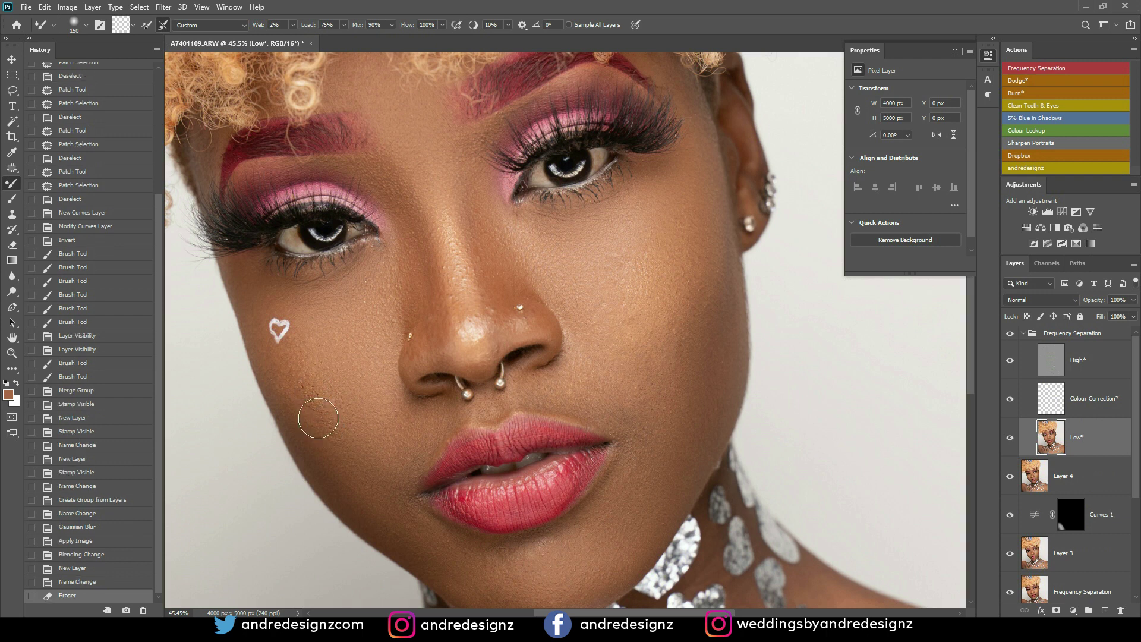
{"action": "key", "text": "ctrl+z"}
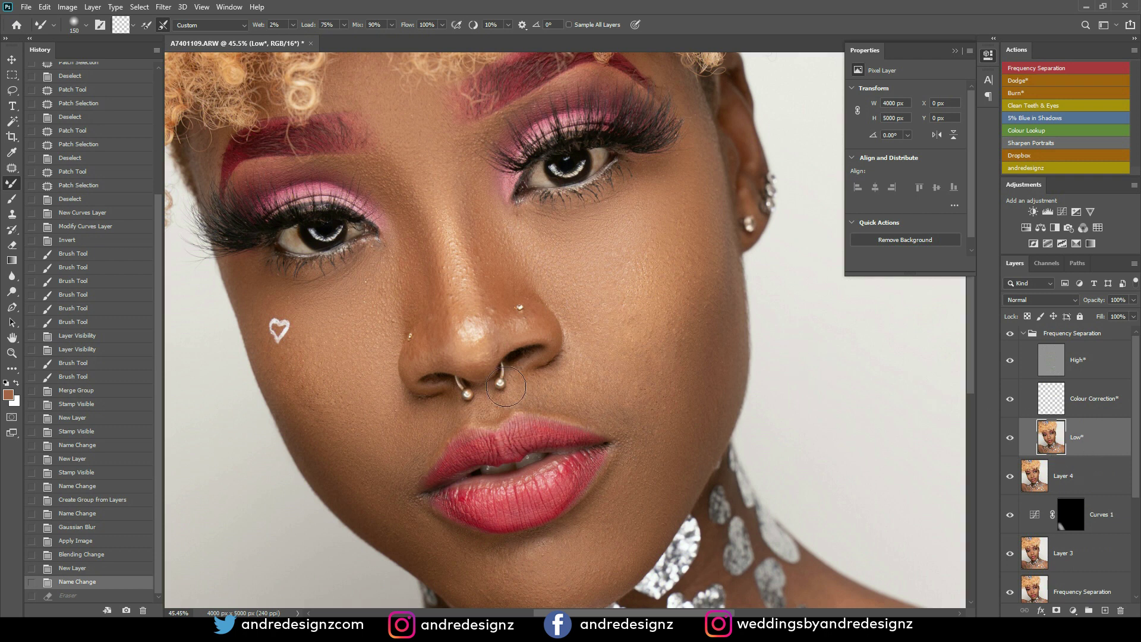
{"action": "mouse_move", "coordinate": [342, 400]}
{"action": "left_mouse_down"}
{"action": "mouse_move", "coordinate": [310, 420]}
{"action": "mouse_move", "coordinate": [311, 403]}
{"action": "mouse_move", "coordinate": [307, 414]}
{"action": "mouse_move", "coordinate": [342, 411]}
{"action": "mouse_move", "coordinate": [316, 419]}
{"action": "mouse_move", "coordinate": [313, 368]}
{"action": "mouse_move", "coordinate": [384, 357]}
{"action": "left_mouse_up"}
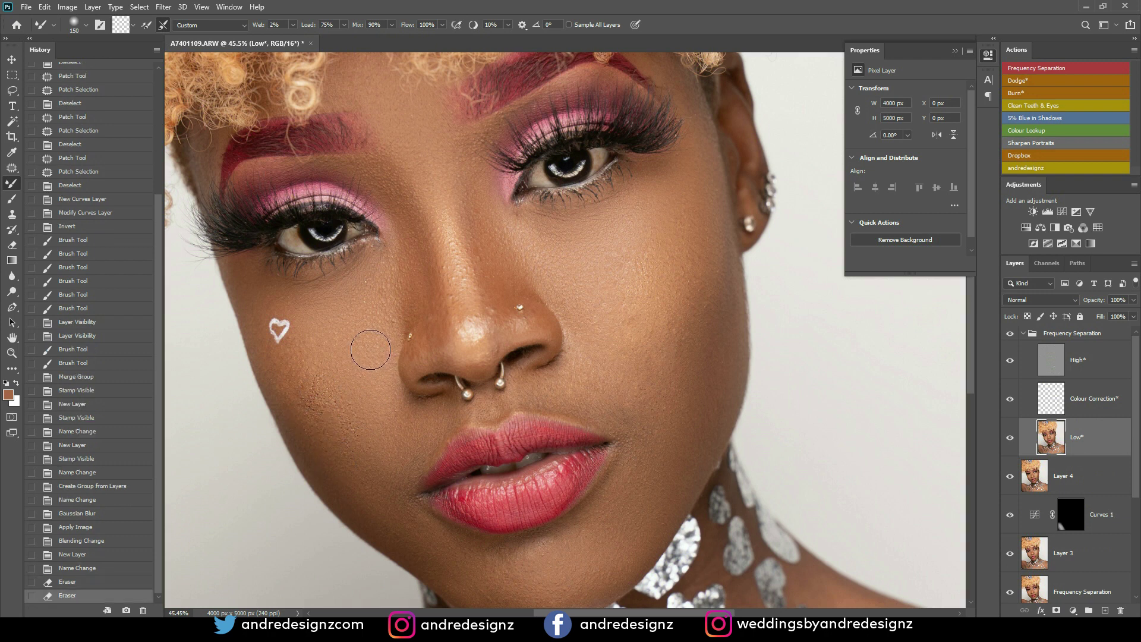
{"action": "key", "text": "ctrl+z"}
{"action": "key", "text": "ctrl+z"}
{"action": "key", "text": "ctrl+z"}
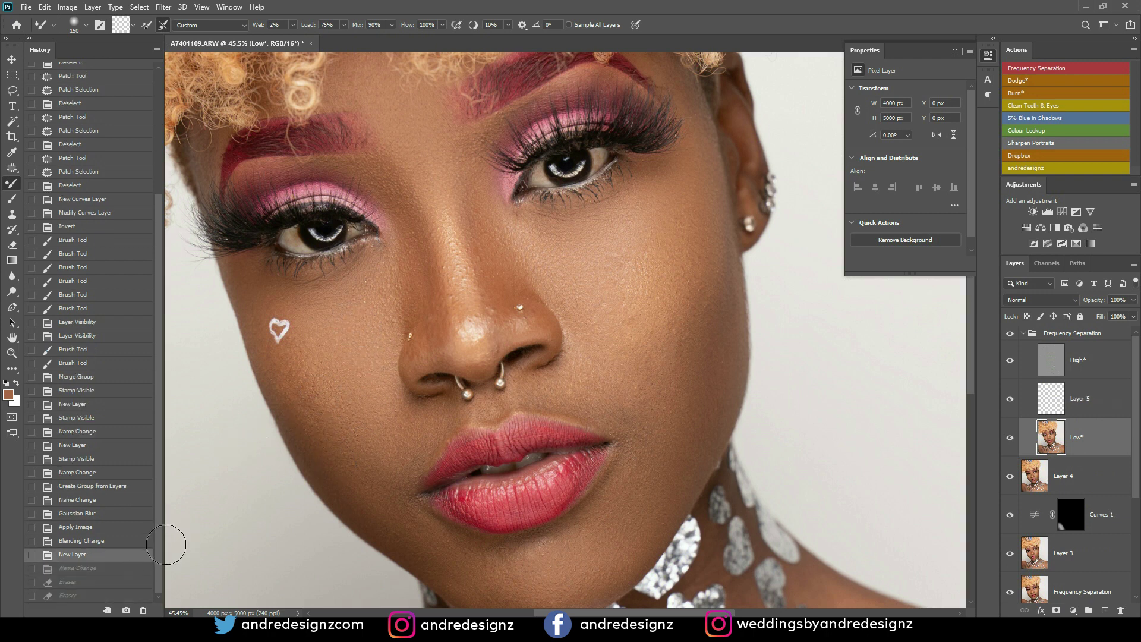
{"action": "left_click", "coordinate": [119, 571]}
{"action": "left_click", "coordinate": [122, 554]}
{"action": "key", "text": "space"}
{"action": "left_click", "coordinate": [82, 27]}
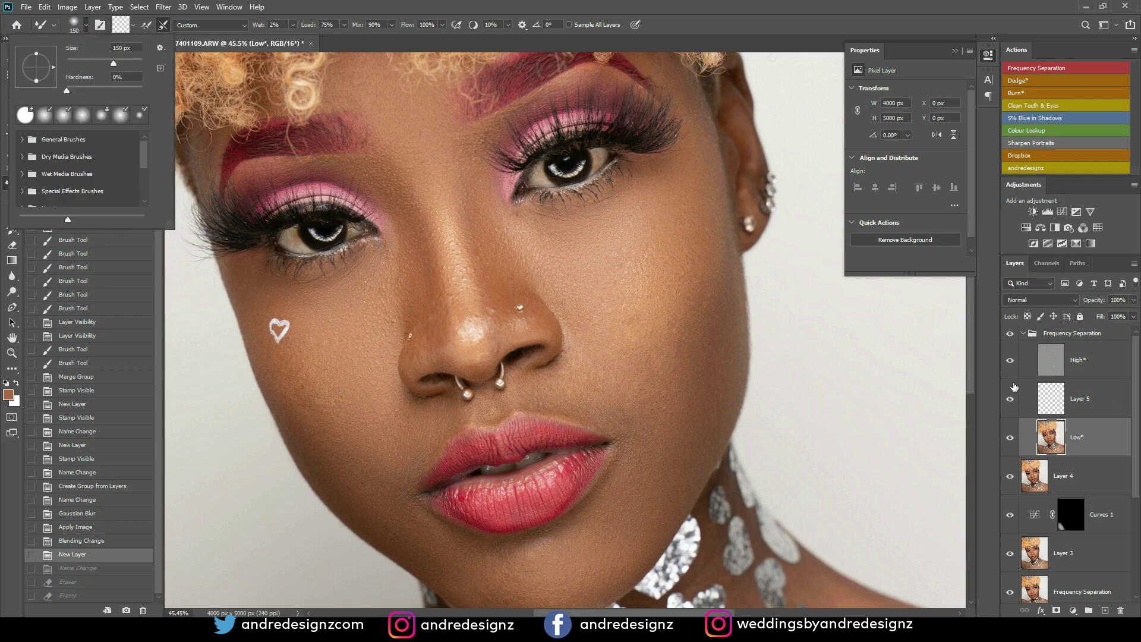
Step: Merge everything from the Frequency Separation group down to Background copy into one layer and compare it with the original Background
{"action": "left_click", "coordinate": [1096, 337]}
{"action": "scroll", "coordinate": [1099, 416], "scroll_direction": "down", "scroll_amount": 4}
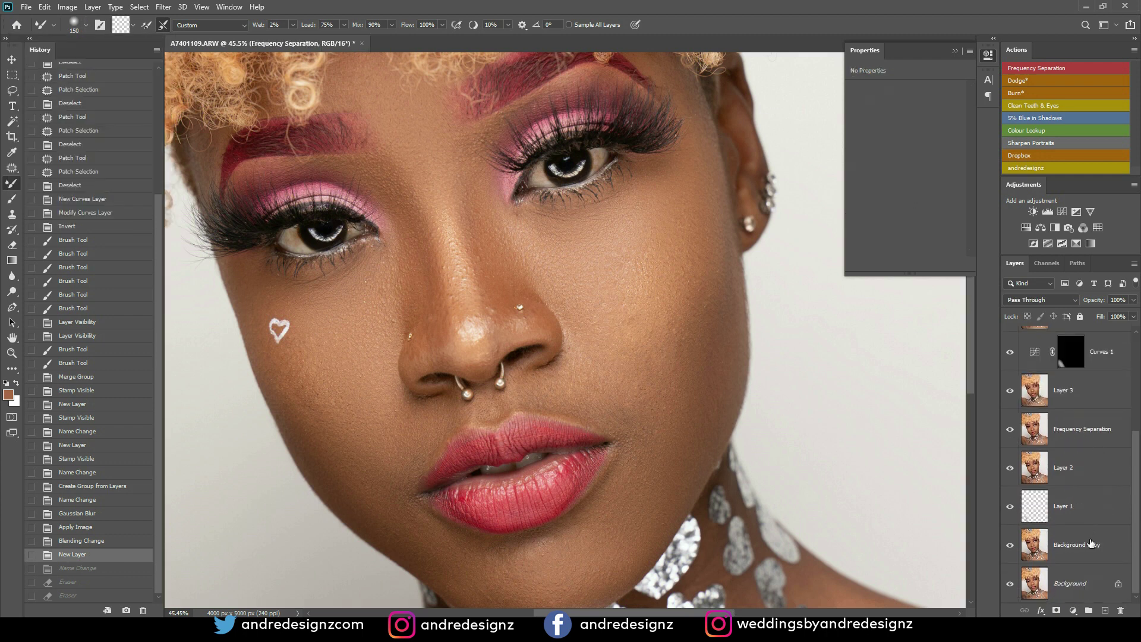
{"action": "left_click", "coordinate": [1091, 544], "text": "shift"}
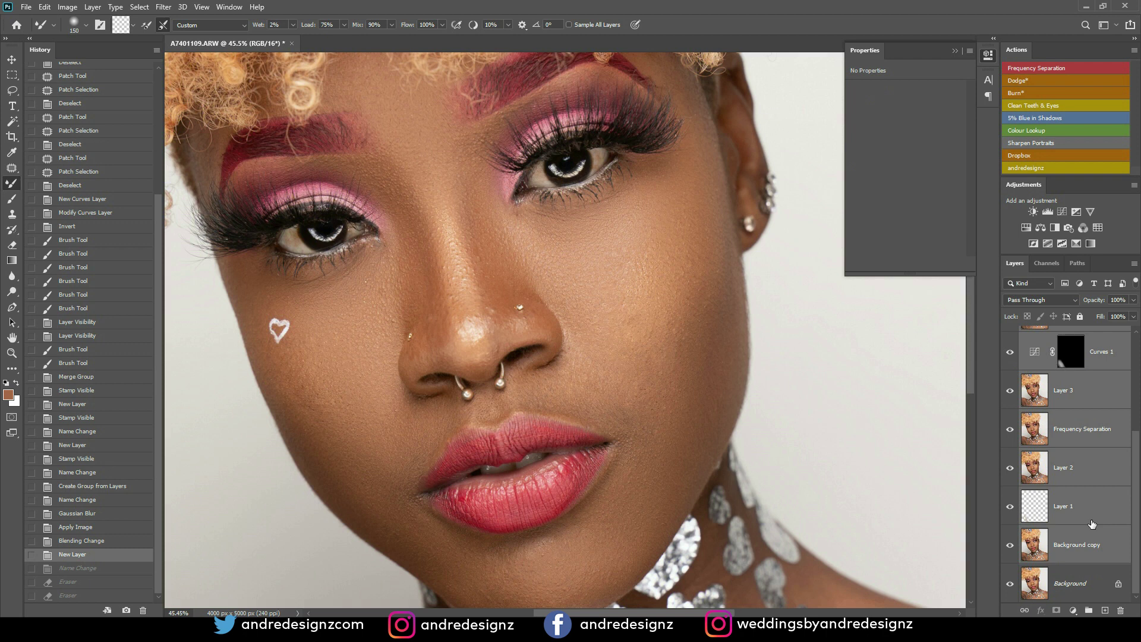
{"action": "key", "text": "ctrl+e"}
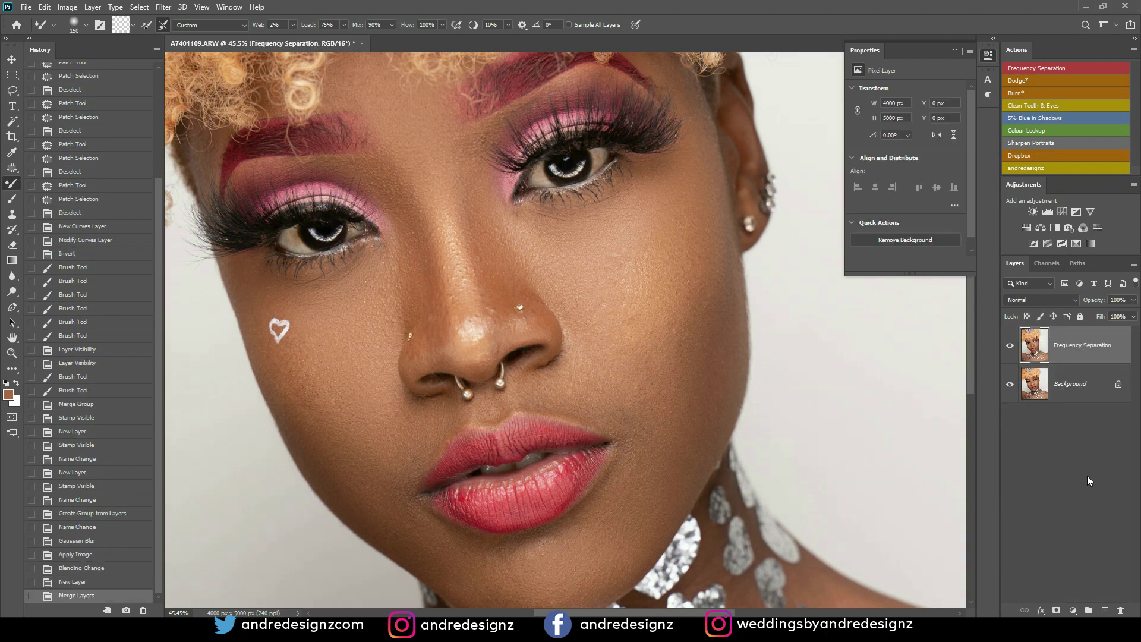
{"action": "left_click", "coordinate": [1009, 345]}
{"action": "left_click", "coordinate": [1012, 347]}
{"action": "left_click", "coordinate": [1012, 347]}
{"action": "left_click", "coordinate": [1012, 346]}
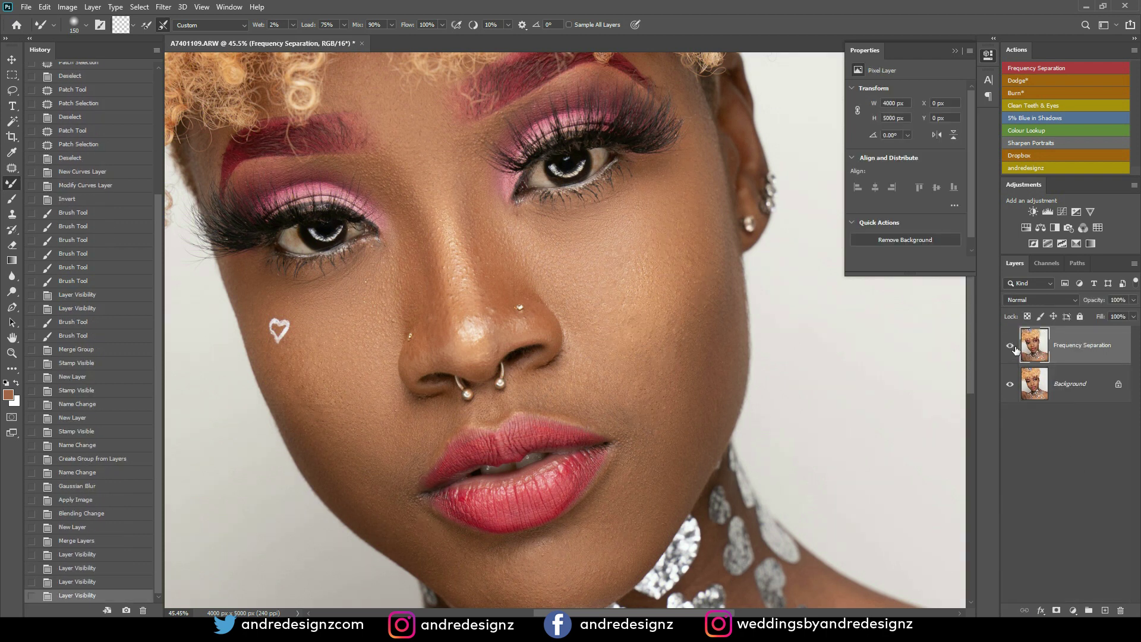
Step: Run the Frequency Separation action on the merged layer and blend the heart-marked cheek on the Low* layer with the Mixer Brush
{"action": "left_click", "coordinate": [1040, 68]}
{"action": "left_click", "coordinate": [622, 150]}
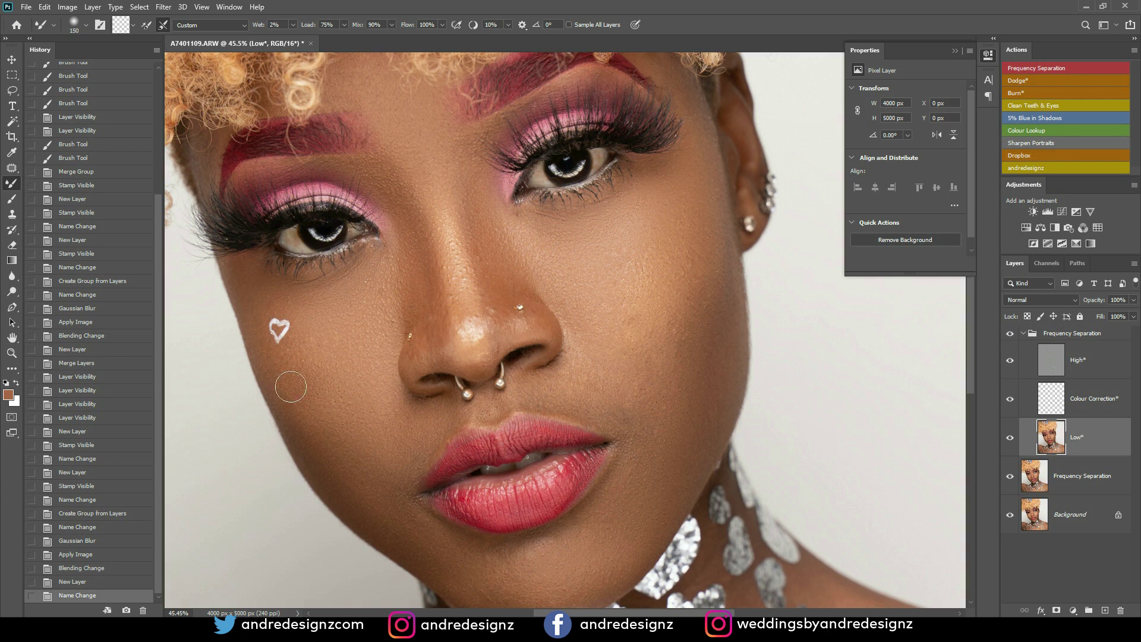
{"action": "left_click_drag", "start_coordinate": [333, 403], "coordinate": [348, 334]}
{"action": "mouse_move", "coordinate": [375, 293]}
{"action": "left_mouse_down"}
{"action": "mouse_move", "coordinate": [364, 340]}
{"action": "mouse_move", "coordinate": [328, 379]}
{"action": "mouse_move", "coordinate": [378, 457]}
{"action": "left_mouse_up"}
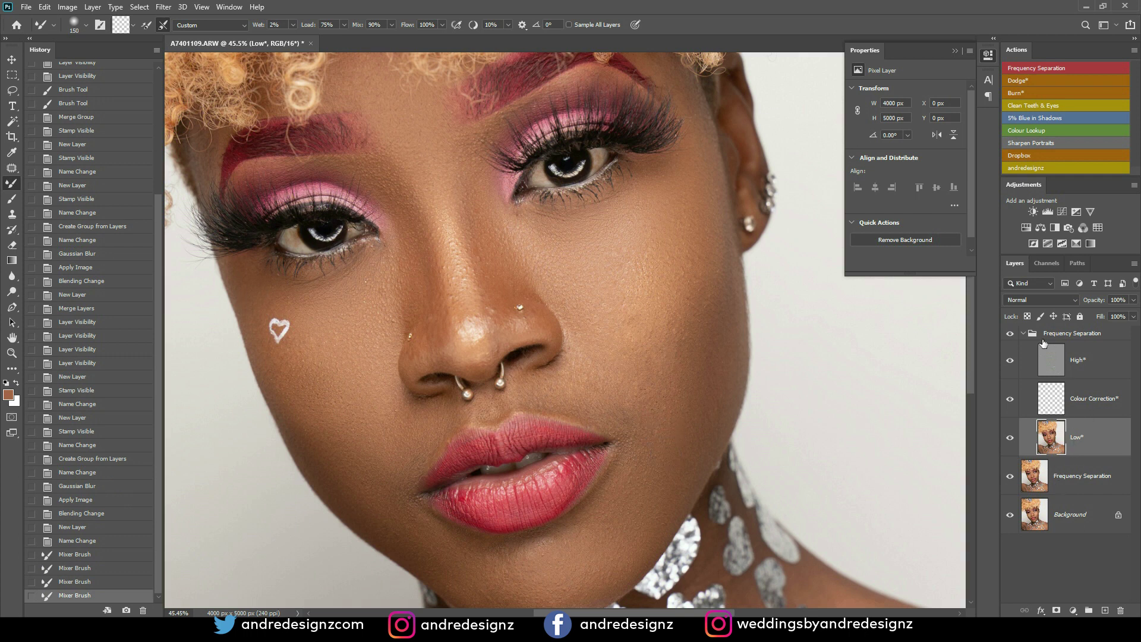
Step: Collapse the Frequency Separation group and add the Dodge* and Burn* adjustment layers above it with their actions
{"action": "left_click", "coordinate": [1026, 334]}
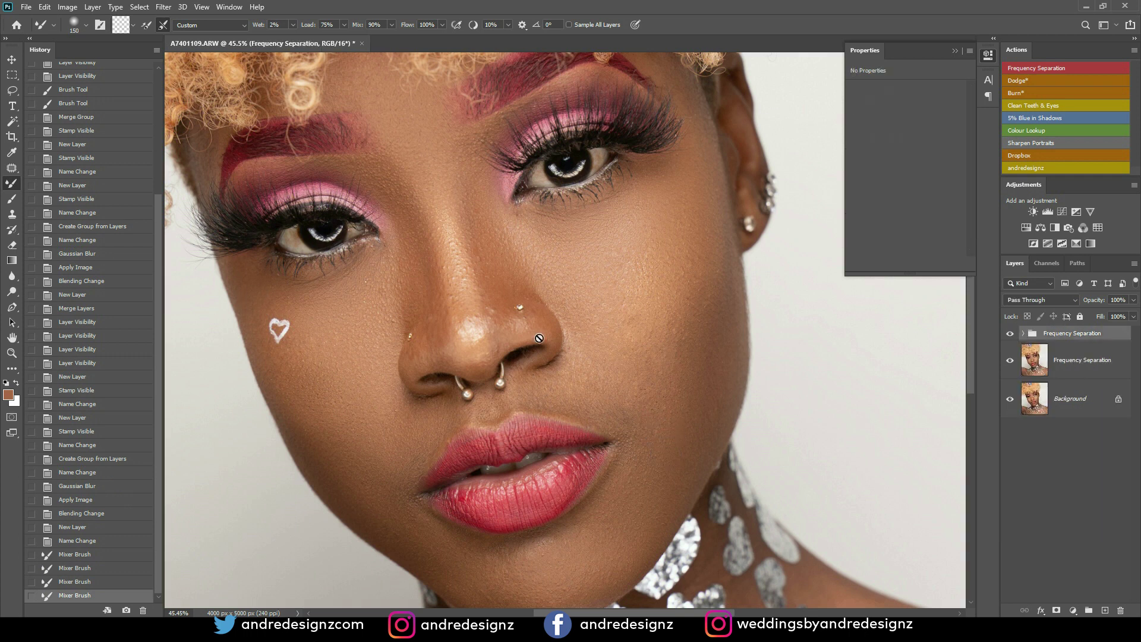
{"action": "scroll", "coordinate": [539, 338], "scroll_direction": "down", "scroll_amount": 3}
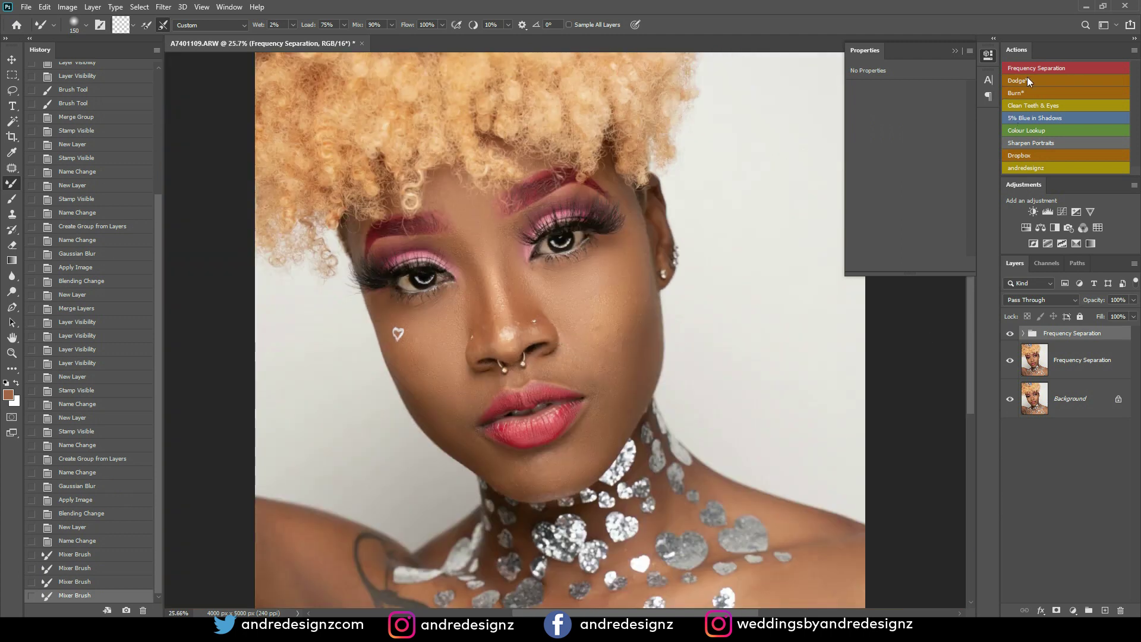
{"action": "left_click", "coordinate": [1028, 79]}
{"action": "left_click", "coordinate": [1022, 92]}
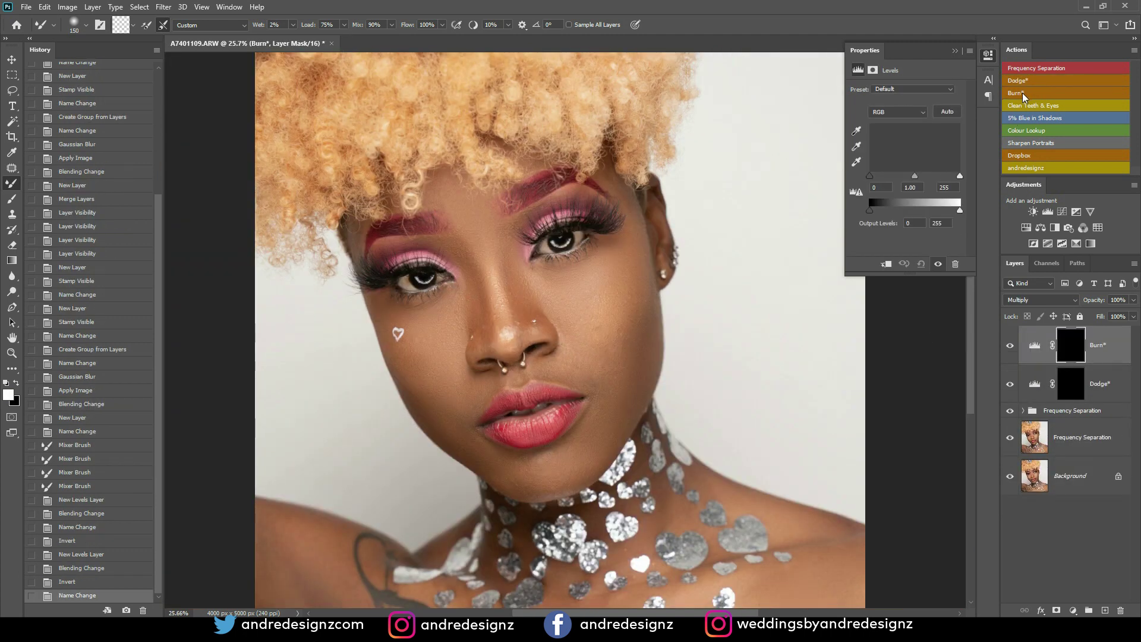
Step: Paint white on the Dodge* mask with the Brush at 1% flow to brighten the cheeks, central forehead and chin, checking the layer's effect
{"action": "left_click", "coordinate": [1074, 386]}
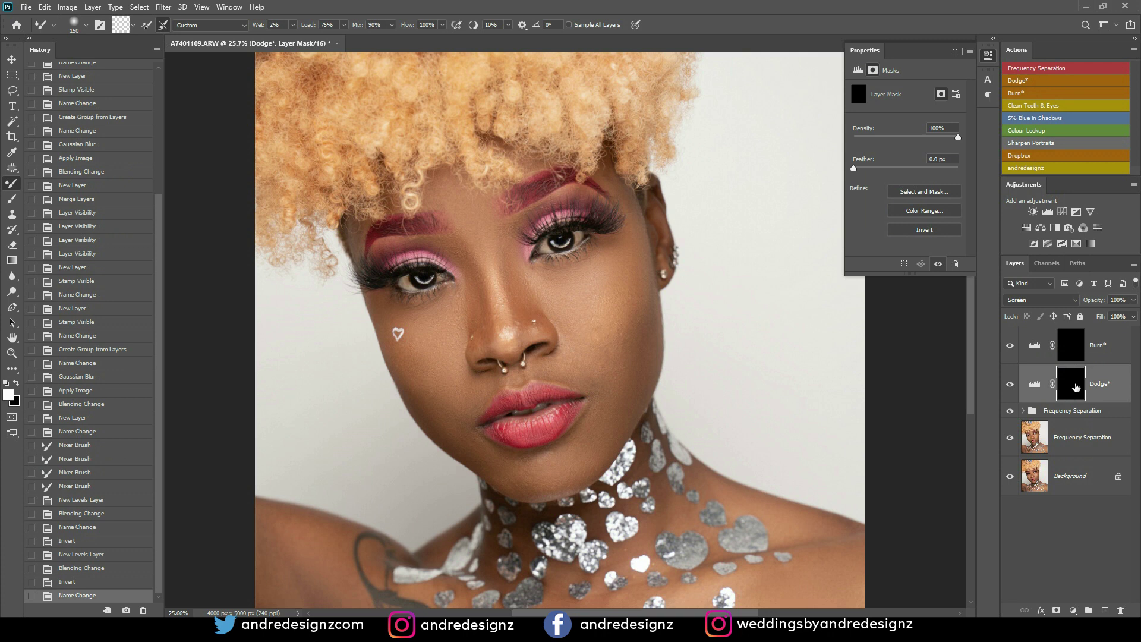
{"action": "key", "text": "b"}
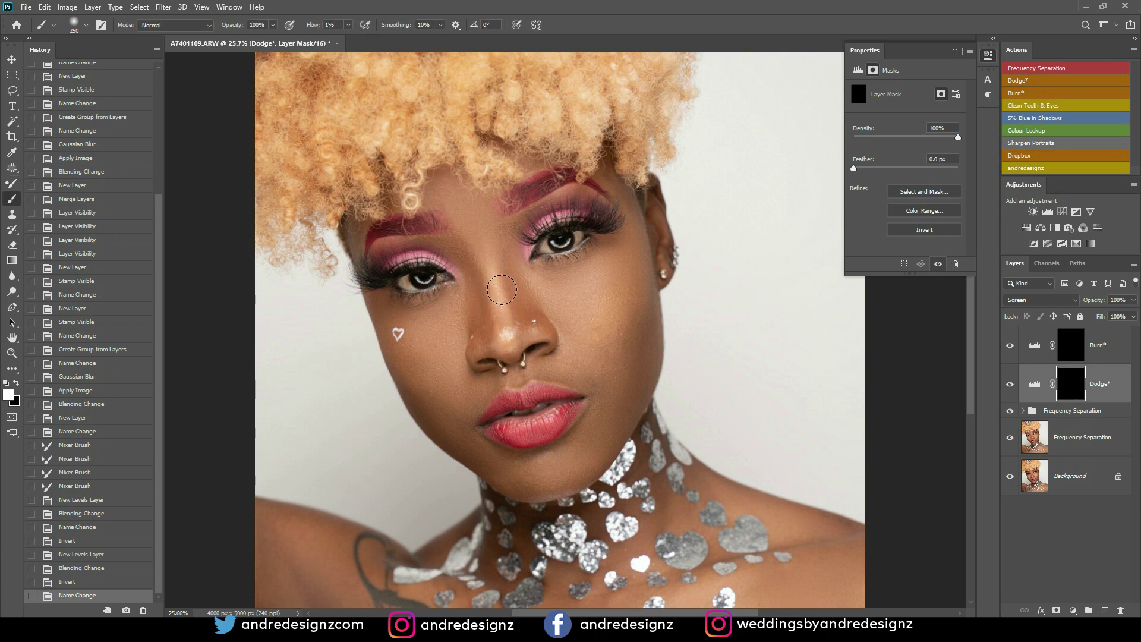
{"action": "mouse_move", "coordinate": [597, 284]}
{"action": "left_mouse_down"}
{"action": "mouse_move", "coordinate": [566, 285]}
{"action": "mouse_move", "coordinate": [604, 263]}
{"action": "mouse_move", "coordinate": [593, 285]}
{"action": "left_mouse_up"}
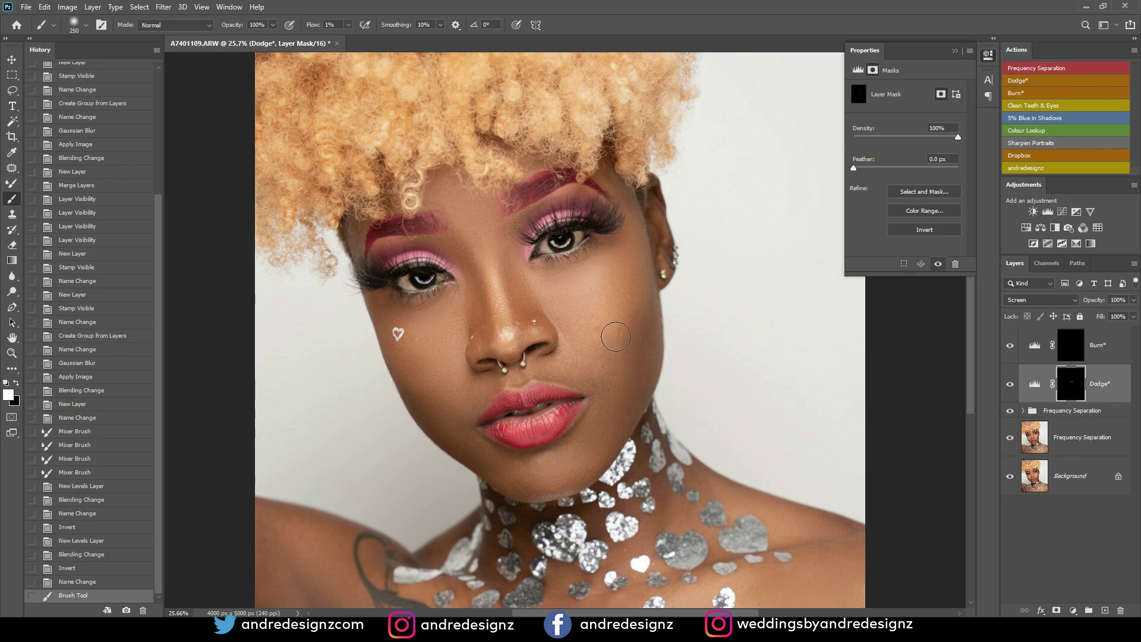
{"action": "mouse_move", "coordinate": [604, 368]}
{"action": "left_mouse_down"}
{"action": "mouse_move", "coordinate": [608, 323]}
{"action": "mouse_move", "coordinate": [609, 334]}
{"action": "left_mouse_up"}
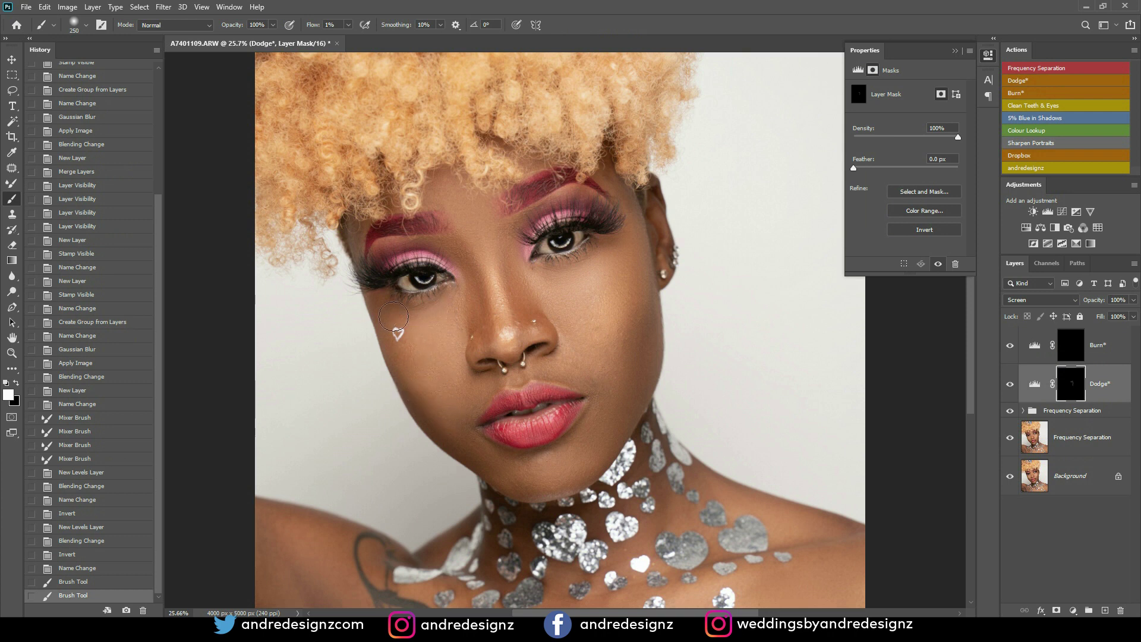
{"action": "left_click_drag", "start_coordinate": [399, 337], "coordinate": [408, 345]}
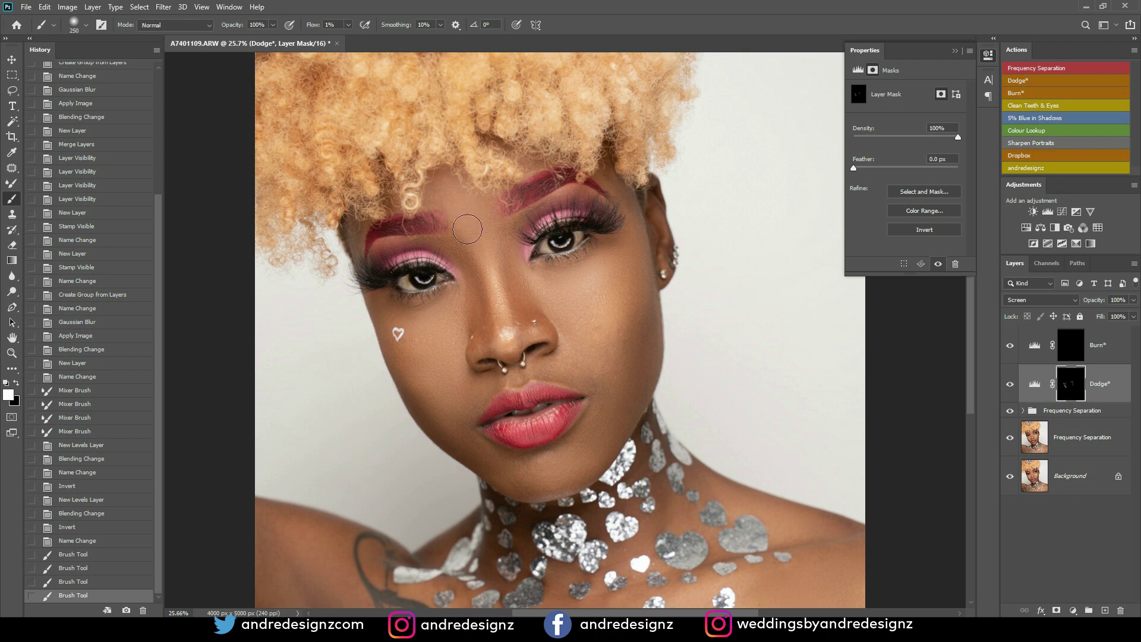
{"action": "left_click_drag", "start_coordinate": [473, 200], "coordinate": [471, 217]}
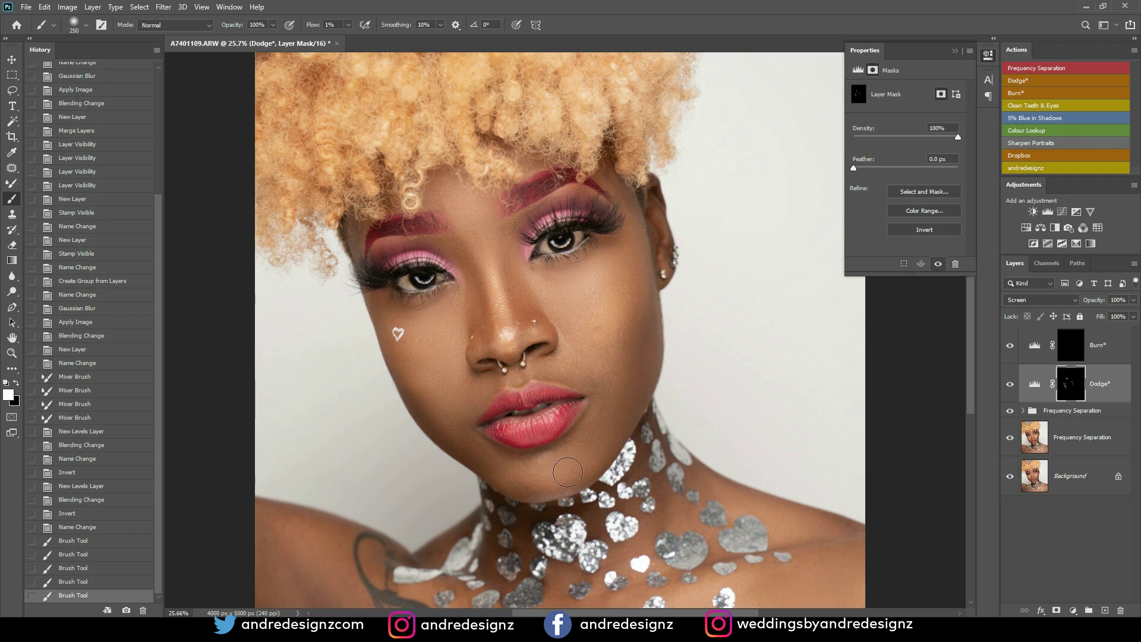
{"action": "left_click_drag", "start_coordinate": [527, 493], "coordinate": [568, 478]}
{"action": "left_click", "coordinate": [1010, 386]}
{"action": "left_click", "coordinate": [1009, 387]}
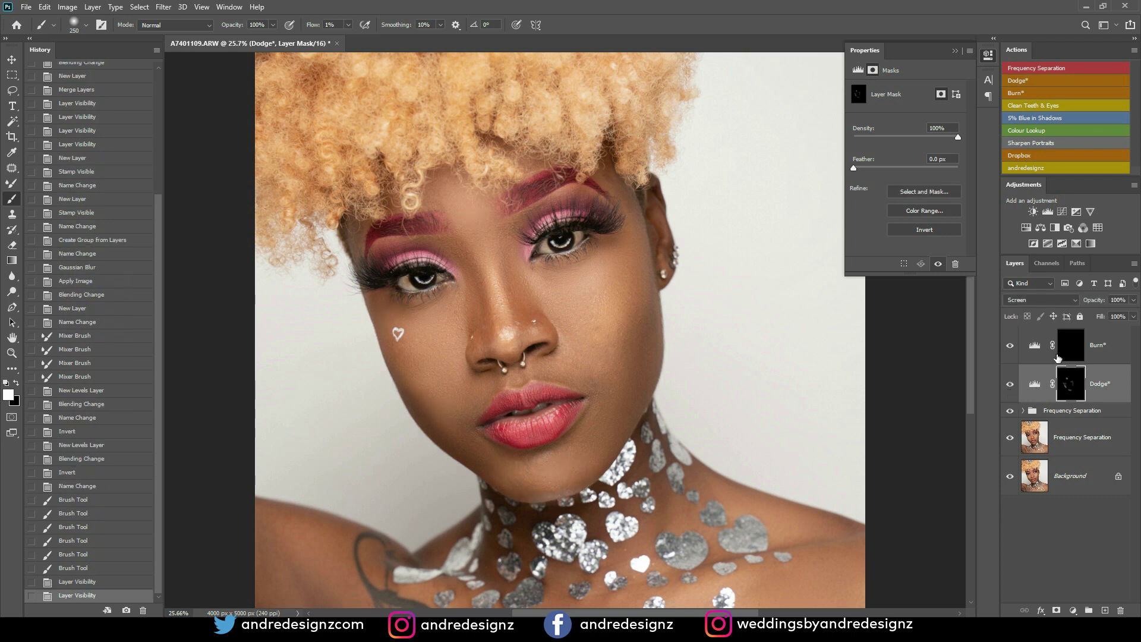
{"action": "mouse_move", "coordinate": [420, 370]}
{"action": "left_mouse_down"}
{"action": "mouse_move", "coordinate": [414, 347]}
{"action": "mouse_move", "coordinate": [457, 384]}
{"action": "left_mouse_up"}
Step: Paint white on the Burn* mask to deepen the sides of the nose, both jaw and cheek contours, and the eyelids
{"action": "left_click", "coordinate": [1083, 352]}
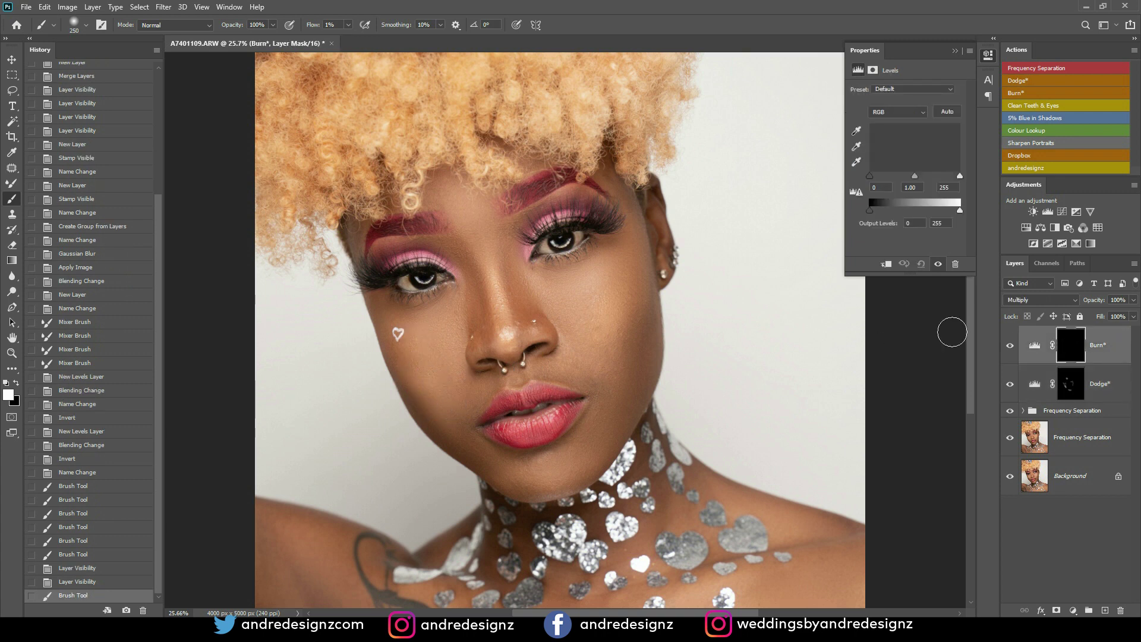
{"action": "mouse_move", "coordinate": [541, 239]}
{"action": "left_mouse_down"}
{"action": "mouse_move", "coordinate": [526, 280]}
{"action": "mouse_move", "coordinate": [502, 253]}
{"action": "mouse_move", "coordinate": [519, 279]}
{"action": "mouse_move", "coordinate": [508, 256]}
{"action": "mouse_move", "coordinate": [511, 283]}
{"action": "mouse_move", "coordinate": [464, 271]}
{"action": "left_mouse_up"}
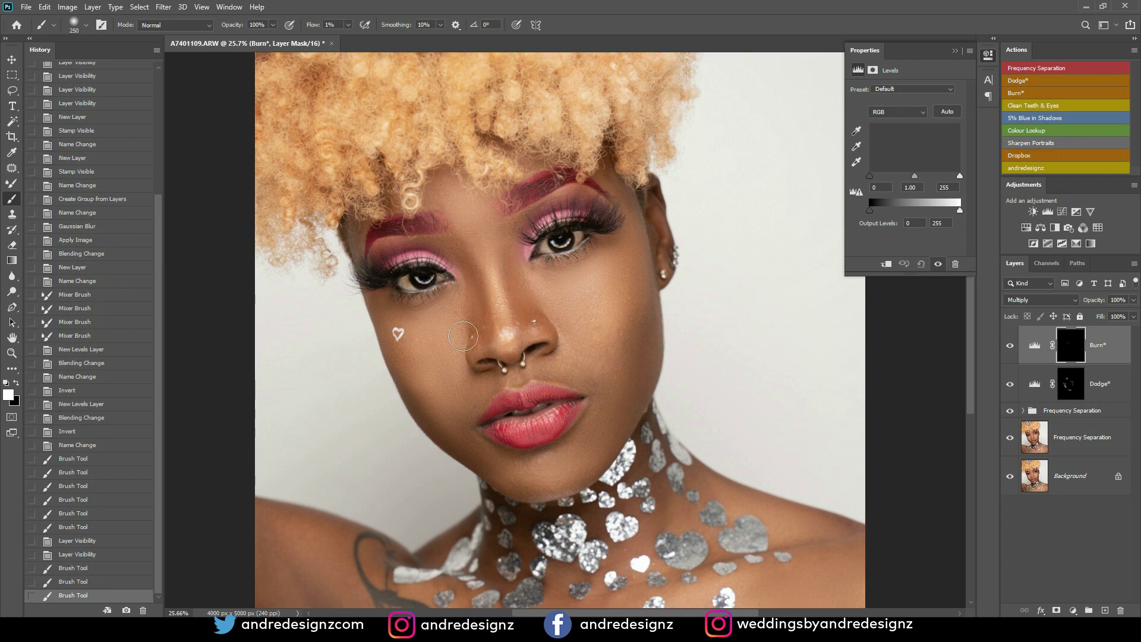
{"action": "left_click_drag", "start_coordinate": [422, 399], "coordinate": [403, 369]}
{"action": "mouse_move", "coordinate": [403, 368]}
{"action": "left_mouse_down"}
{"action": "mouse_move", "coordinate": [416, 397]}
{"action": "mouse_move", "coordinate": [496, 466]}
{"action": "left_mouse_up"}
{"action": "mouse_move", "coordinate": [649, 389]}
{"action": "left_mouse_down"}
{"action": "mouse_move", "coordinate": [636, 377]}
{"action": "mouse_move", "coordinate": [643, 285]}
{"action": "left_mouse_up"}
{"action": "left_click_drag", "start_coordinate": [639, 267], "coordinate": [630, 230]}
{"action": "mouse_move", "coordinate": [635, 364]}
{"action": "left_mouse_down"}
{"action": "mouse_move", "coordinate": [604, 446]}
{"action": "mouse_move", "coordinate": [640, 339]}
{"action": "left_mouse_up"}
{"action": "left_click", "coordinate": [602, 450]}
{"action": "left_click_drag", "start_coordinate": [628, 285], "coordinate": [633, 269]}
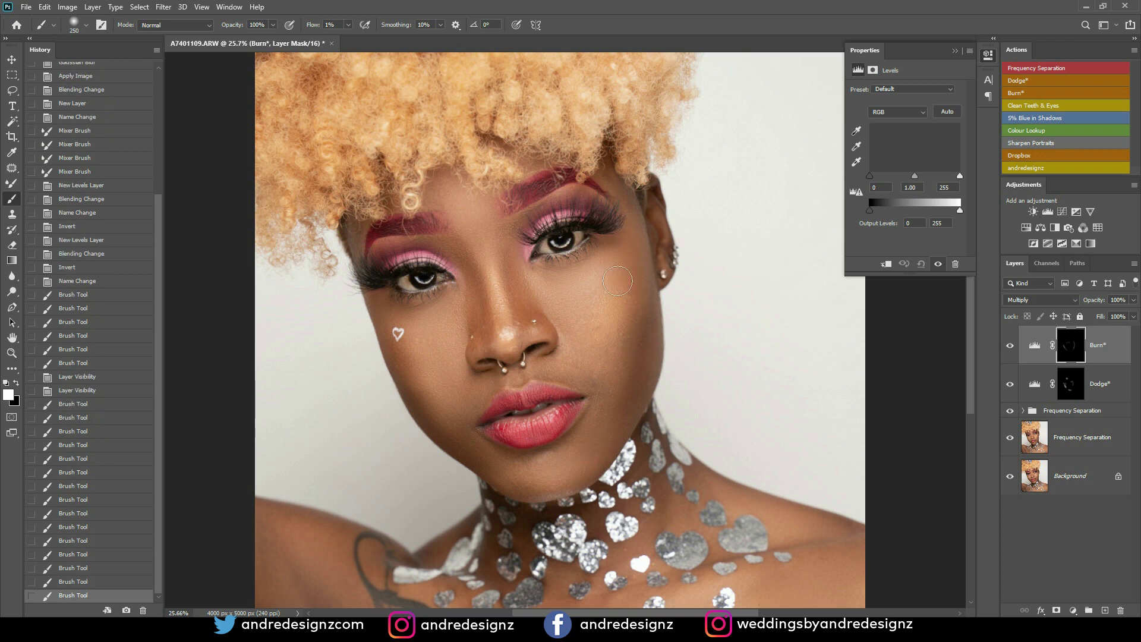
{"action": "left_click_drag", "start_coordinate": [574, 199], "coordinate": [559, 220]}
{"action": "mouse_move", "coordinate": [419, 244]}
{"action": "left_mouse_down"}
{"action": "mouse_move", "coordinate": [442, 242]}
{"action": "mouse_move", "coordinate": [426, 261]}
{"action": "left_mouse_up"}
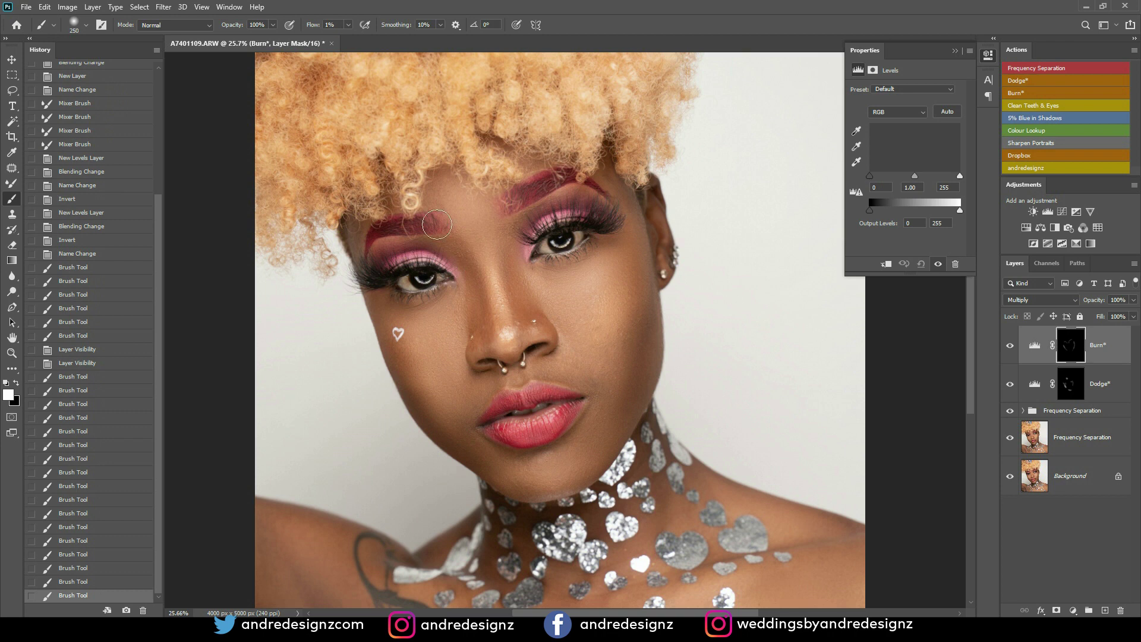
Step: Deepen the heart-marked cheek and its outer contour further on the Burn* mask, and compare the image with and without the layer
{"action": "scroll", "coordinate": [445, 269], "scroll_direction": "down", "scroll_amount": 3}
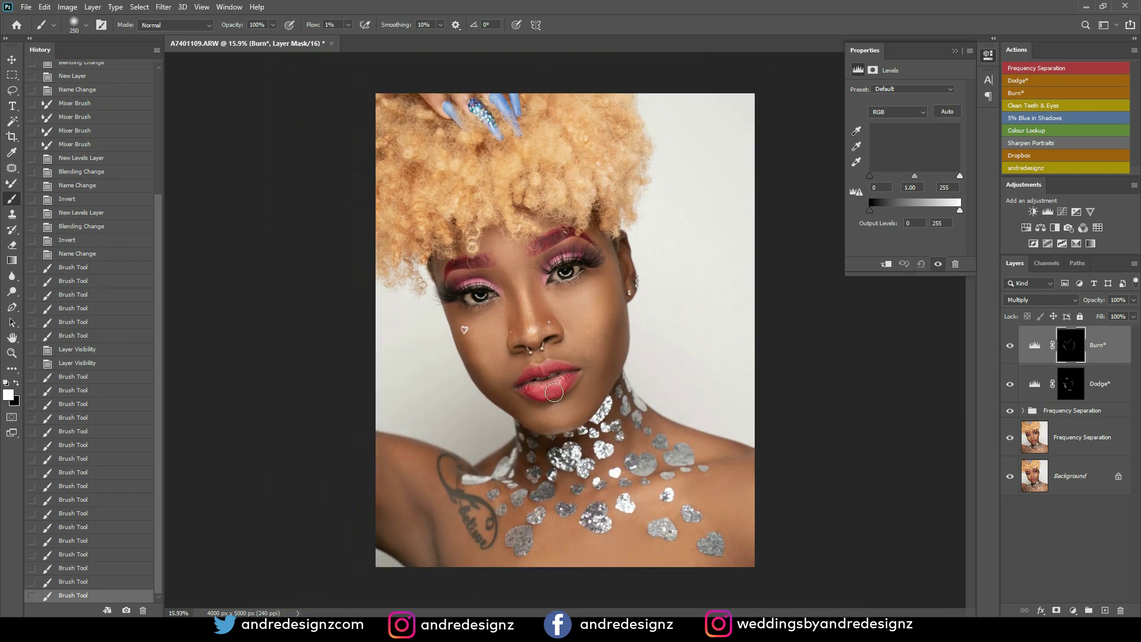
{"action": "scroll", "coordinate": [512, 357], "scroll_direction": "up", "scroll_amount": 2}
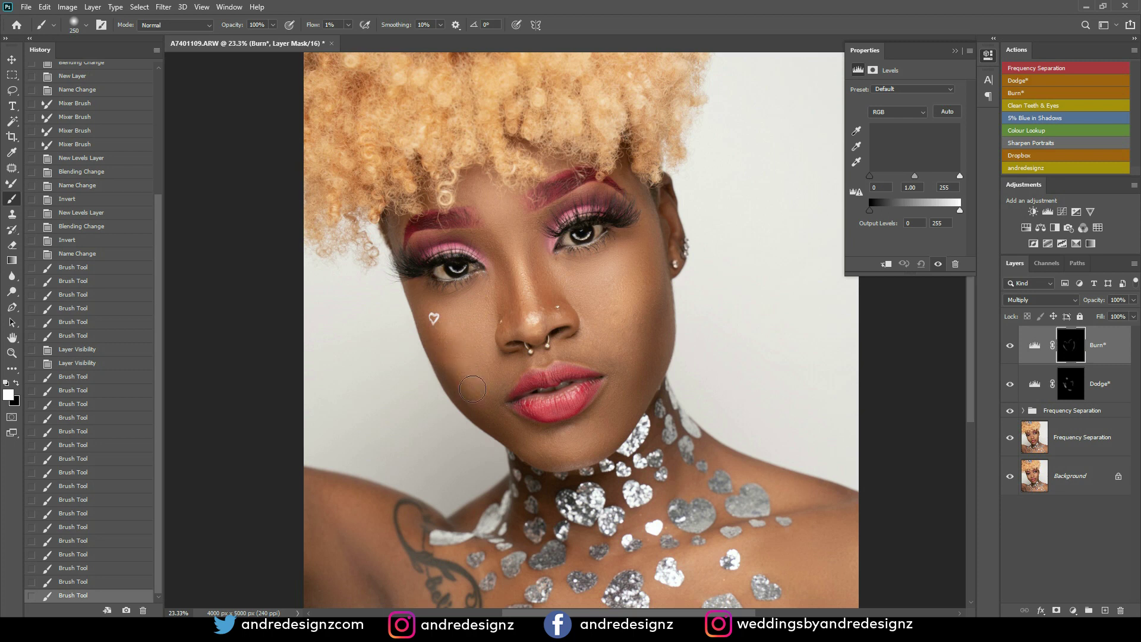
{"action": "mouse_move", "coordinate": [457, 371]}
{"action": "left_mouse_down"}
{"action": "mouse_move", "coordinate": [439, 333]}
{"action": "mouse_move", "coordinate": [469, 371]}
{"action": "mouse_move", "coordinate": [451, 322]}
{"action": "mouse_move", "coordinate": [476, 386]}
{"action": "left_mouse_up"}
{"action": "mouse_move", "coordinate": [455, 335]}
{"action": "left_mouse_down"}
{"action": "mouse_move", "coordinate": [475, 394]}
{"action": "mouse_move", "coordinate": [448, 308]}
{"action": "mouse_move", "coordinate": [478, 397]}
{"action": "mouse_move", "coordinate": [441, 301]}
{"action": "mouse_move", "coordinate": [441, 329]}
{"action": "mouse_move", "coordinate": [429, 306]}
{"action": "mouse_move", "coordinate": [450, 350]}
{"action": "left_mouse_up"}
{"action": "mouse_move", "coordinate": [419, 283]}
{"action": "left_mouse_down"}
{"action": "mouse_move", "coordinate": [465, 374]}
{"action": "mouse_move", "coordinate": [439, 328]}
{"action": "left_mouse_up"}
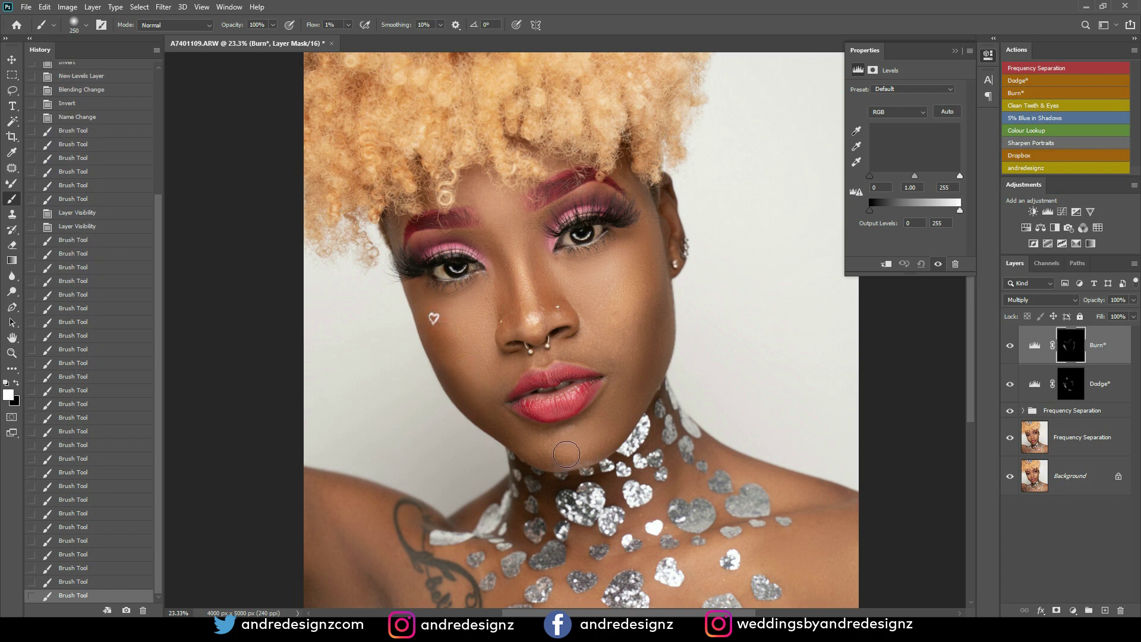
{"action": "scroll", "coordinate": [585, 447], "scroll_direction": "down", "scroll_amount": 4}
{"action": "scroll", "coordinate": [585, 446], "scroll_direction": "up", "scroll_amount": 6}
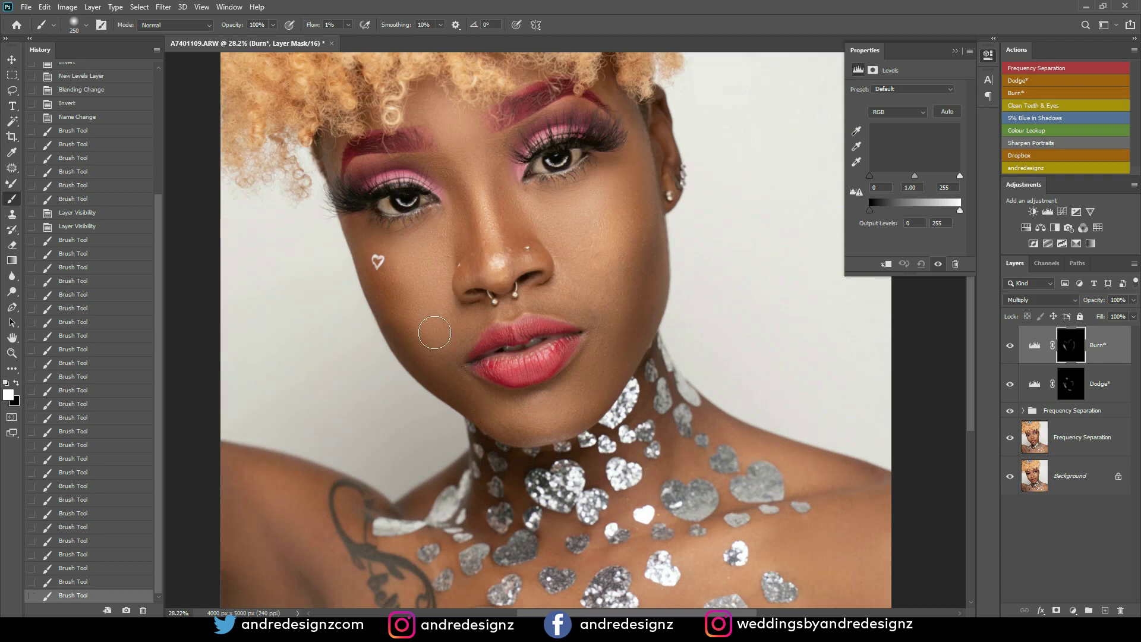
{"action": "left_click", "coordinate": [1010, 347]}
{"action": "left_click", "coordinate": [1009, 346]}
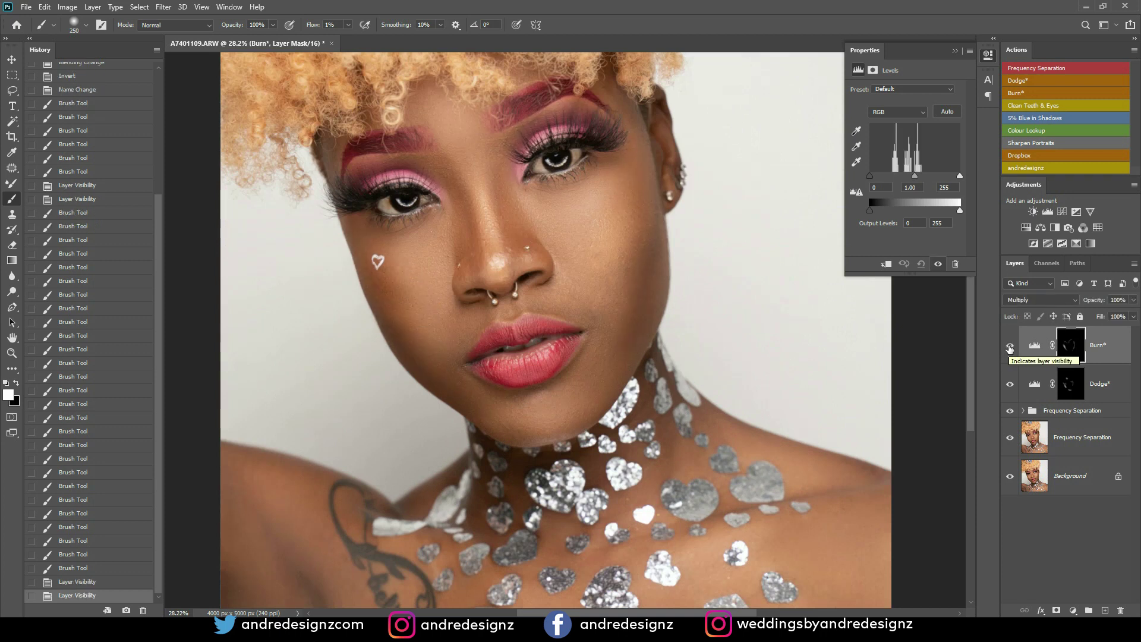
Step: Paint black on the Burn* mask to soften the burn around the heart-marked cheek and the chin, and compare the layer's effect
{"action": "left_click", "coordinate": [16, 385]}
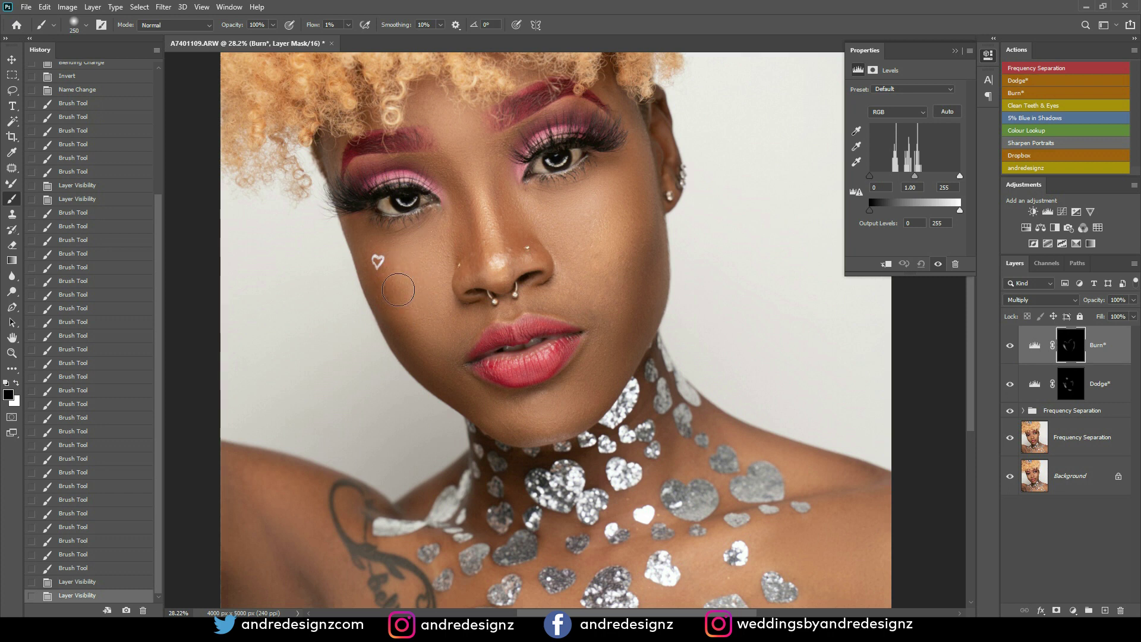
{"action": "left_click", "coordinate": [387, 259]}
{"action": "left_click", "coordinate": [388, 262]}
{"action": "left_click", "coordinate": [392, 271]}
{"action": "left_click", "coordinate": [394, 278]}
{"action": "left_click", "coordinate": [406, 293]}
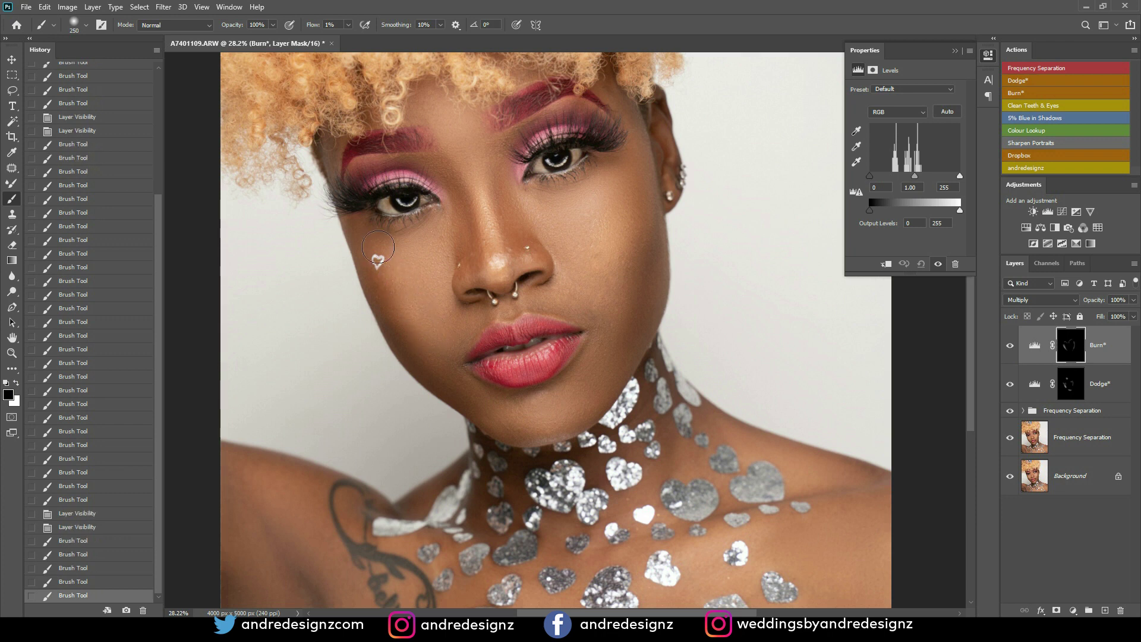
{"action": "left_click", "coordinate": [394, 271]}
{"action": "left_click", "coordinate": [487, 411]}
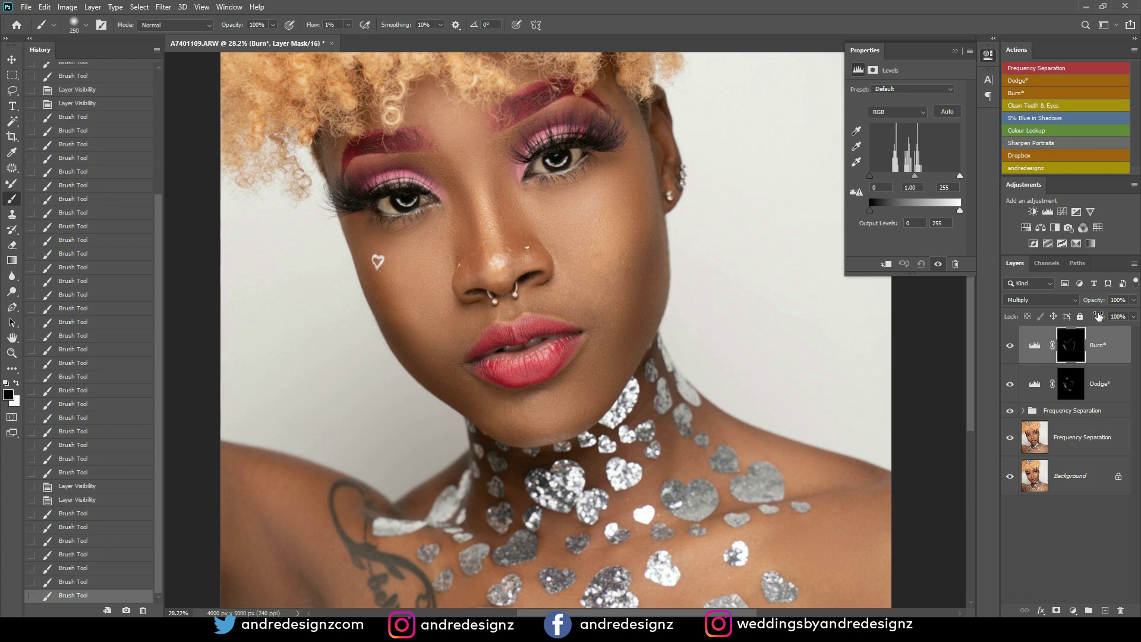
{"action": "left_click", "coordinate": [1009, 347]}
{"action": "left_click", "coordinate": [1009, 347]}
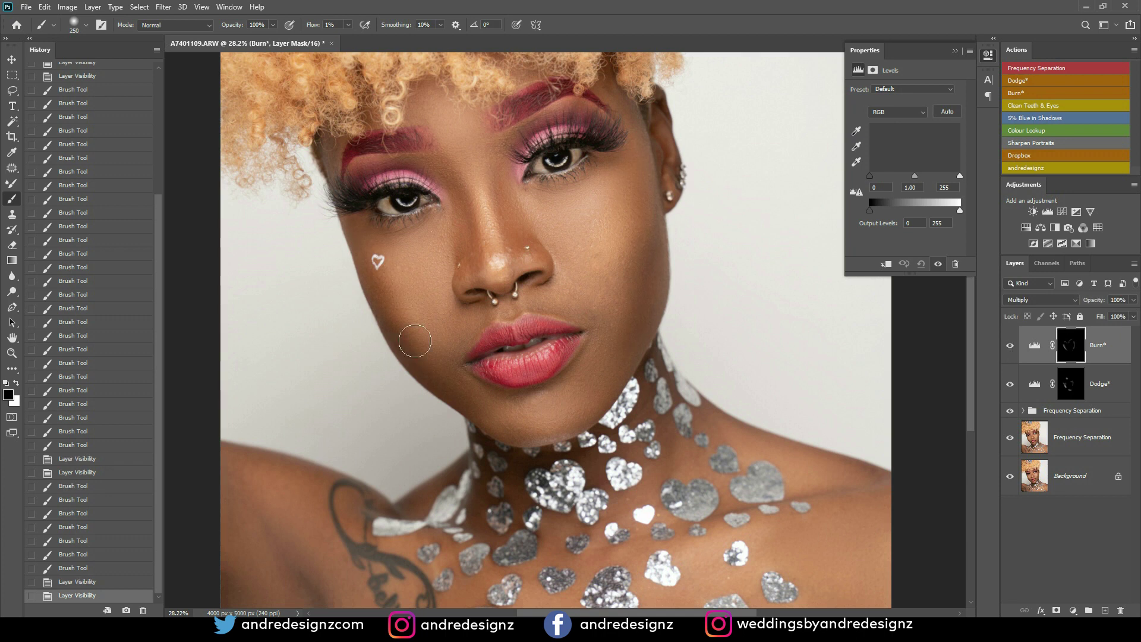
Step: Restore white as the brush color and stamp all visible layers into a new layer above Burn*
{"action": "left_click", "coordinate": [15, 382]}
{"action": "left_click", "coordinate": [17, 383]}
{"action": "left_click", "coordinate": [18, 383]}
{"action": "scroll", "coordinate": [494, 326], "scroll_direction": "down", "scroll_amount": 8}
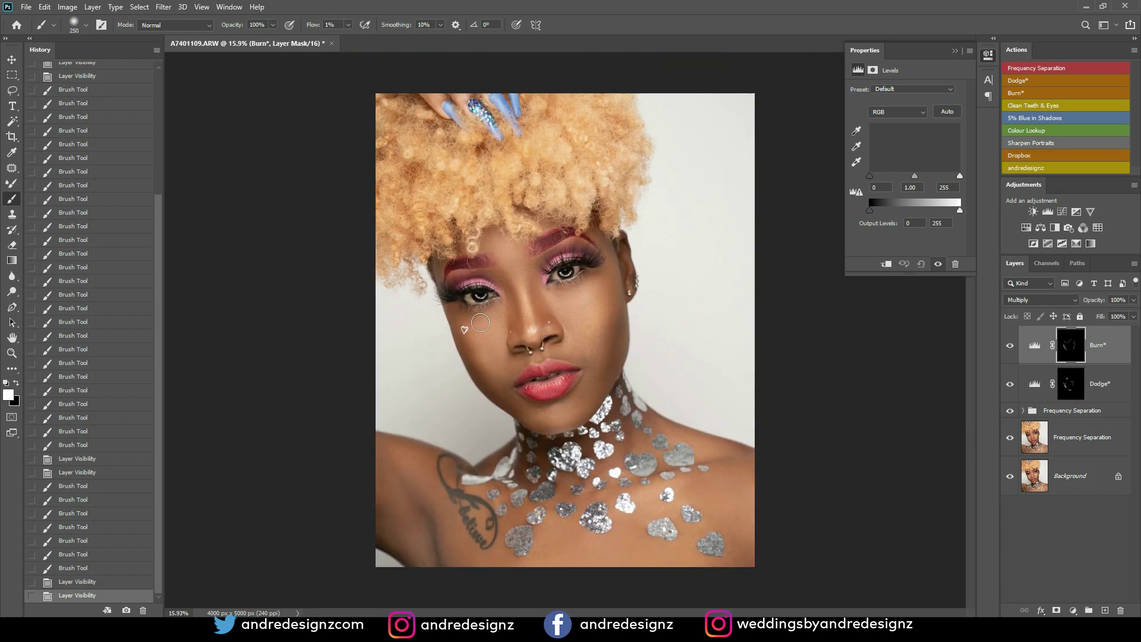
{"action": "scroll", "coordinate": [509, 328], "scroll_direction": "up", "scroll_amount": 2}
{"action": "key", "text": "ctrl+2"}
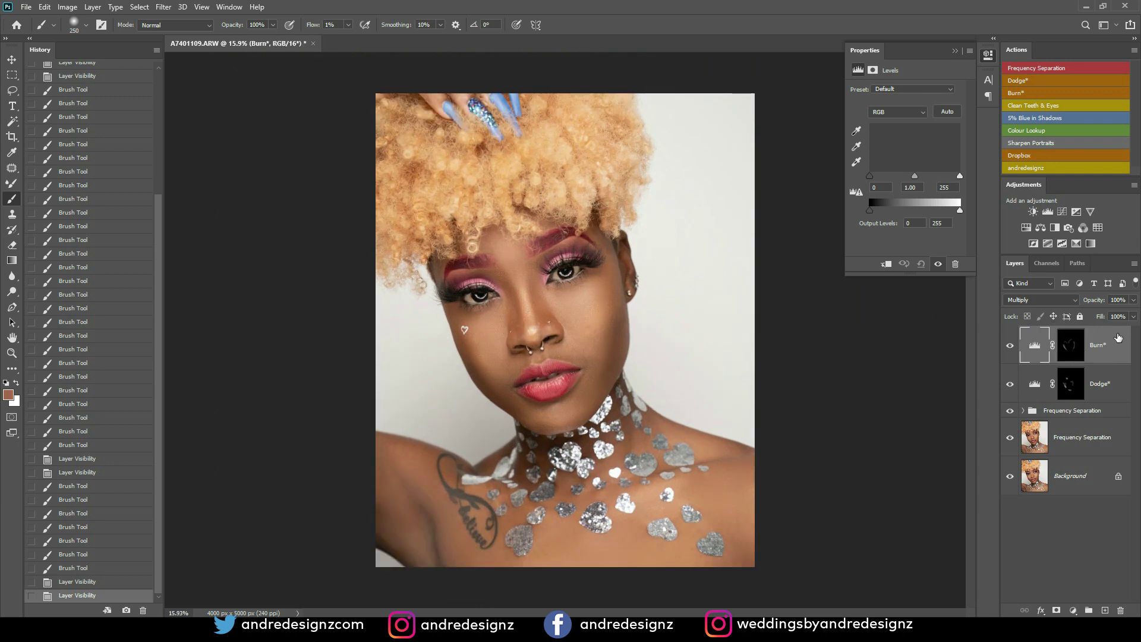
{"action": "key", "text": "ctrl+alt+shift+e"}
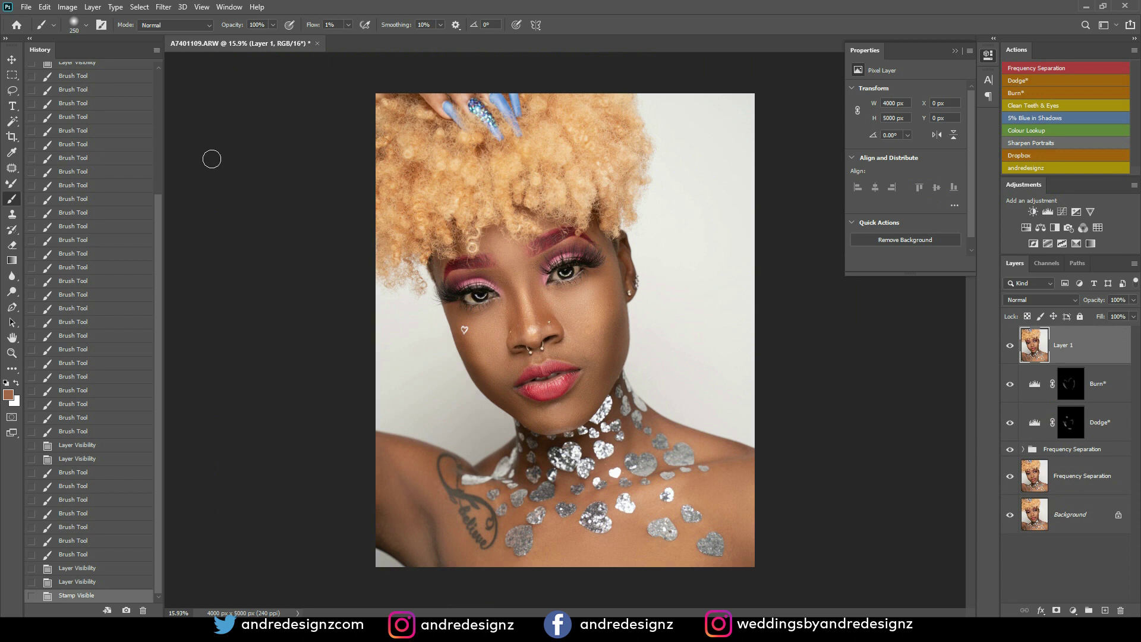
Step: Apply the Camera Raw Filter to the stamped layer with a slightly lowered Blue Primary hue, after comparing before and after
{"action": "left_click", "coordinate": [158, 7]}
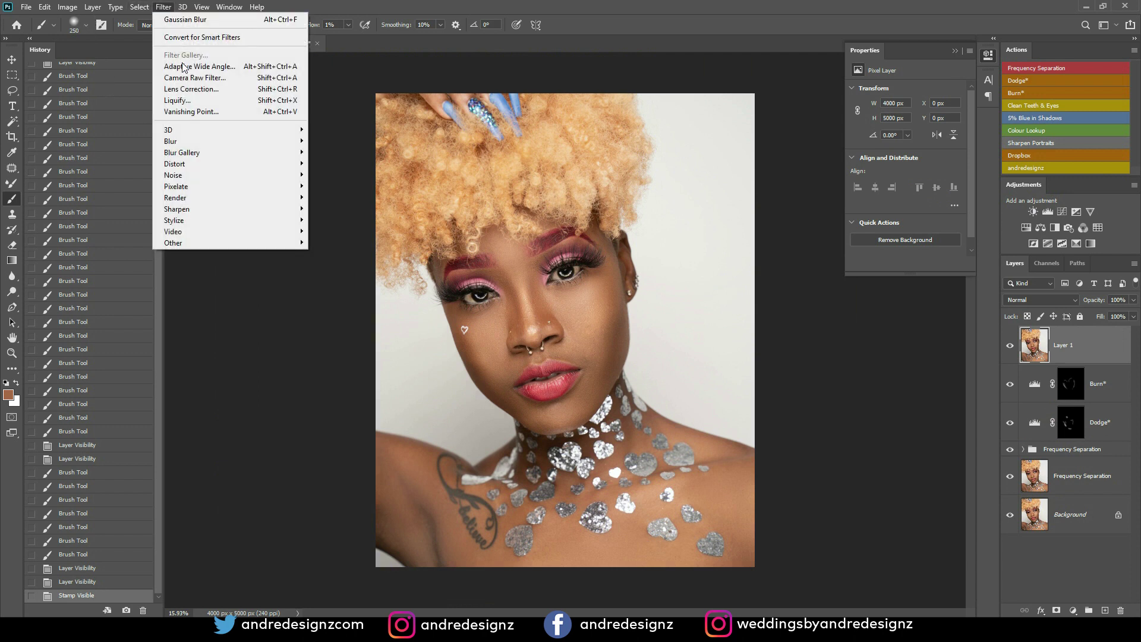
{"action": "left_click", "coordinate": [184, 79]}
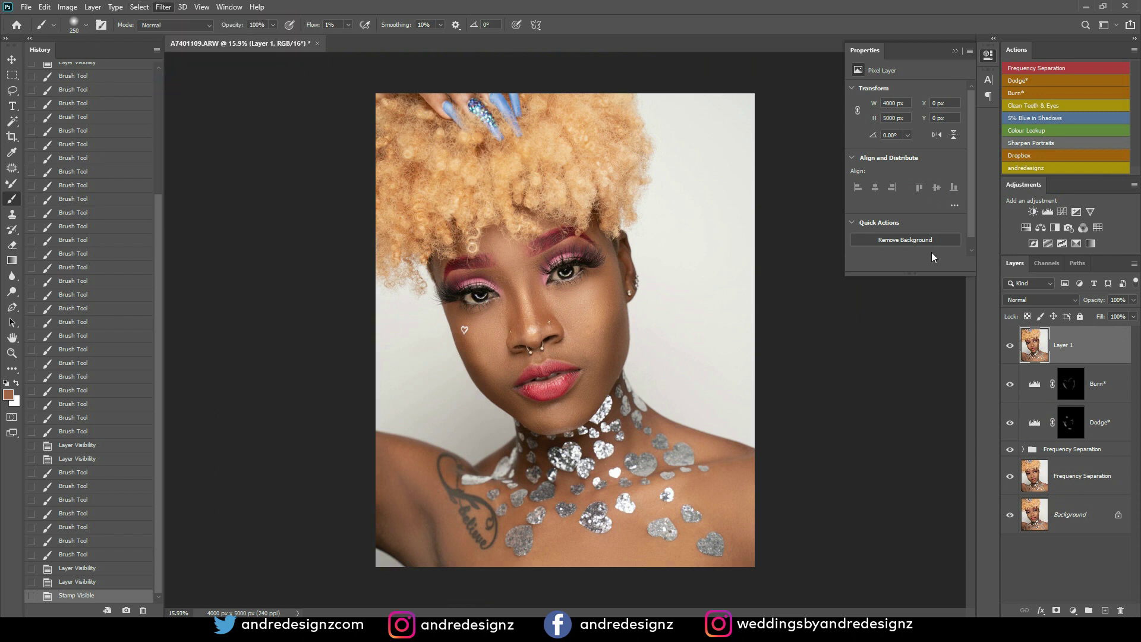
{"action": "left_click", "coordinate": [883, 133]}
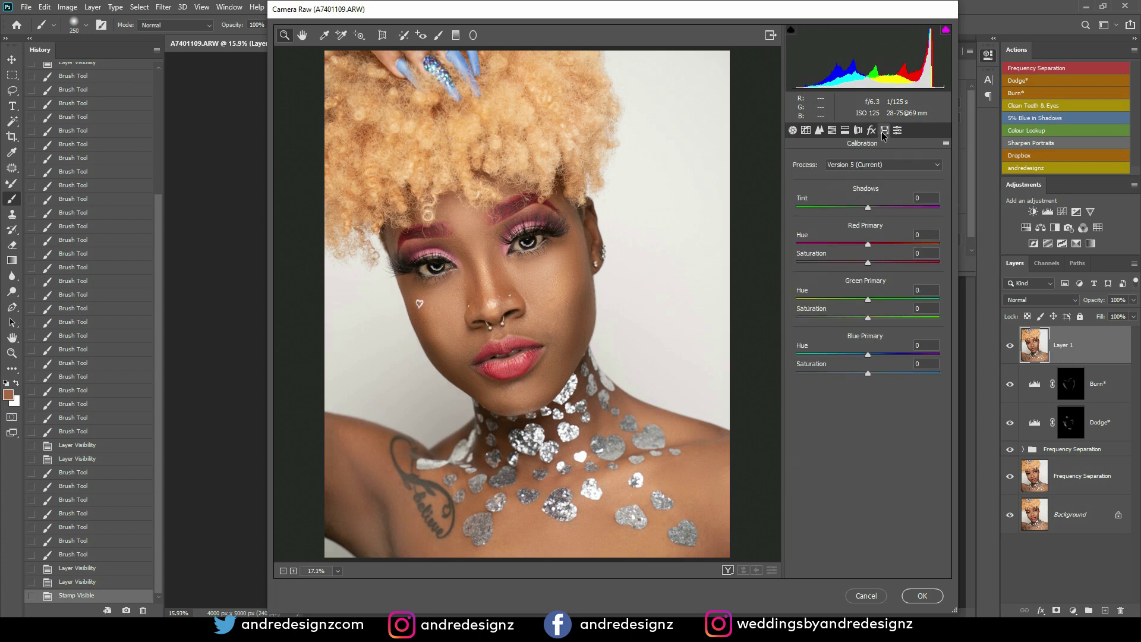
{"action": "left_click_drag", "start_coordinate": [870, 356], "coordinate": [864, 356]}
{"action": "left_click", "coordinate": [793, 130]}
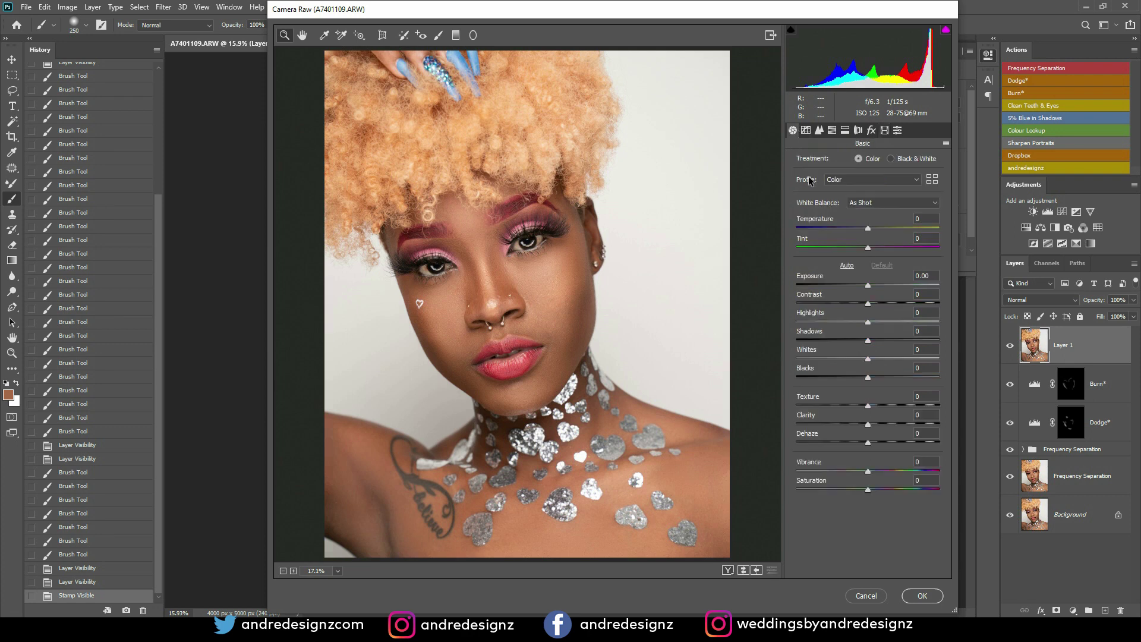
{"action": "left_click", "coordinate": [729, 571]}
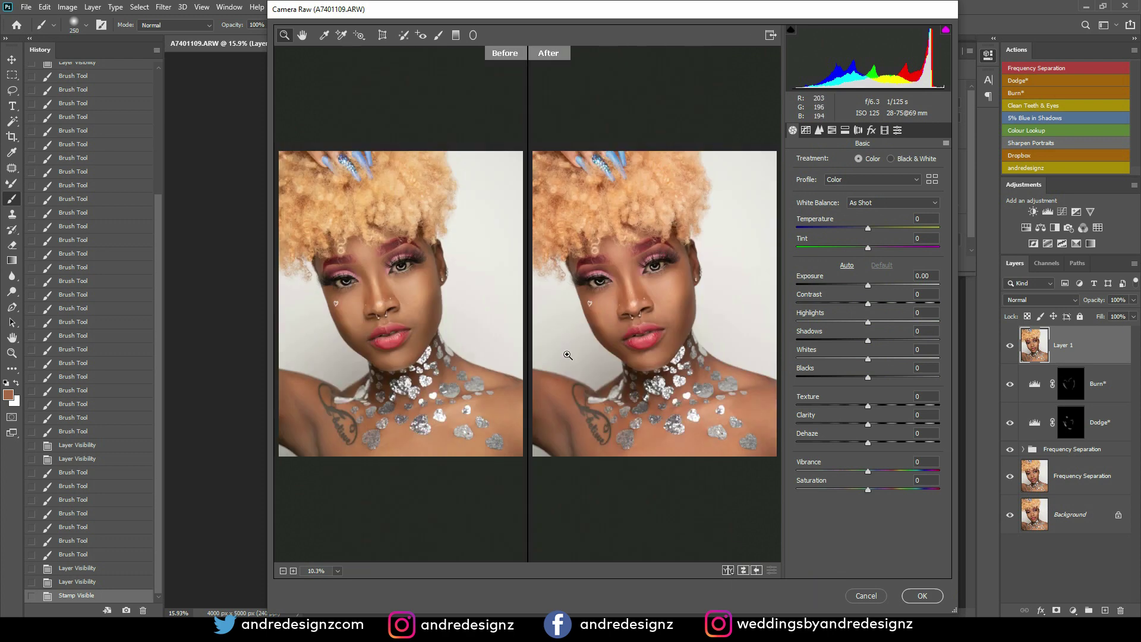
{"action": "left_click", "coordinate": [922, 596]}
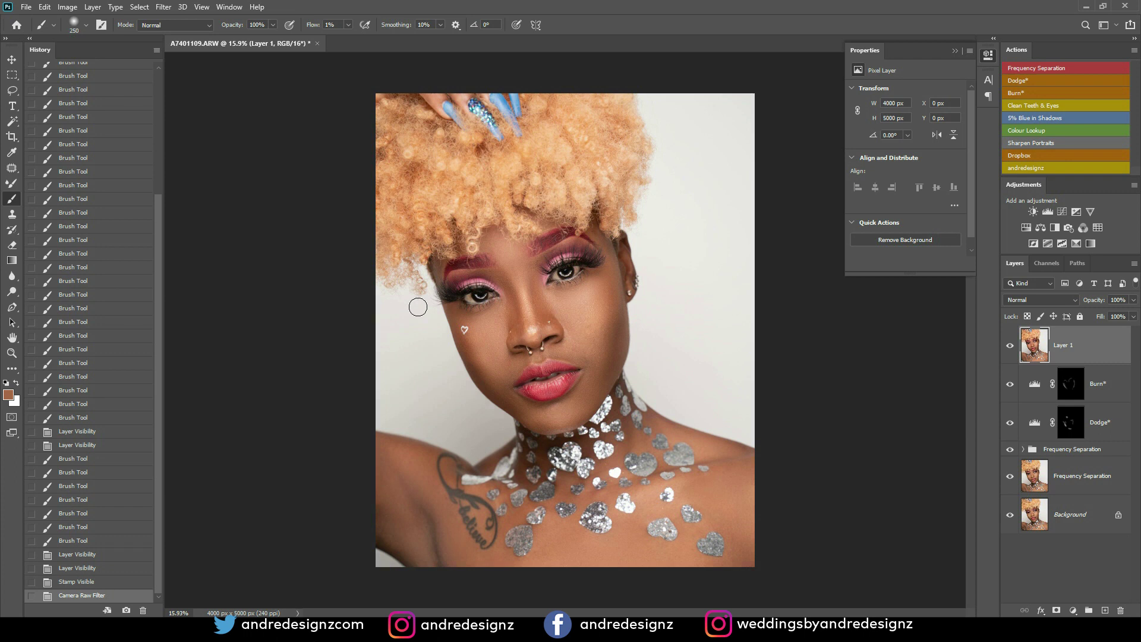
{"action": "scroll", "coordinate": [618, 324], "scroll_direction": "up", "scroll_amount": 5}
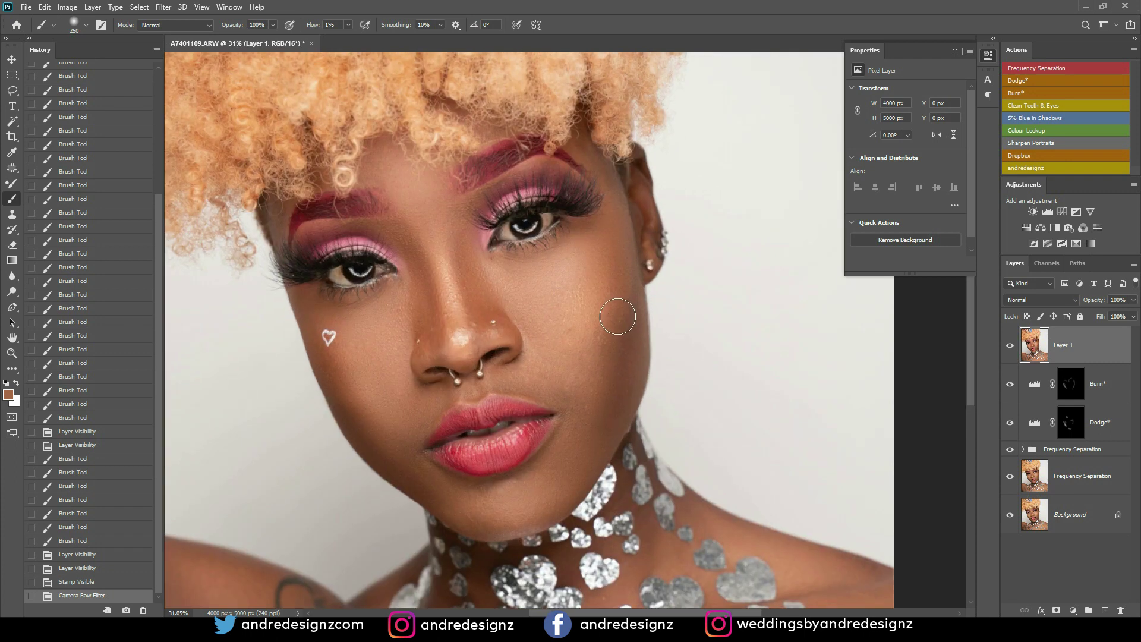
{"action": "scroll", "coordinate": [618, 309], "scroll_direction": "down", "scroll_amount": 4}
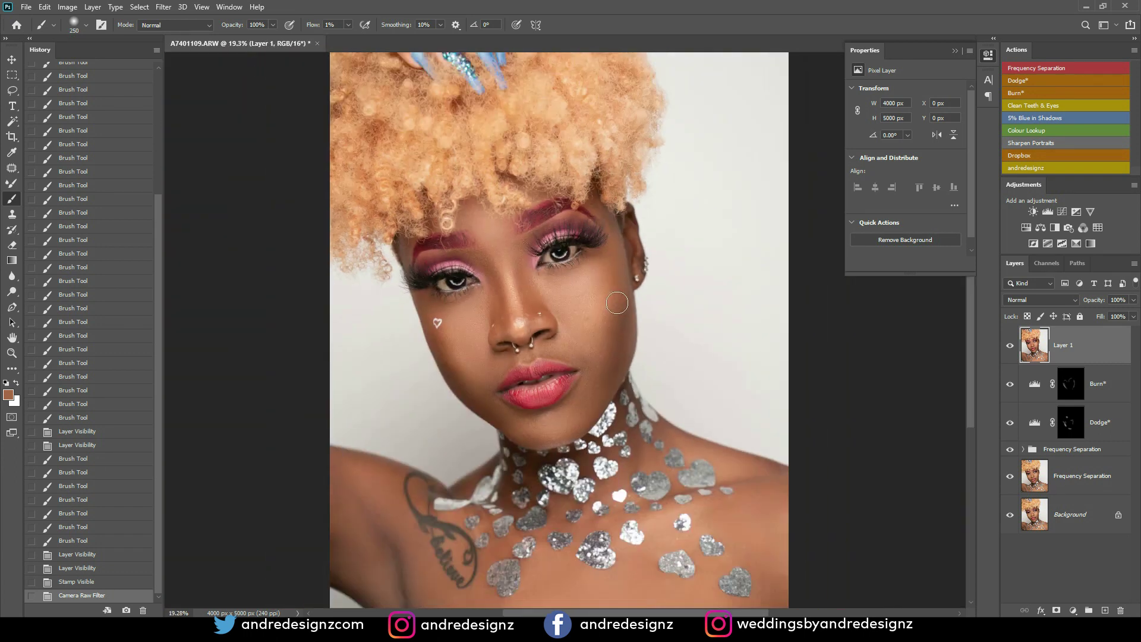